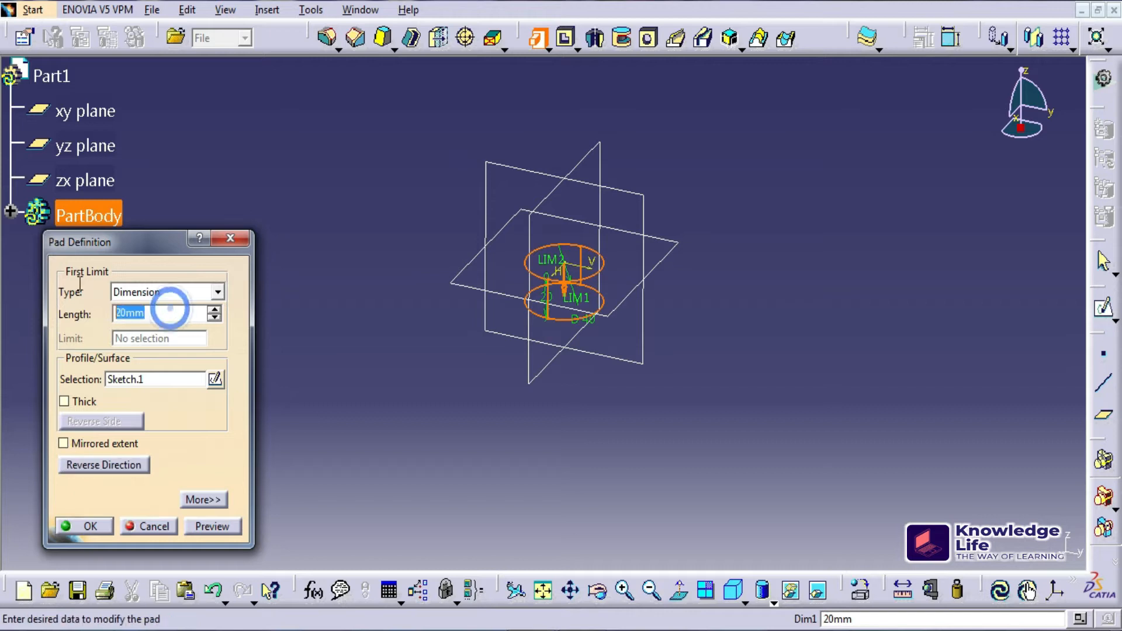
Step: Pad the circle sketch to a length of 120 mm and display the part shaded with edges
type("120")
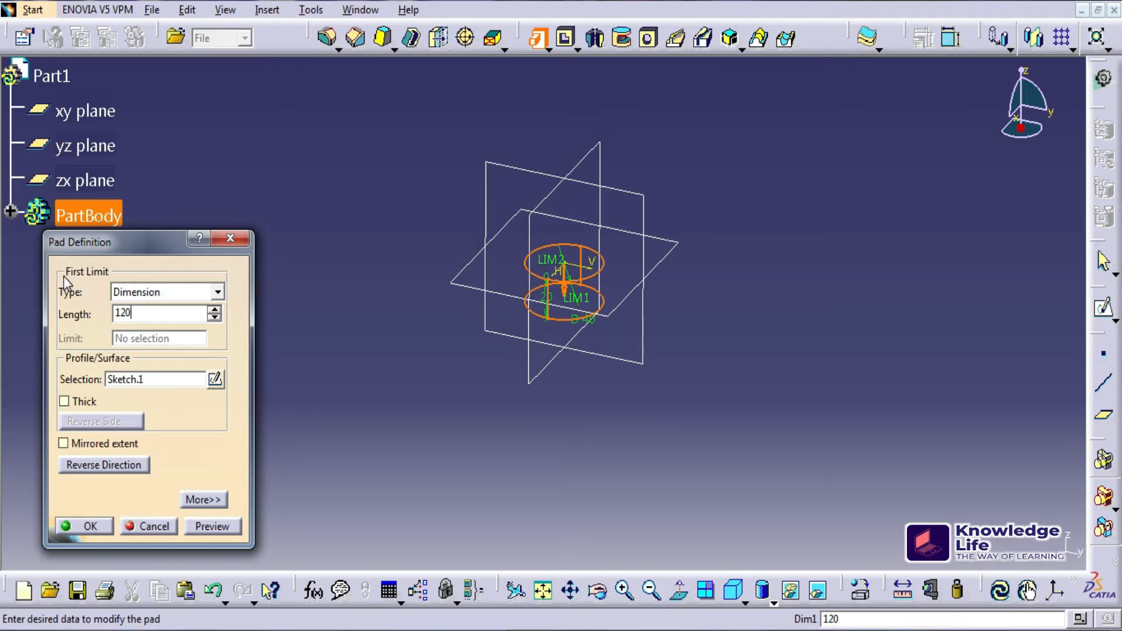
key("Return")
left_click(773, 602)
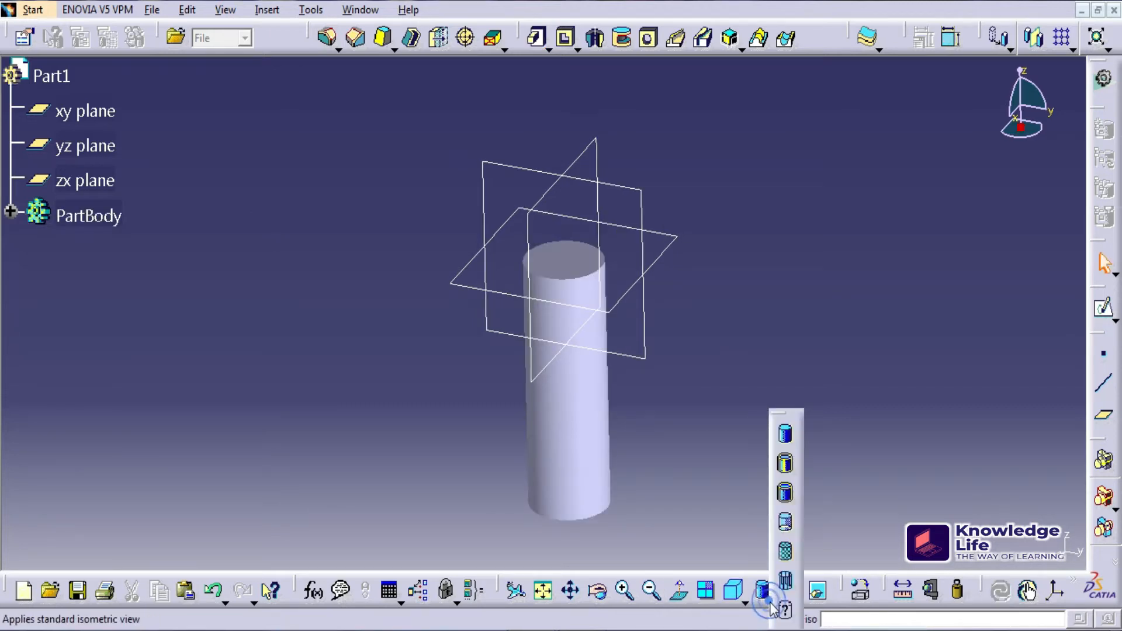
left_click(772, 462)
middle_click_drag(713, 413, 898, 365)
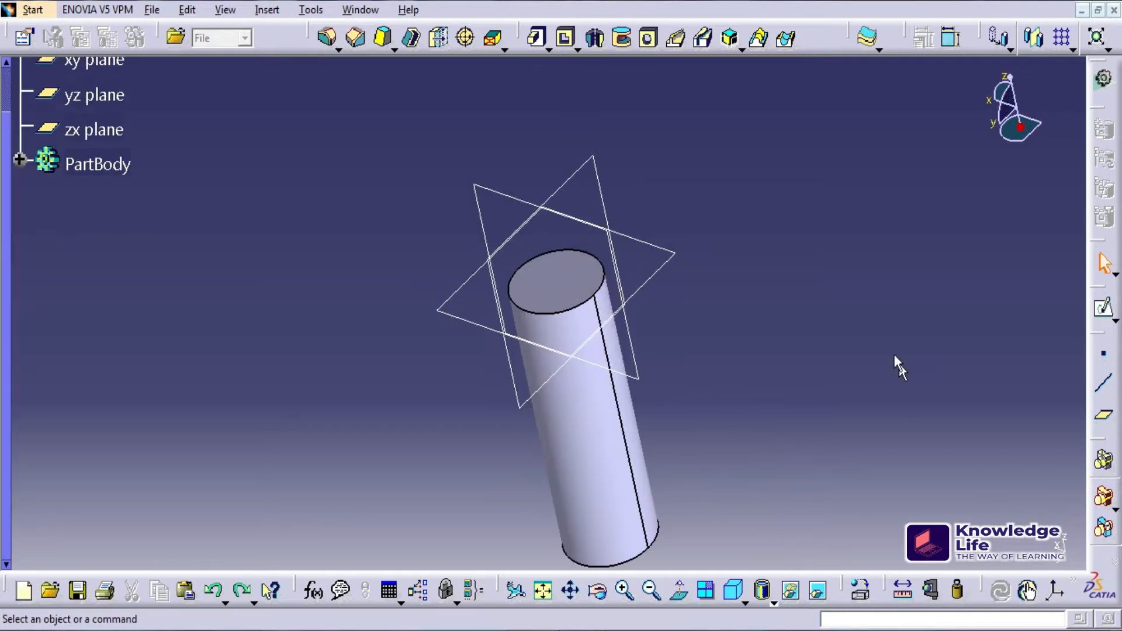
Step: Create a reference plane offset 20 mm from the zx plane
left_click(1105, 418)
left_click_drag(998, 320, 913, 193)
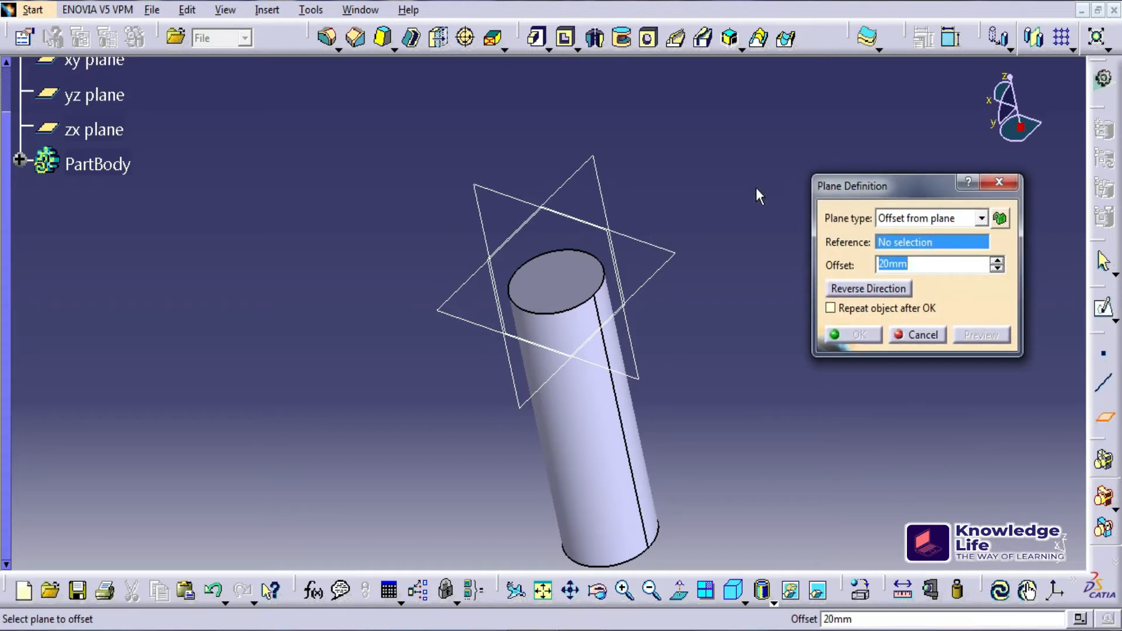
left_click(488, 189)
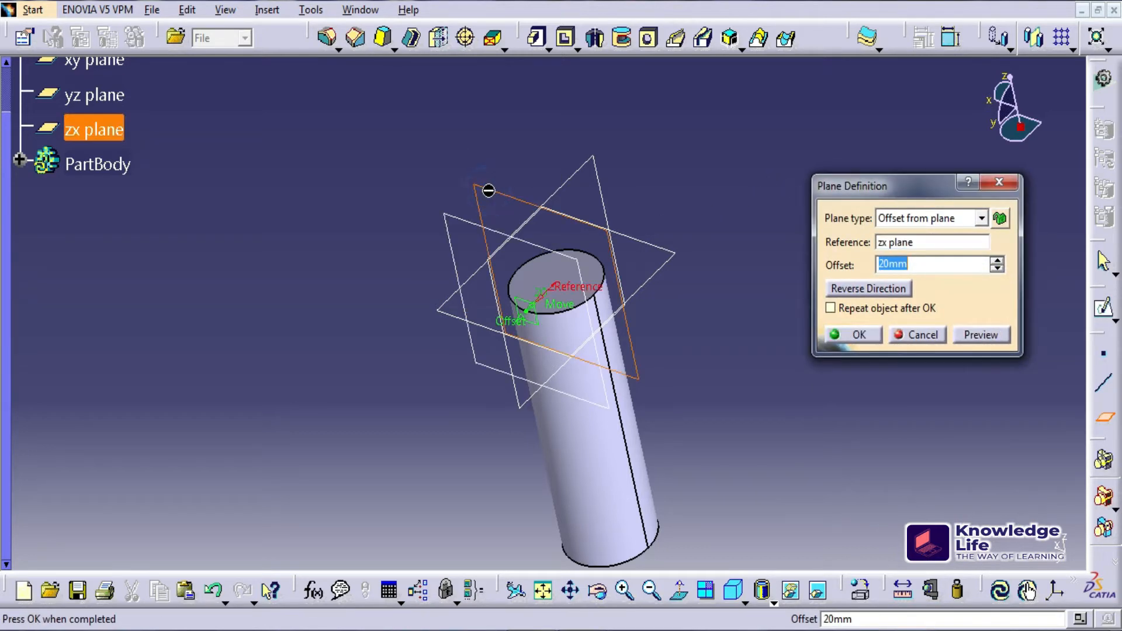
middle_click_drag(661, 180, 629, 288)
left_click(859, 338)
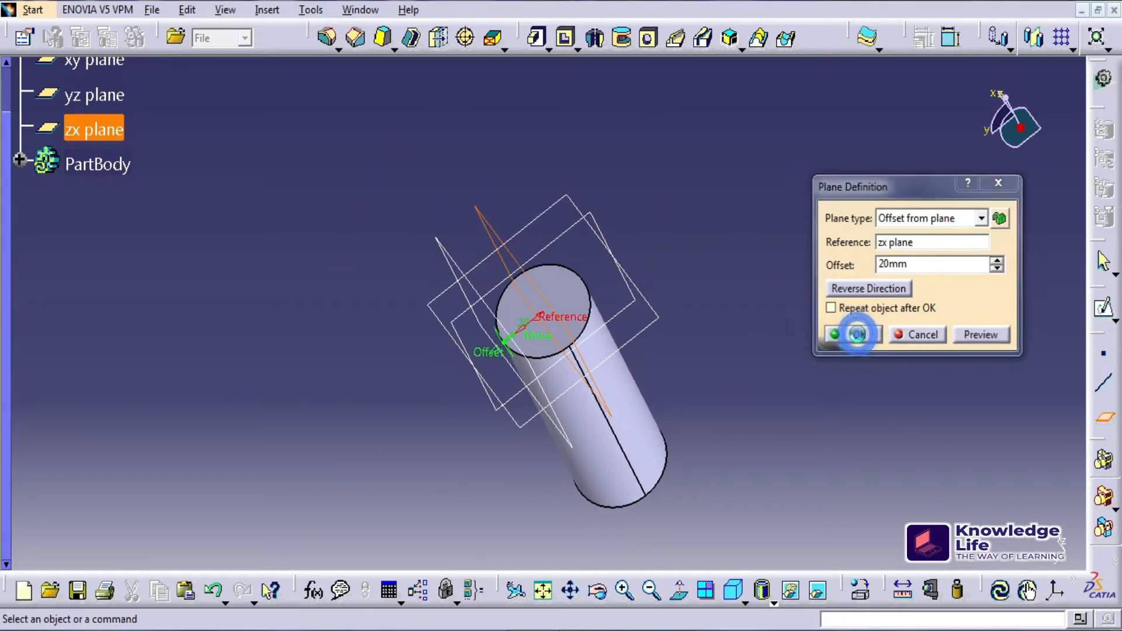
Step: Open a new sketch on the plane offset from the zx plane
middle_click_drag(307, 451, 430, 181)
left_click(516, 163)
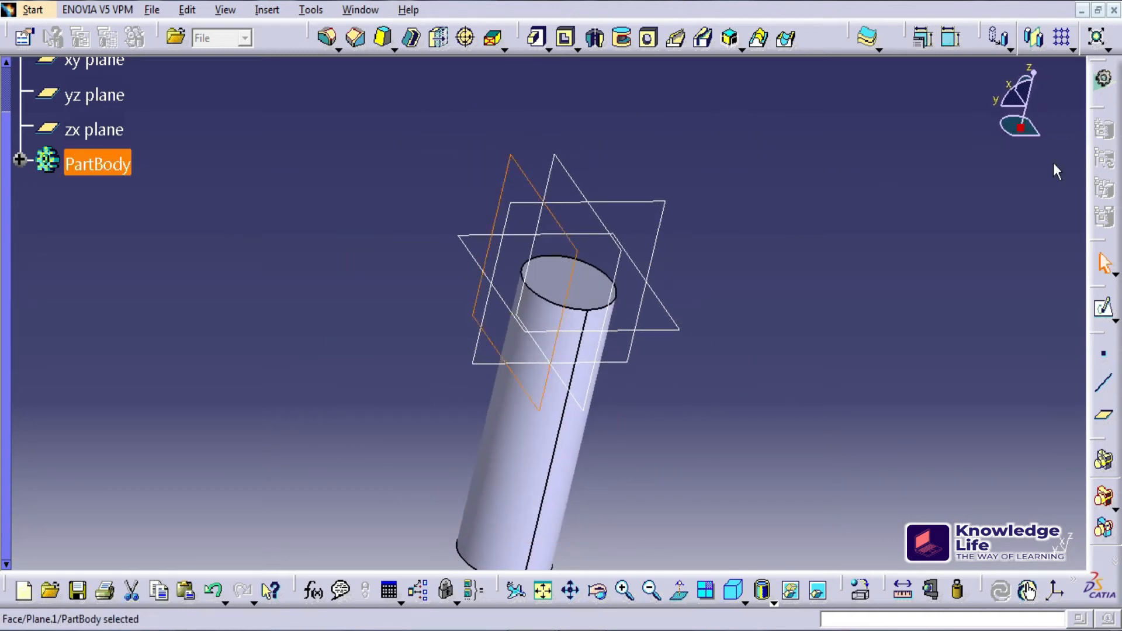
left_click(1102, 308)
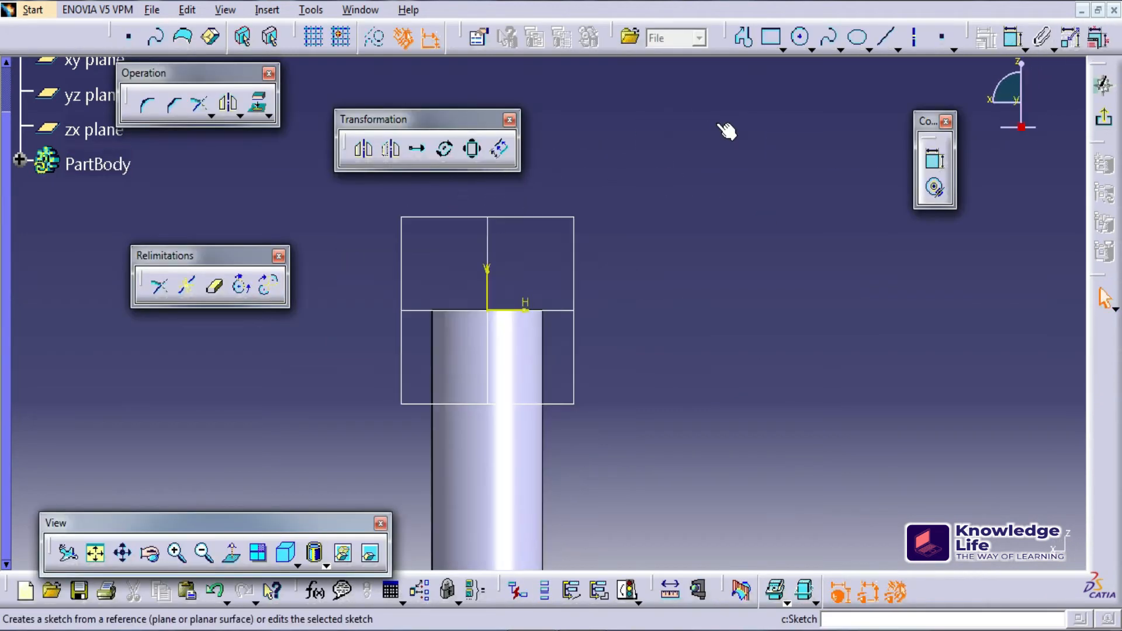
middle_click_drag(762, 202, 795, 195)
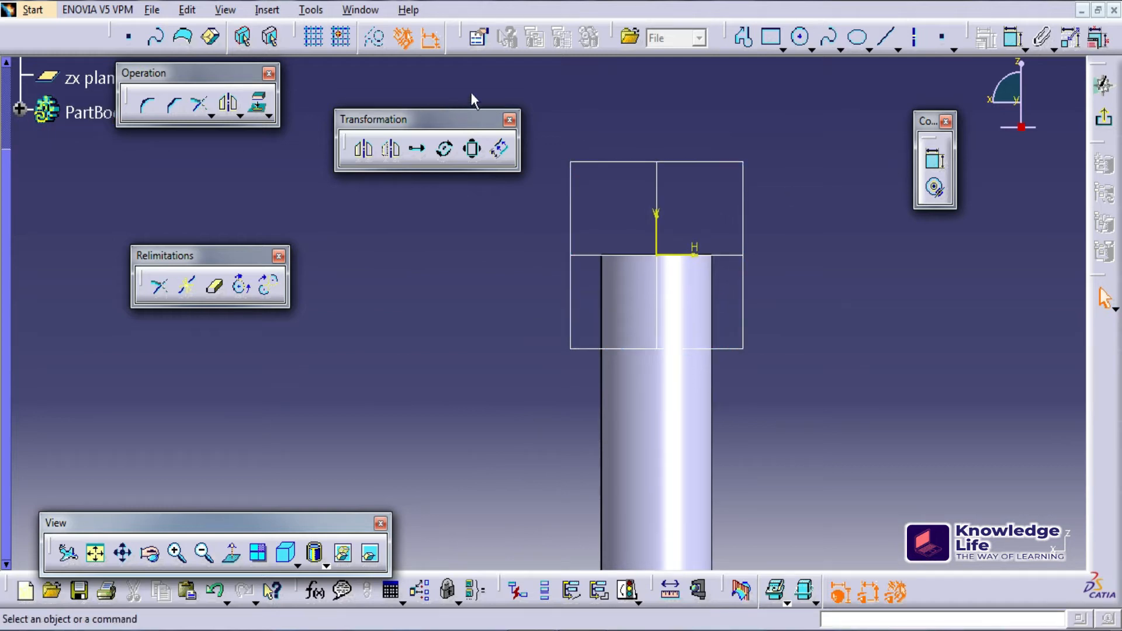
Step: Draw a closed profile from the origin: a horizontal line, a tangent half-round arc, a sloping line into the cylinder and a closing line
left_click(743, 37)
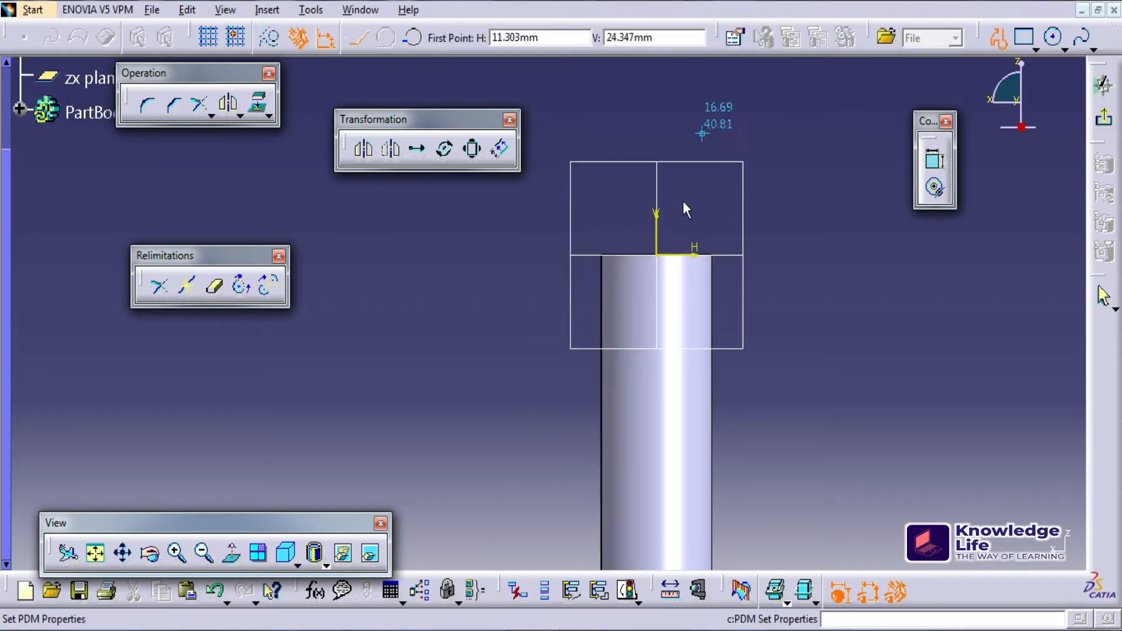
left_click(657, 257)
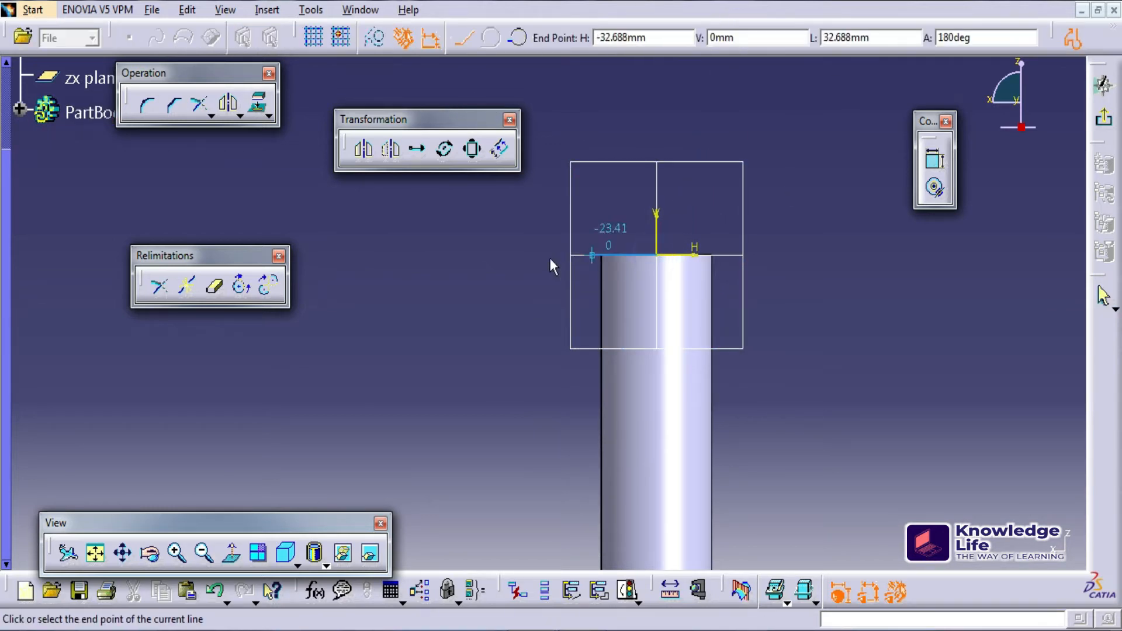
left_click(496, 255)
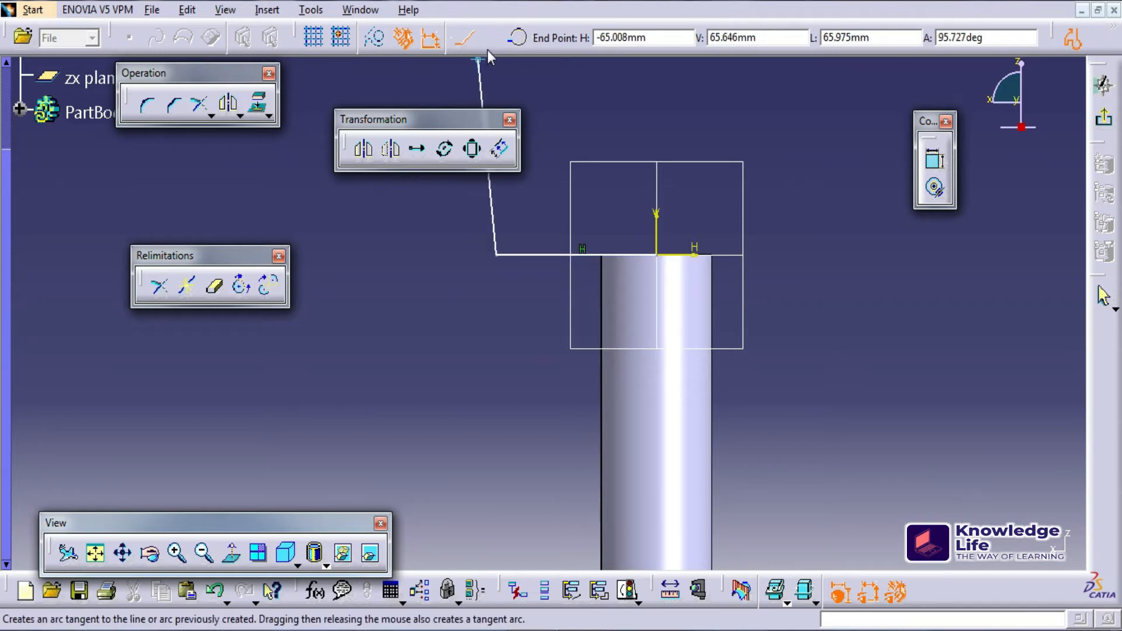
left_click(493, 37)
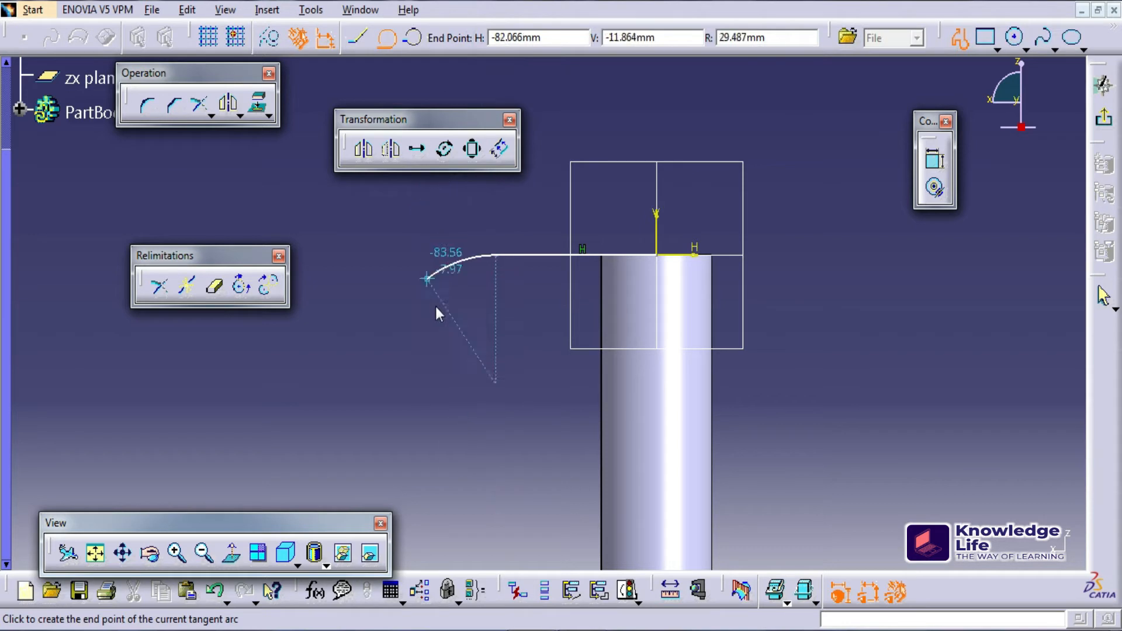
left_click(496, 380)
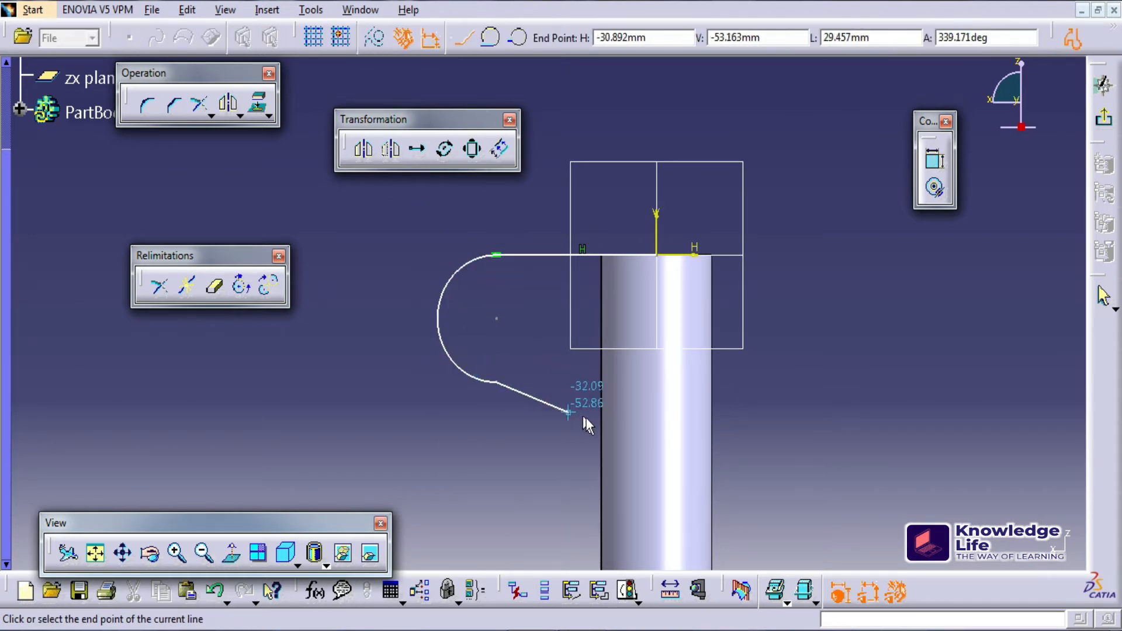
left_click(662, 450)
left_click(656, 255)
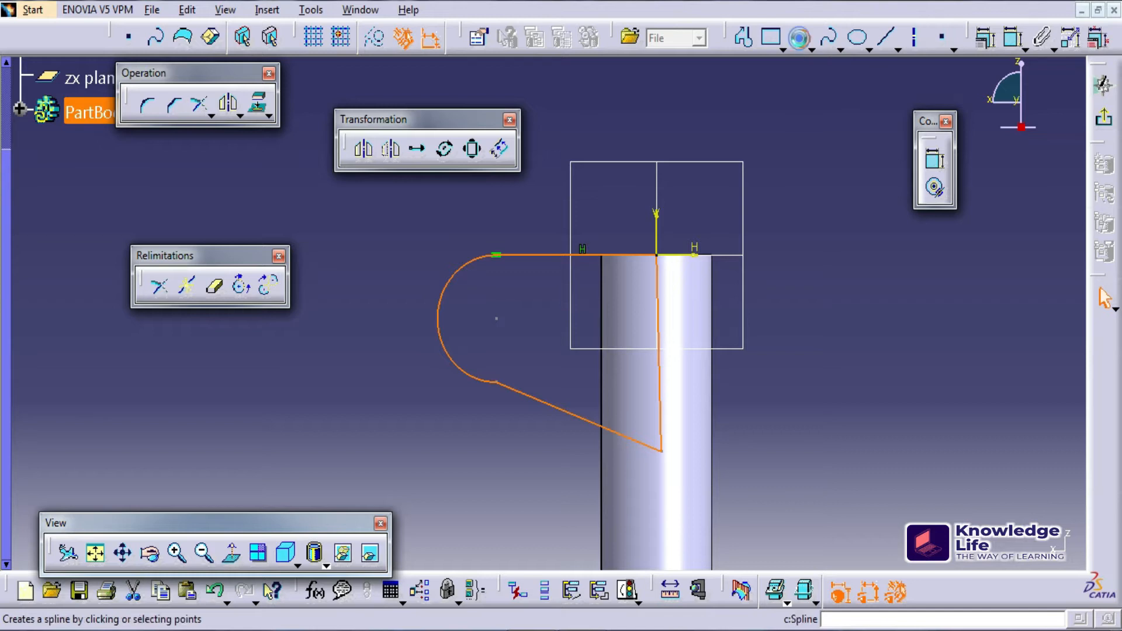
Step: Draw a circle about 26 mm in diameter at the centre of the profile's arc
left_click(800, 38)
left_click(496, 319)
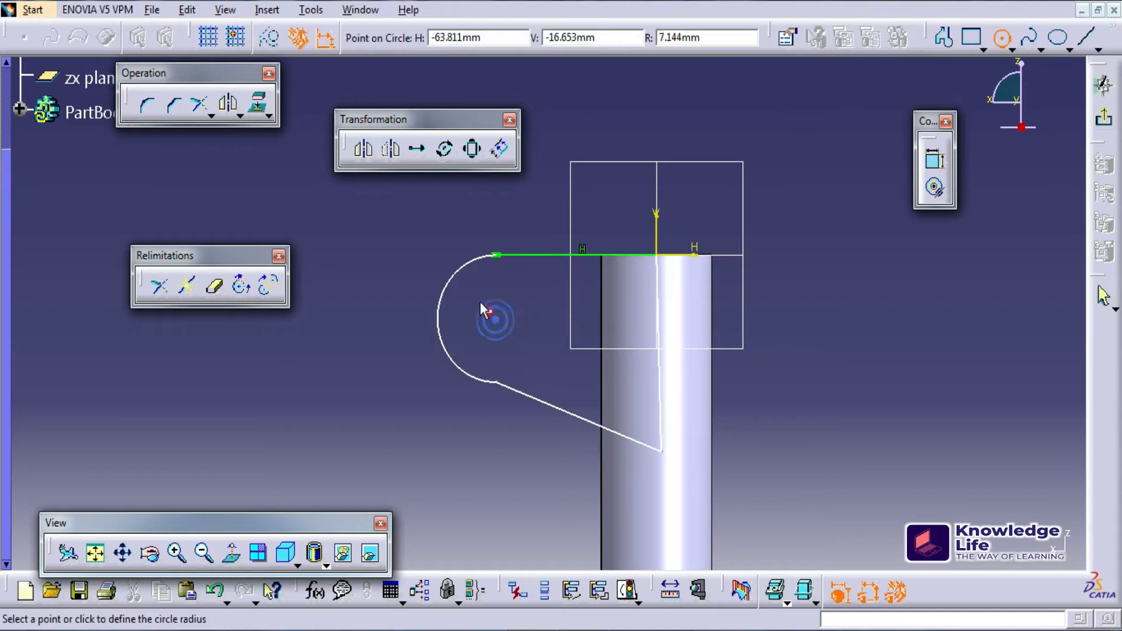
left_click(469, 294)
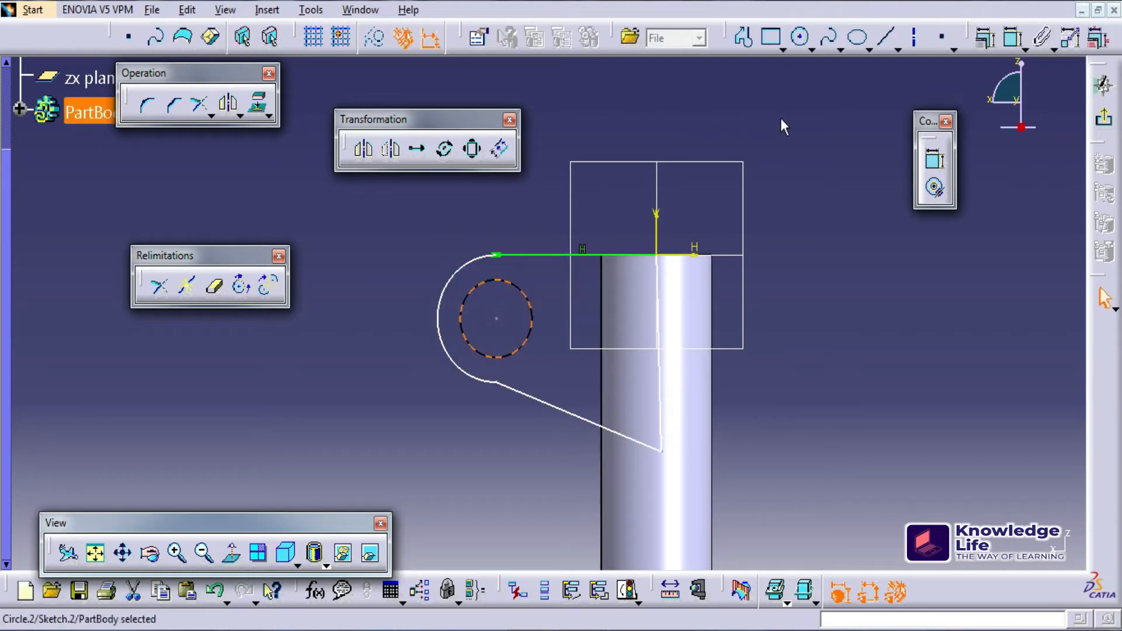
Step: Dimension the circle's diameter and set it to 12 mm
left_click(934, 160)
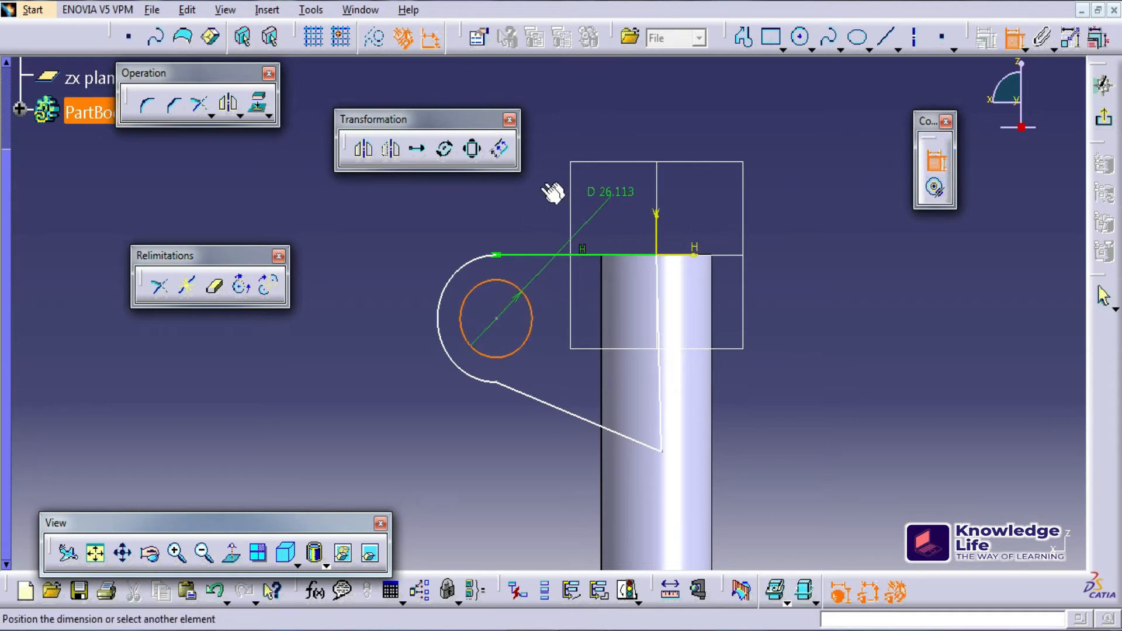
left_click(402, 221)
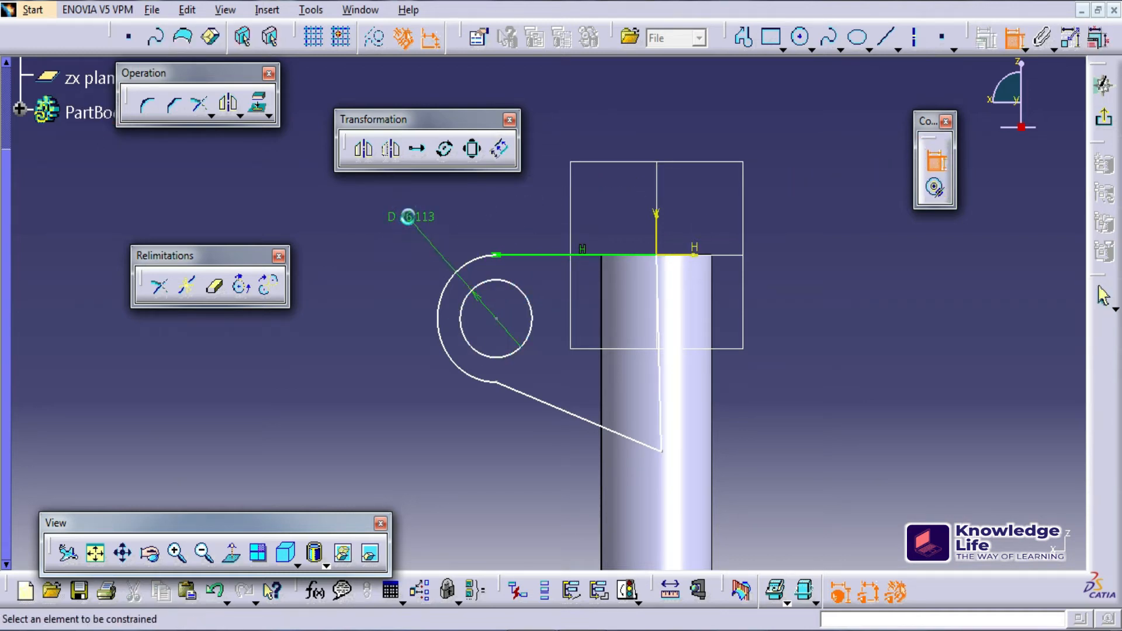
double_click(408, 216)
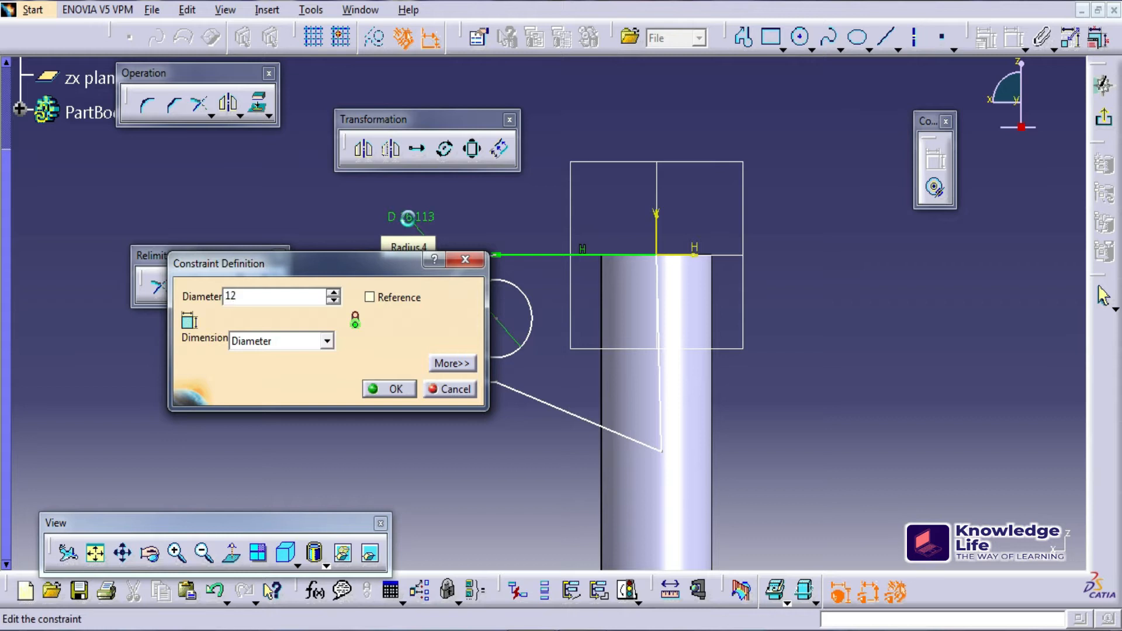
type("12")
key("Return")
Step: Dimension the rounded end's radius and set it to 15 mm
left_click(452, 298)
left_click(391, 275)
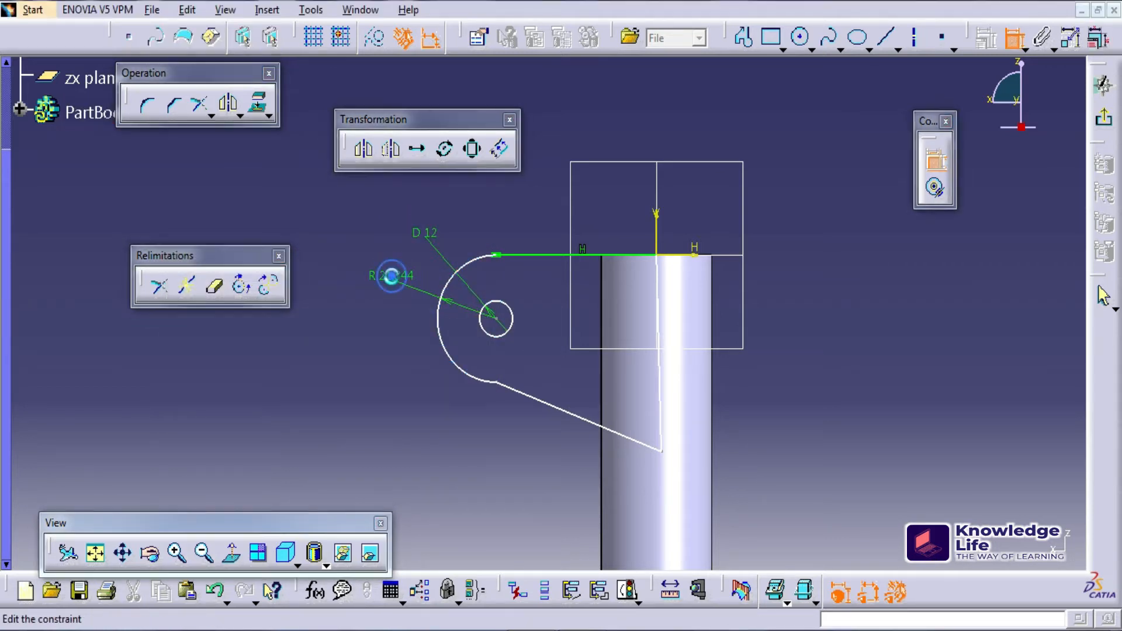
double_click(392, 275)
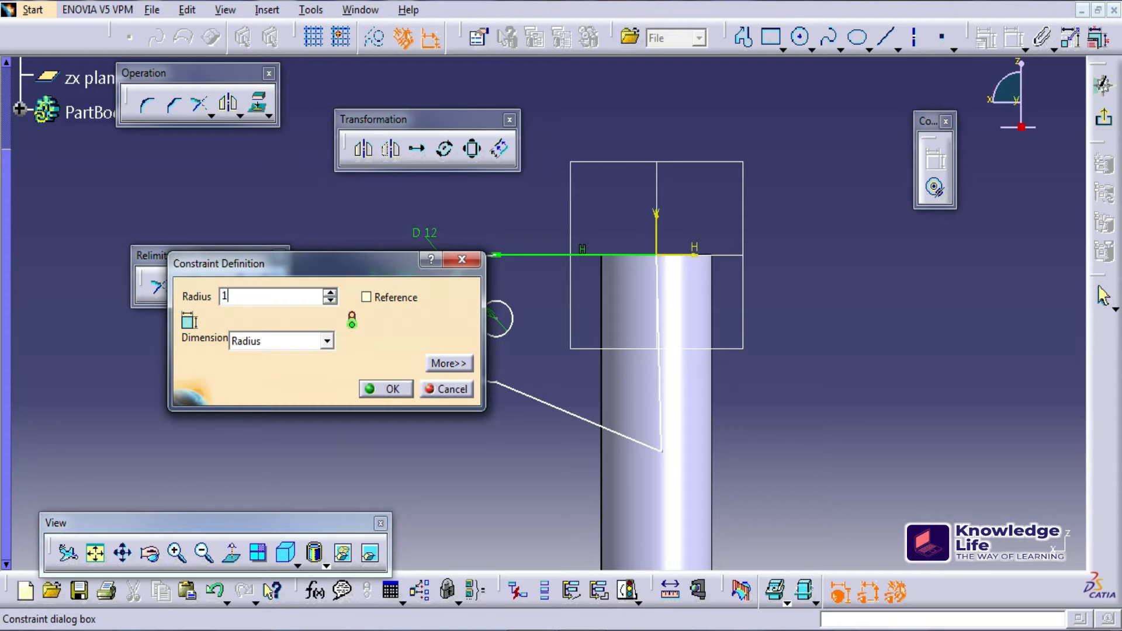
key("Return")
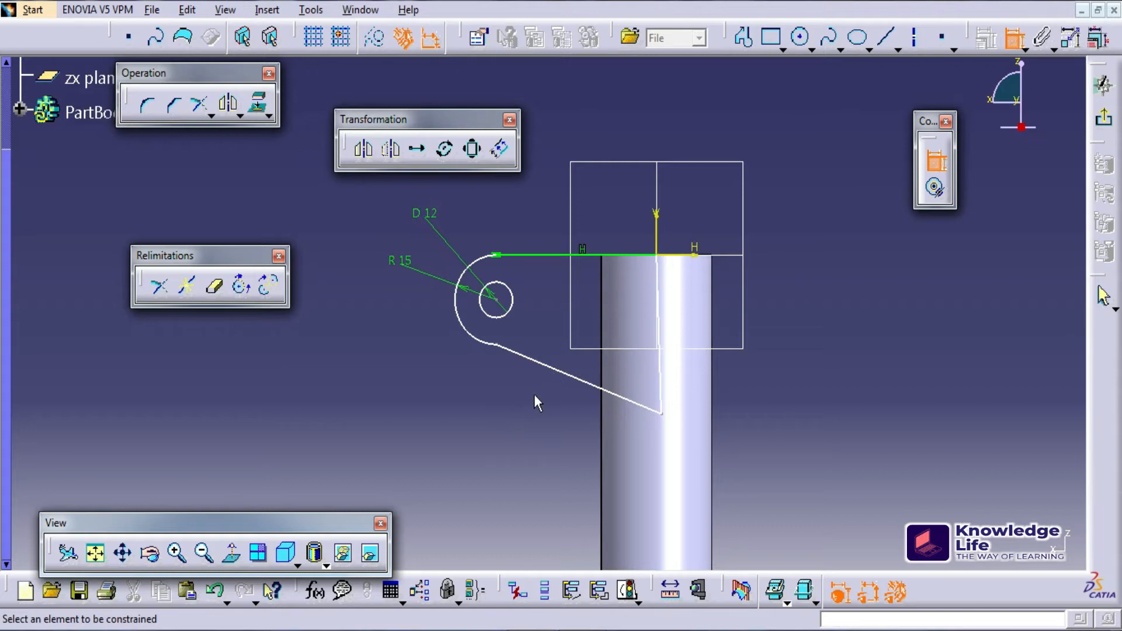
Step: Dimension the angle between the sloping line and the horizontal line, and set it to 12.11 degrees
left_click(551, 367)
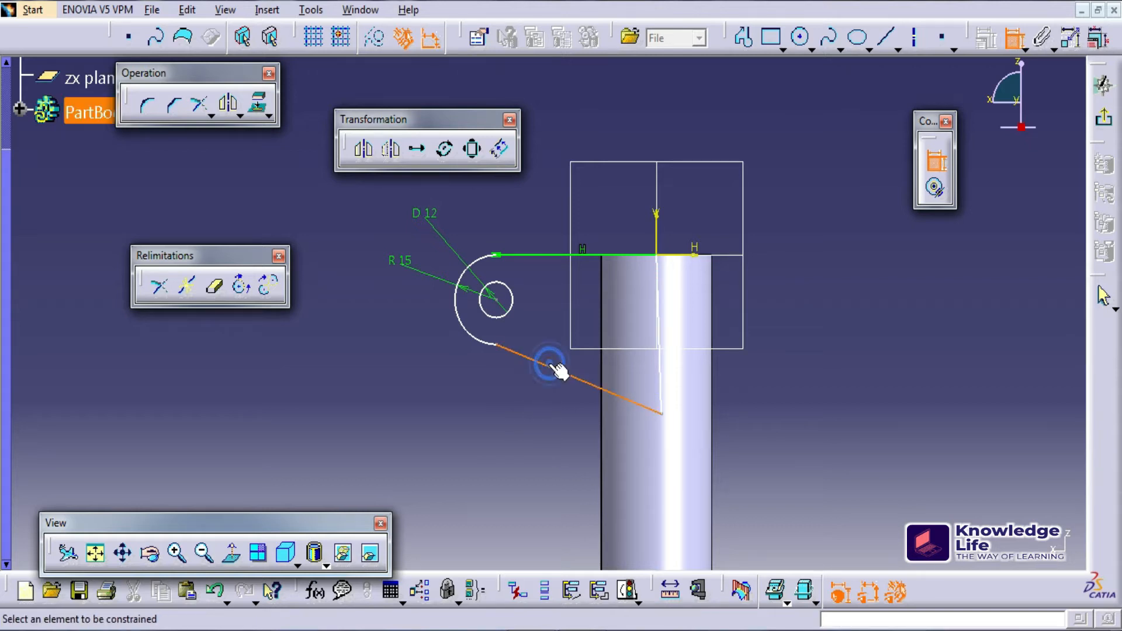
left_click(542, 255)
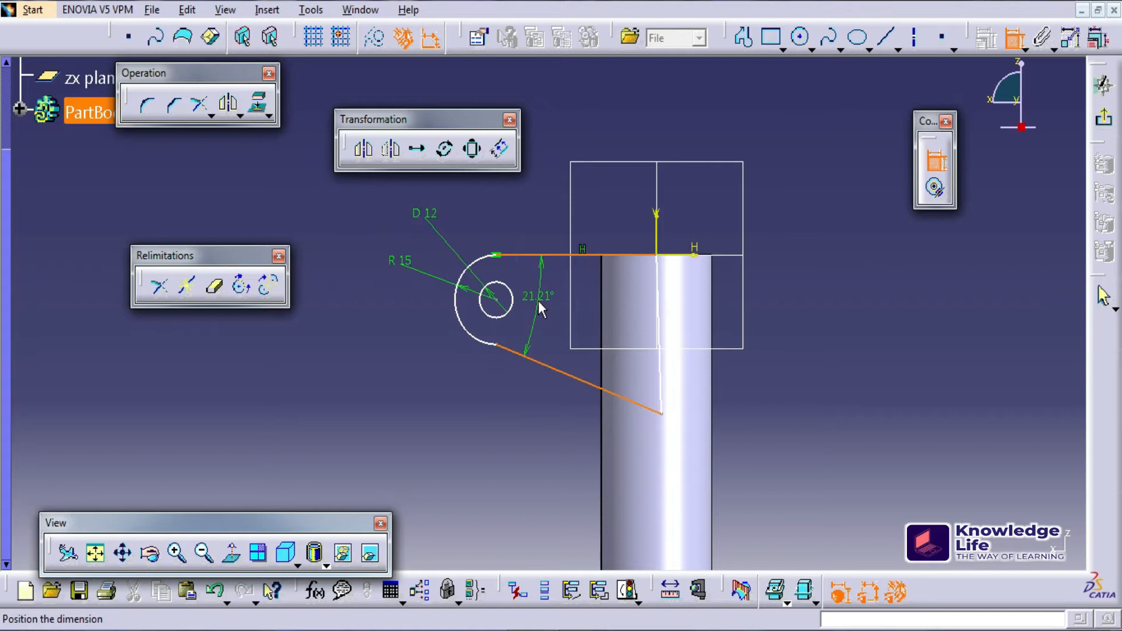
left_click(538, 301)
double_click(541, 301)
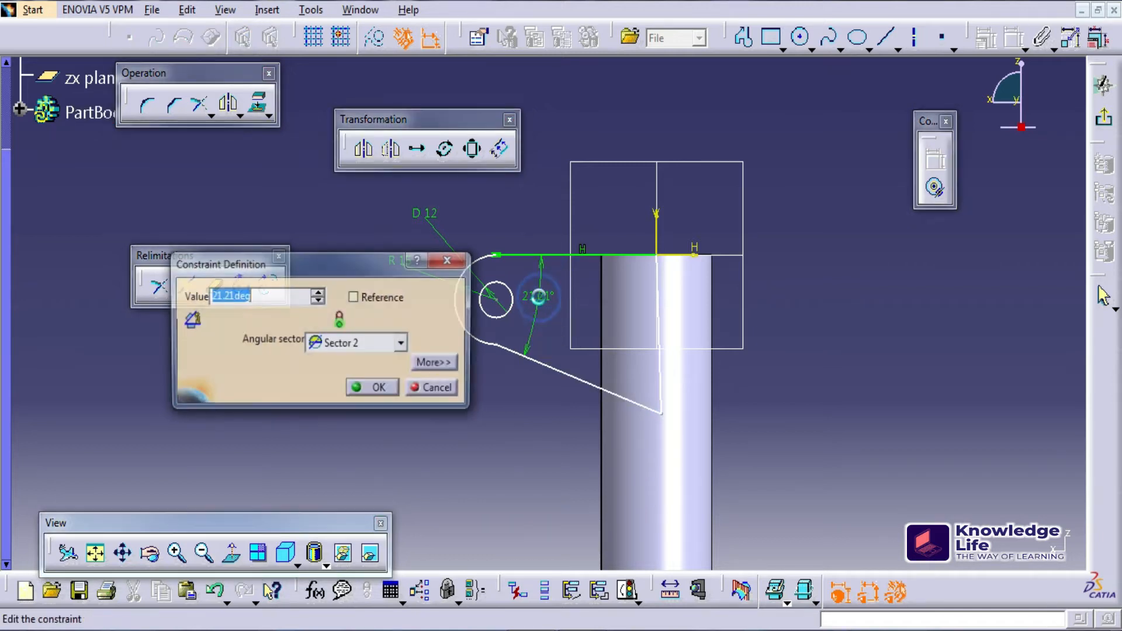
type("12")
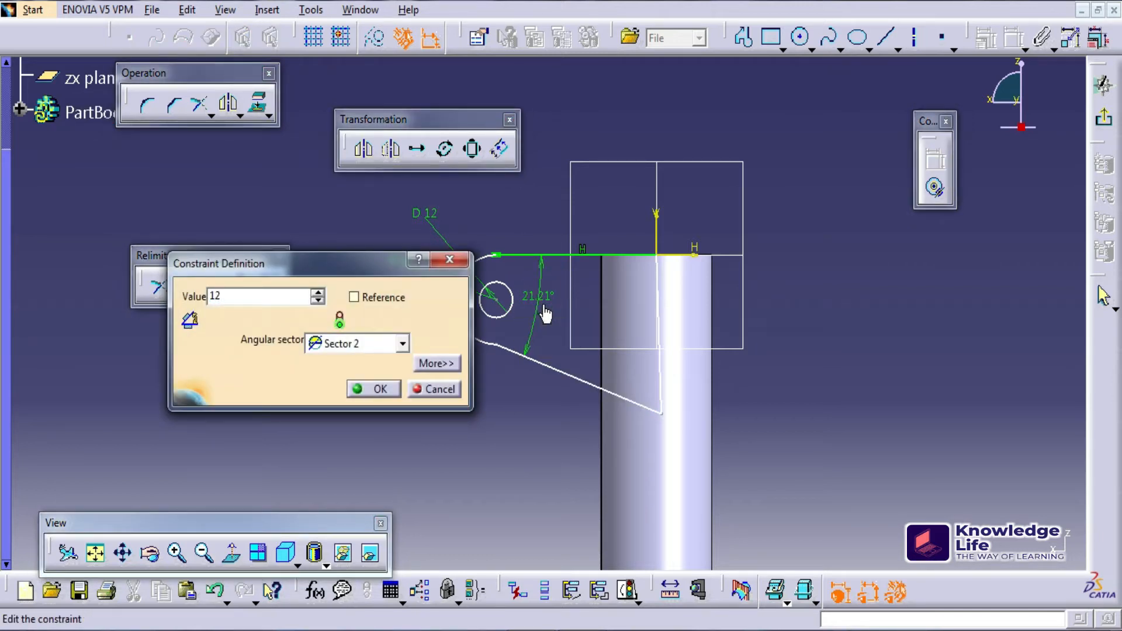
type(".11")
key("Return")
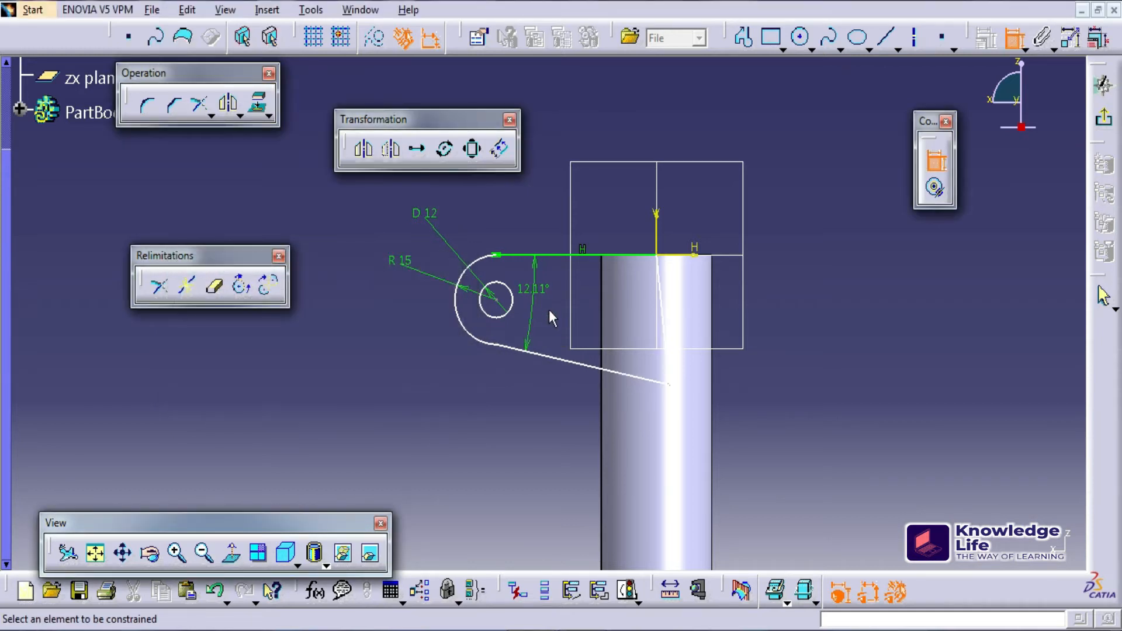
Step: Constrain the profile's closing line inside the cylinder to be vertical
mouse_move(532, 401)
middle_mouse_down()
mouse_move(526, 388)
mouse_move(704, 369)
middle_mouse_up()
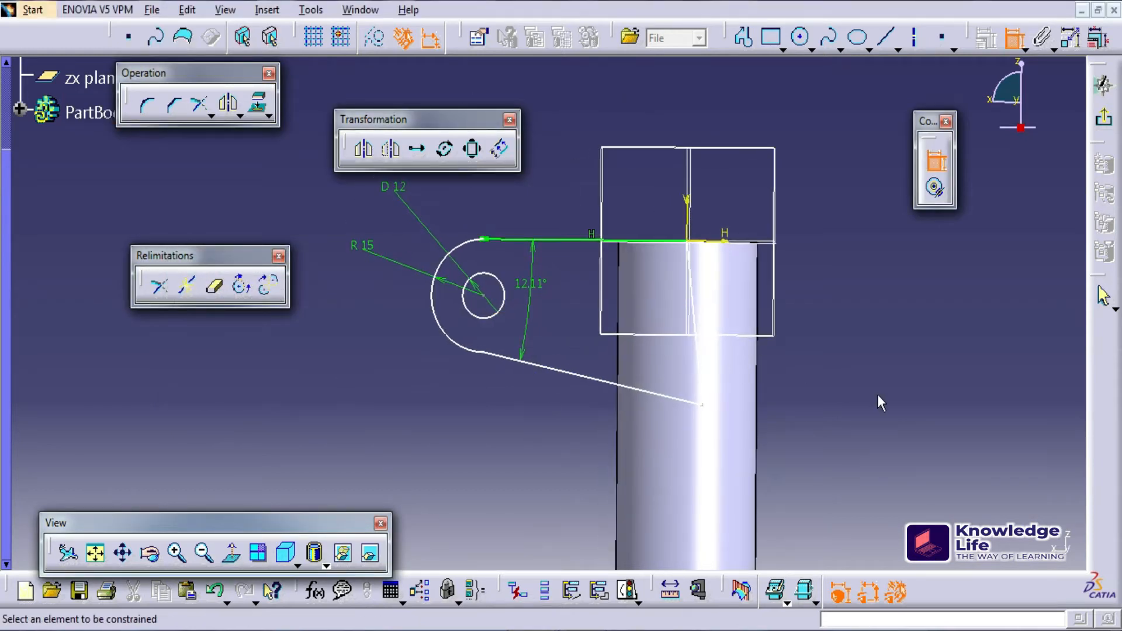
key("Escape")
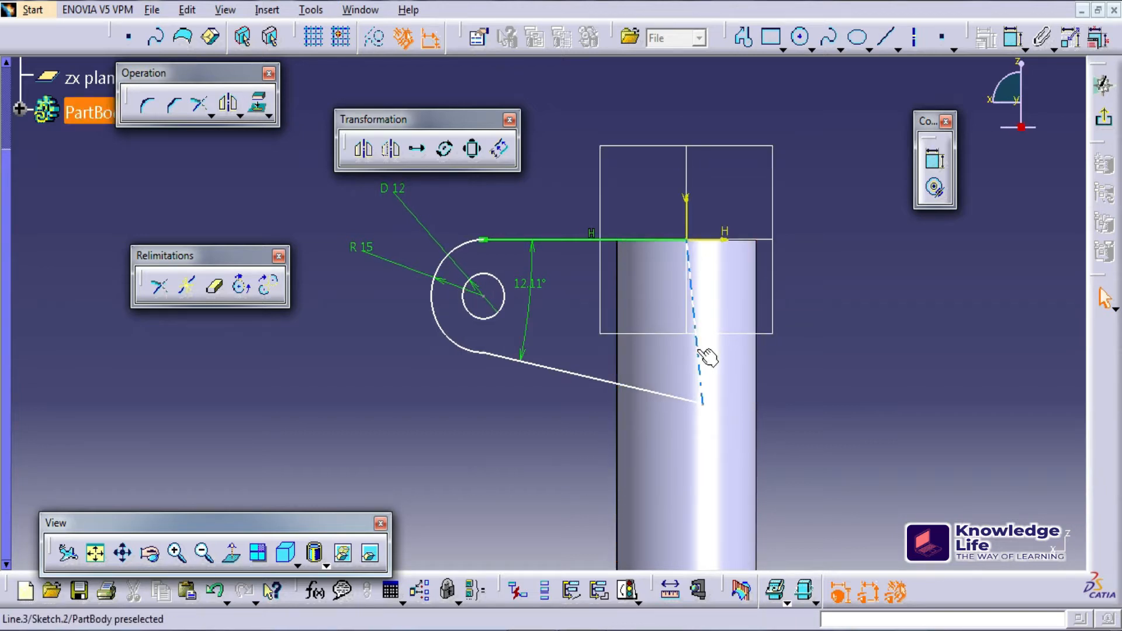
left_click(700, 352)
left_click(985, 39)
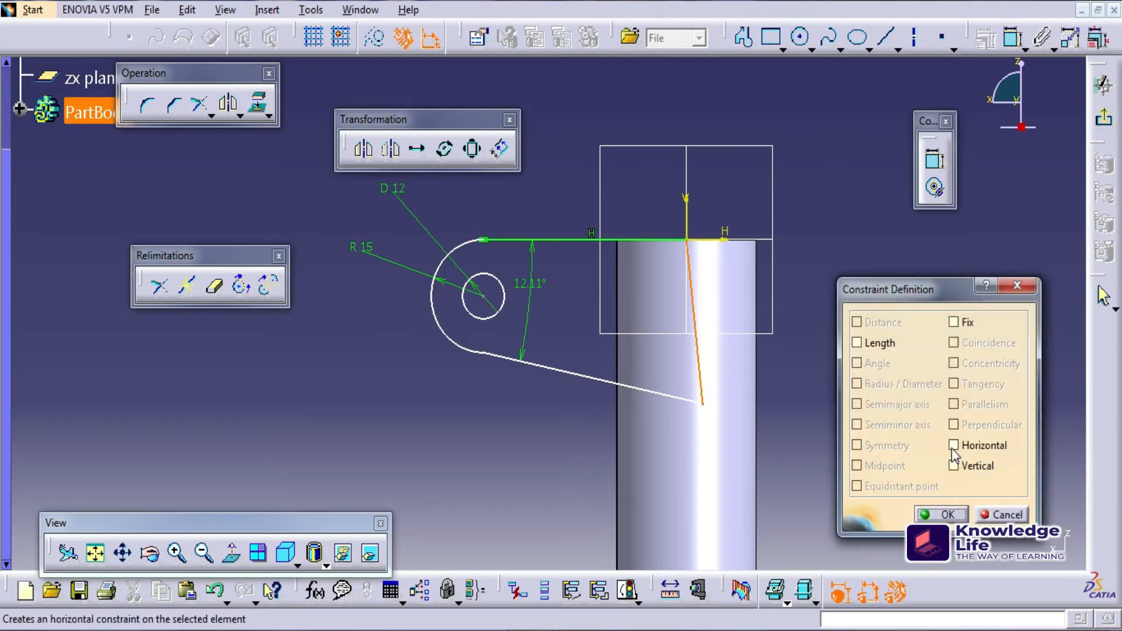
left_click(953, 466)
left_click(938, 514)
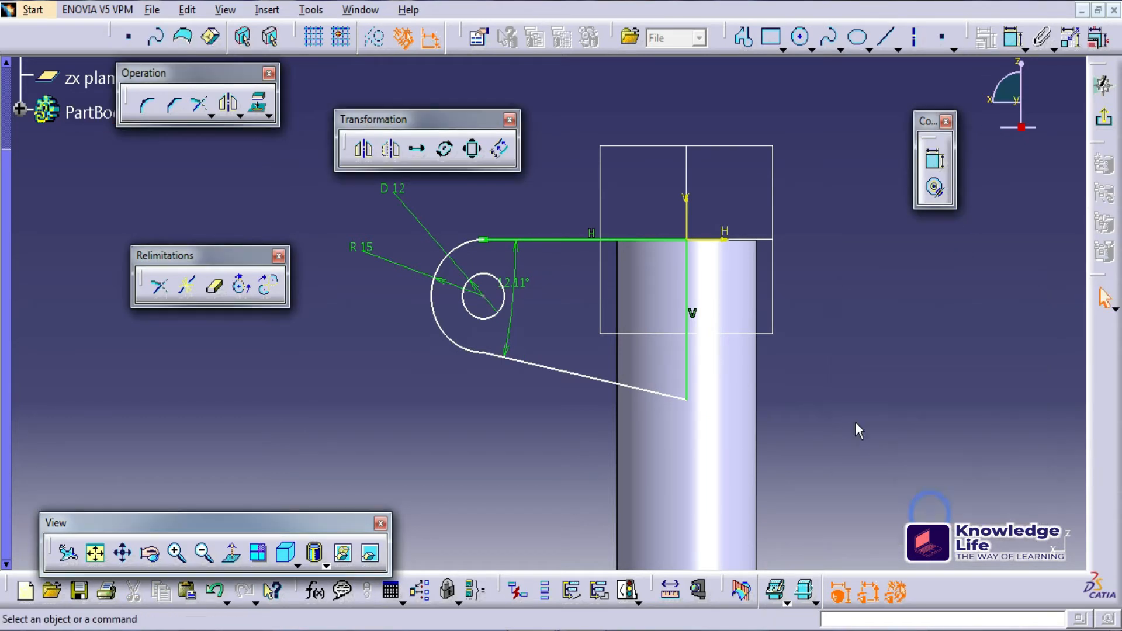
Step: Add a tangency constraint between the rounded end's arc and the lower sloping line
left_click(470, 351)
left_click(543, 370, "ctrl")
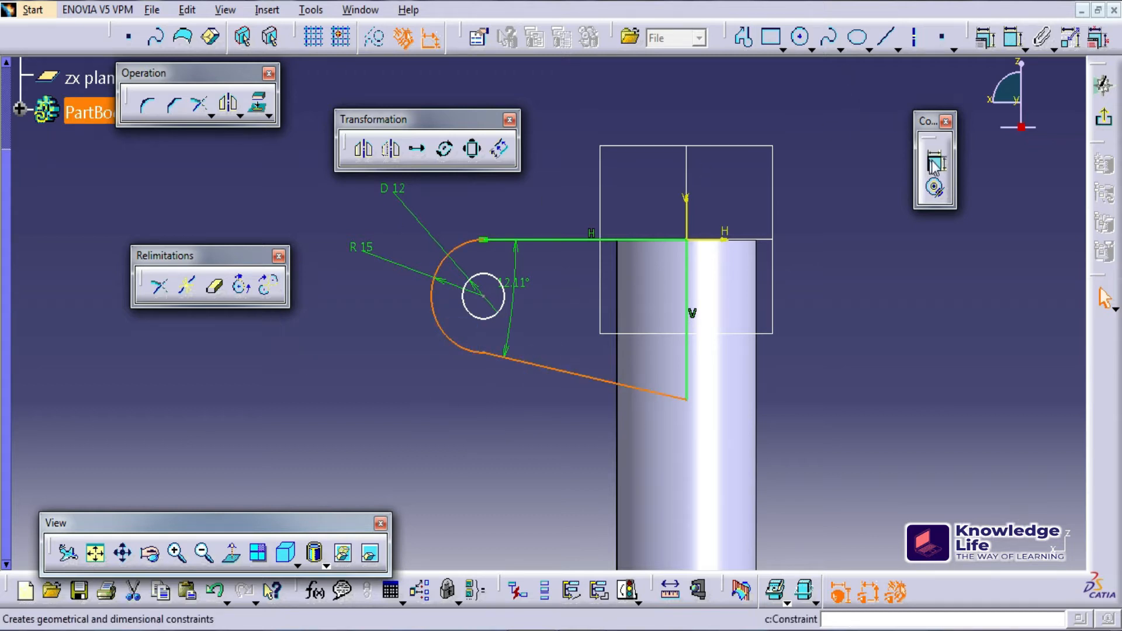
left_click(985, 39)
left_click(953, 384)
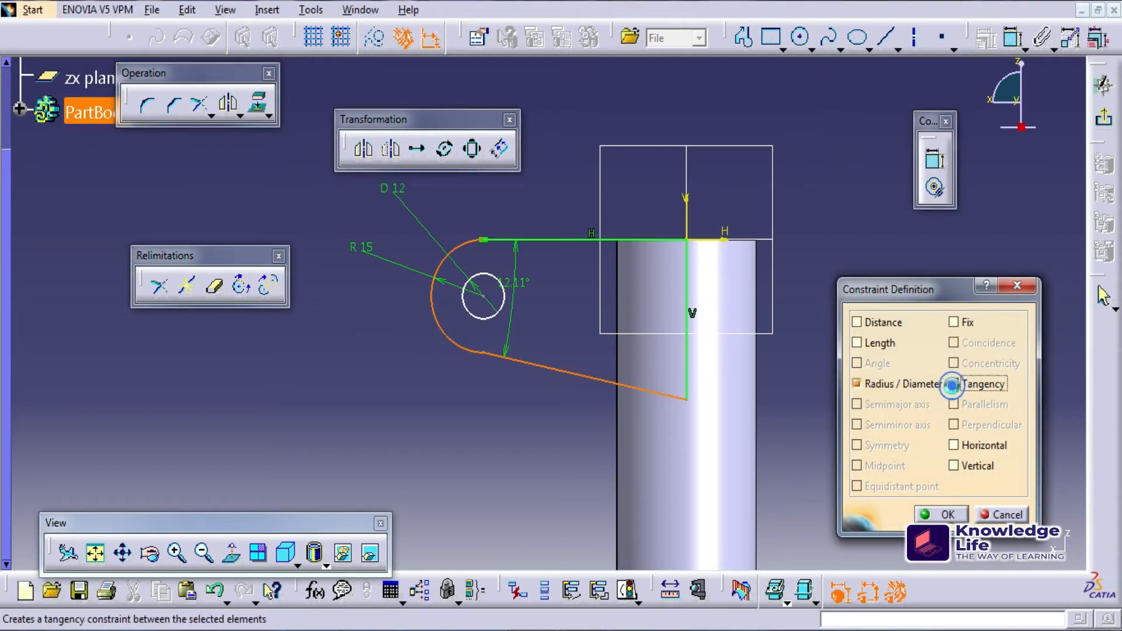
left_click(937, 514)
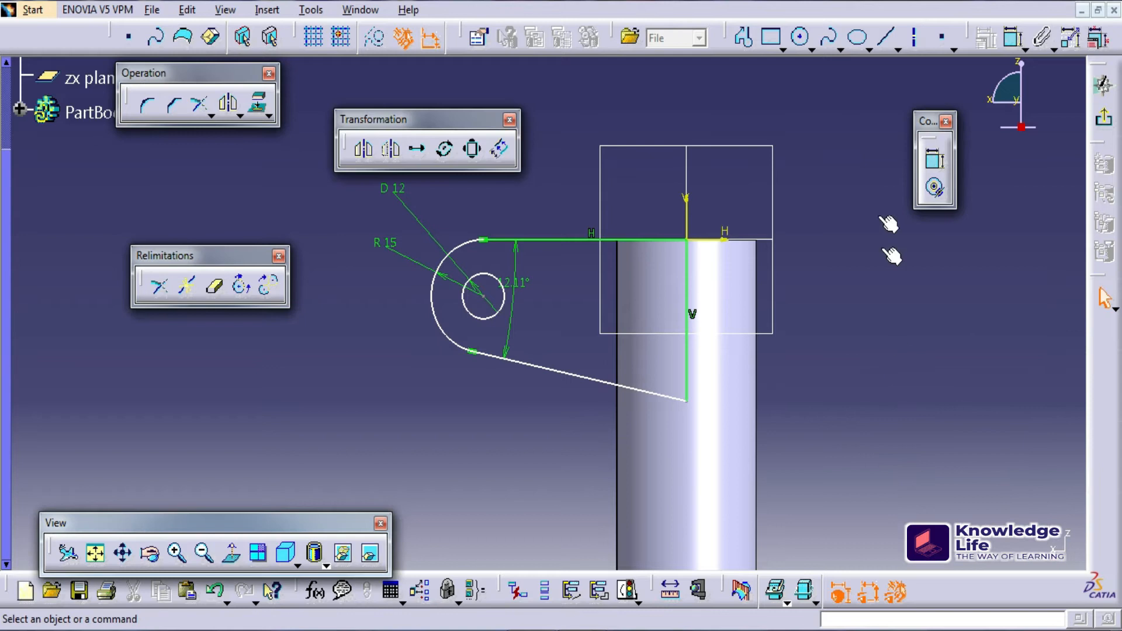
Step: Dimension the horizontal distance between the sketch origin and the hole's centre, and set it to 45 mm
left_click(934, 158)
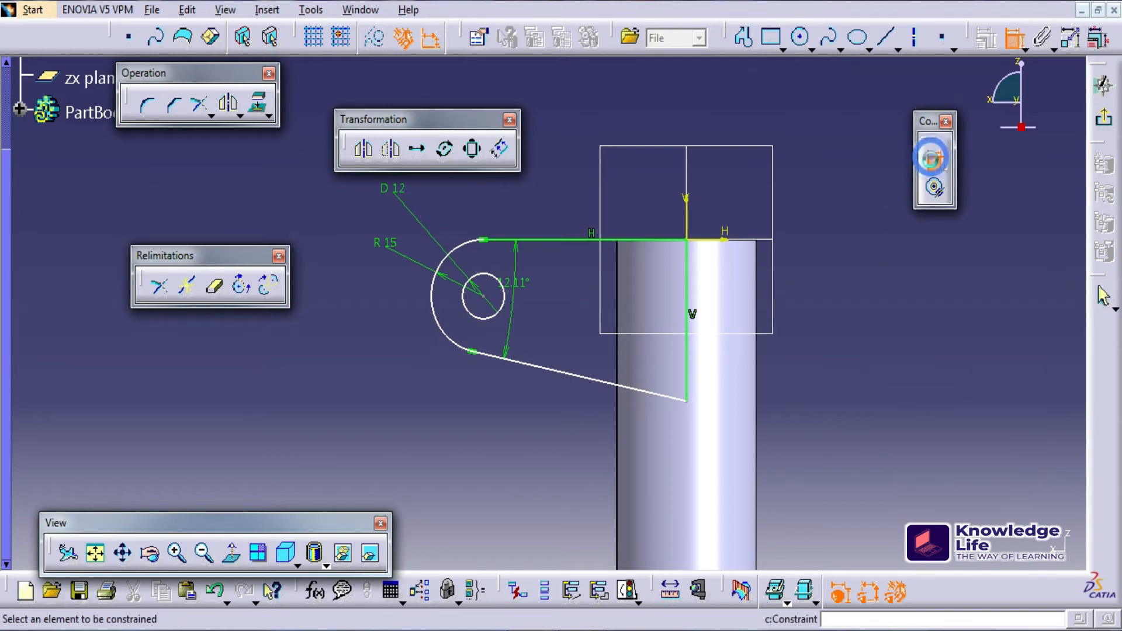
left_click(686, 240)
left_click(484, 296)
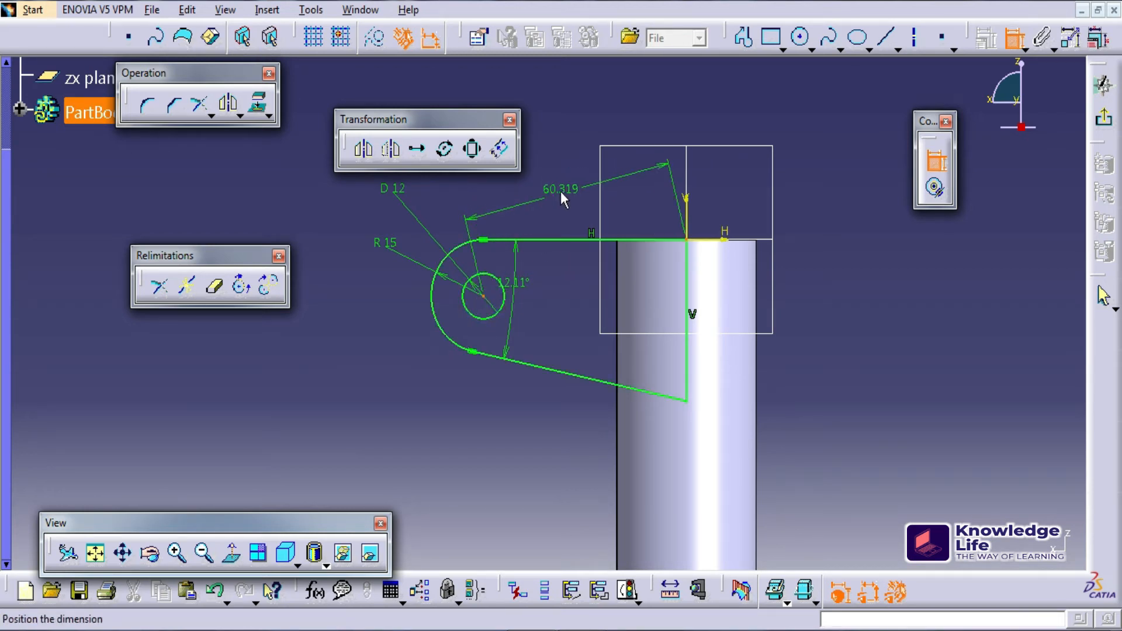
right_click(560, 191)
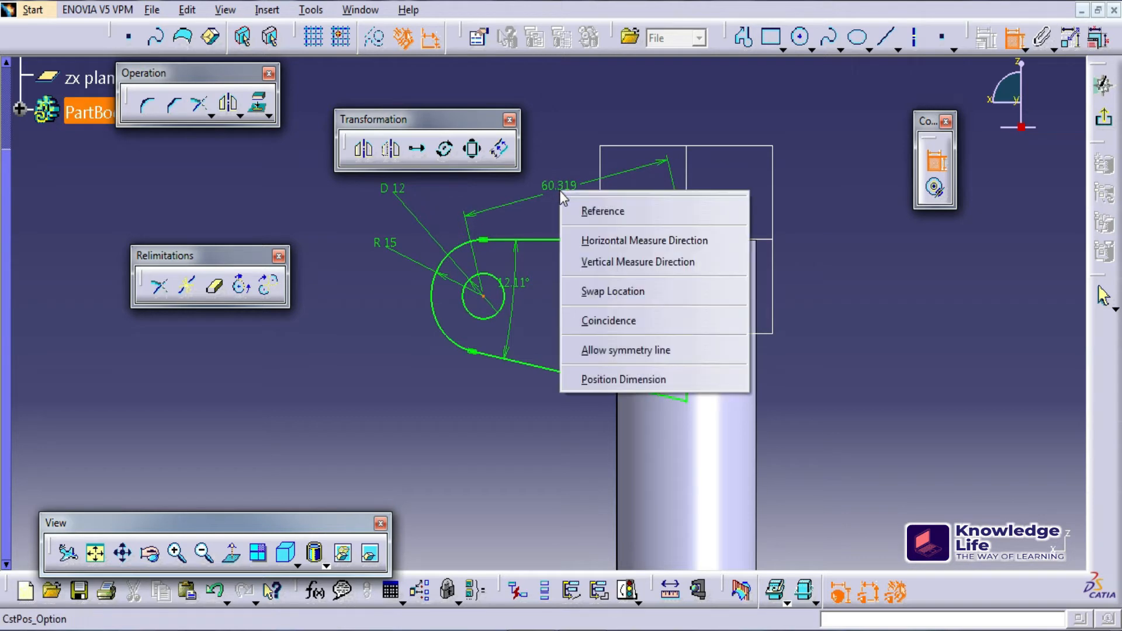
left_click(605, 246)
left_click(593, 195)
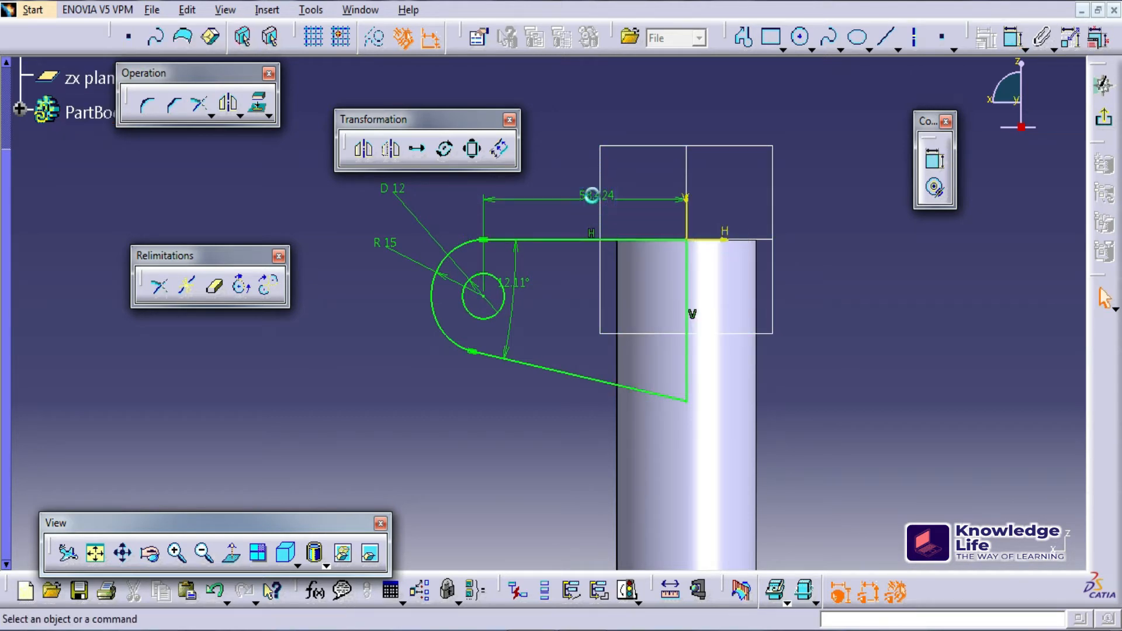
double_click(592, 196)
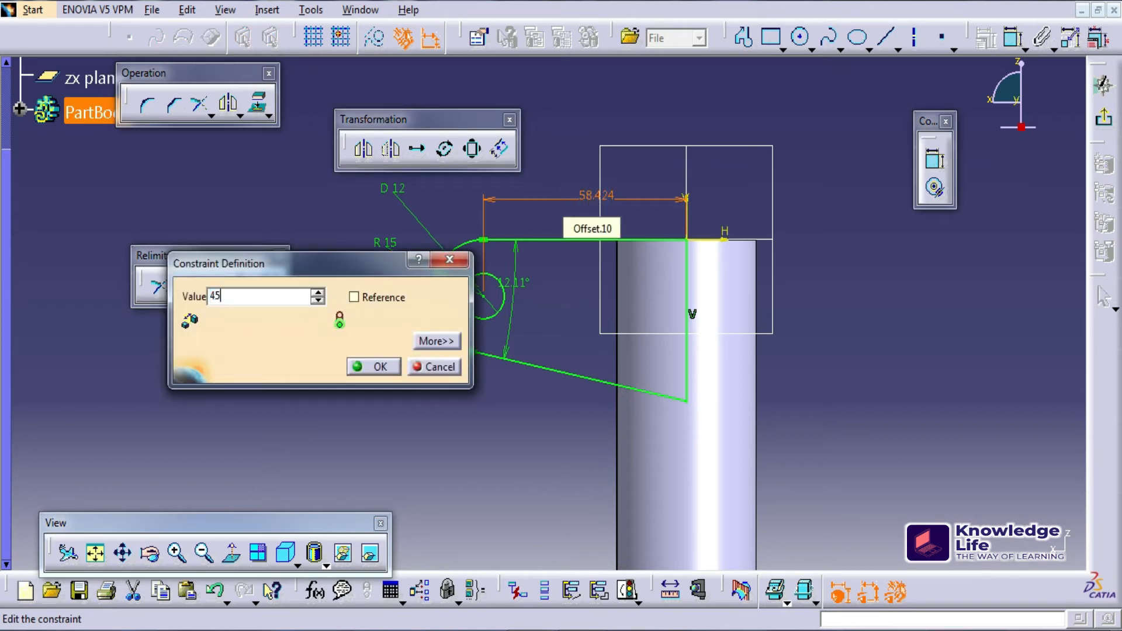
key("Return")
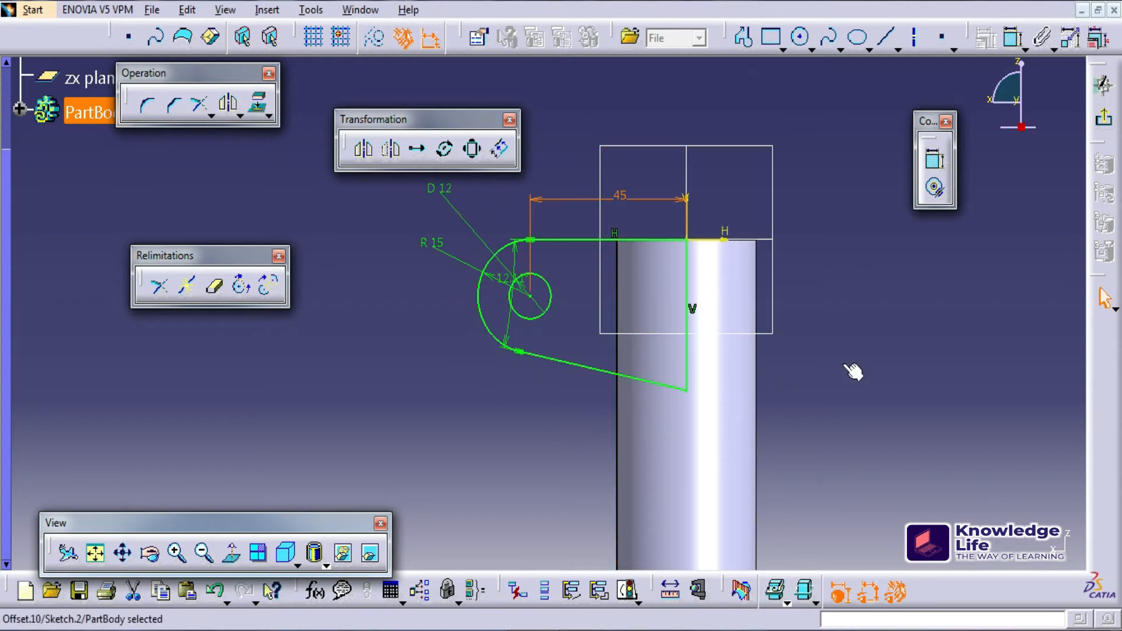
Step: Exit the sketch and pad the arm profile in the reversed direction, toward the cylinder
left_click(1103, 85)
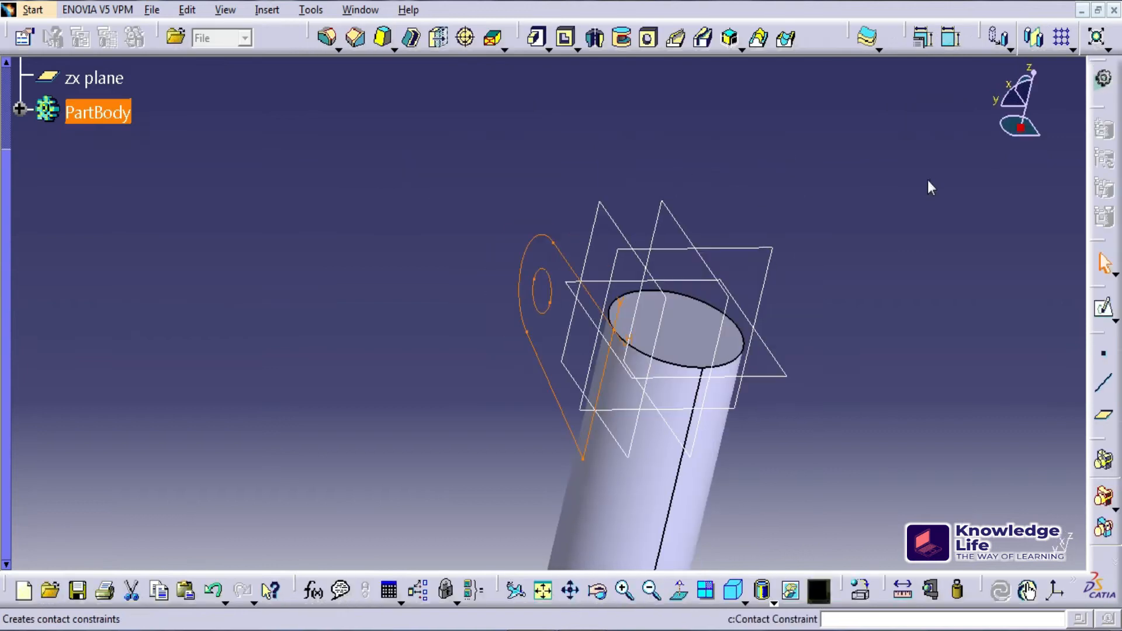
left_click(538, 41)
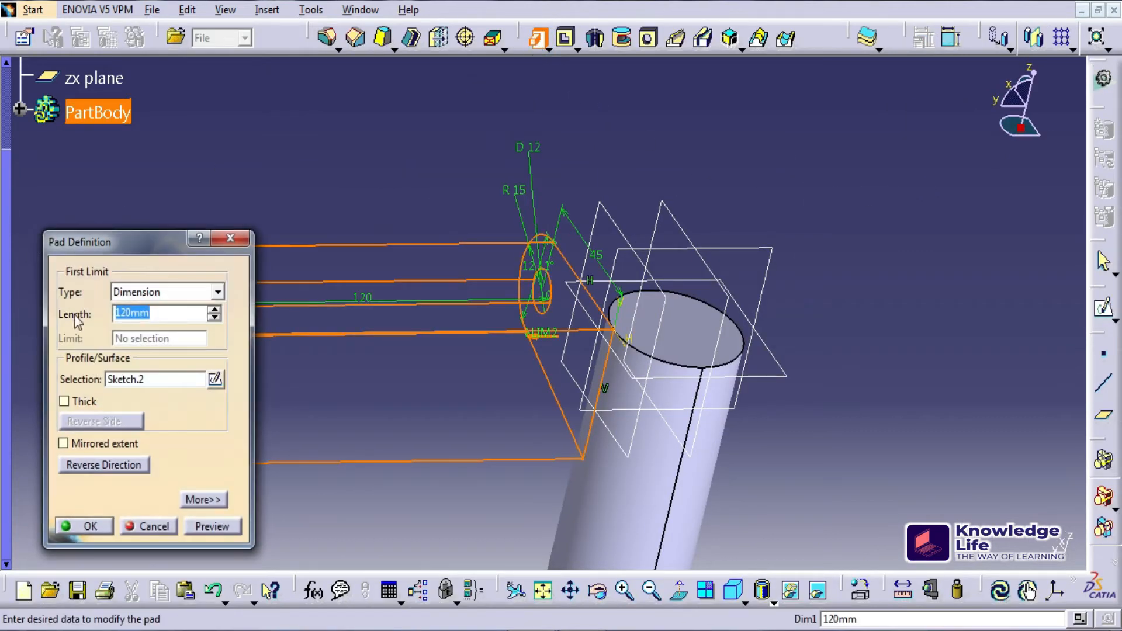
left_click(73, 467)
left_click(170, 316)
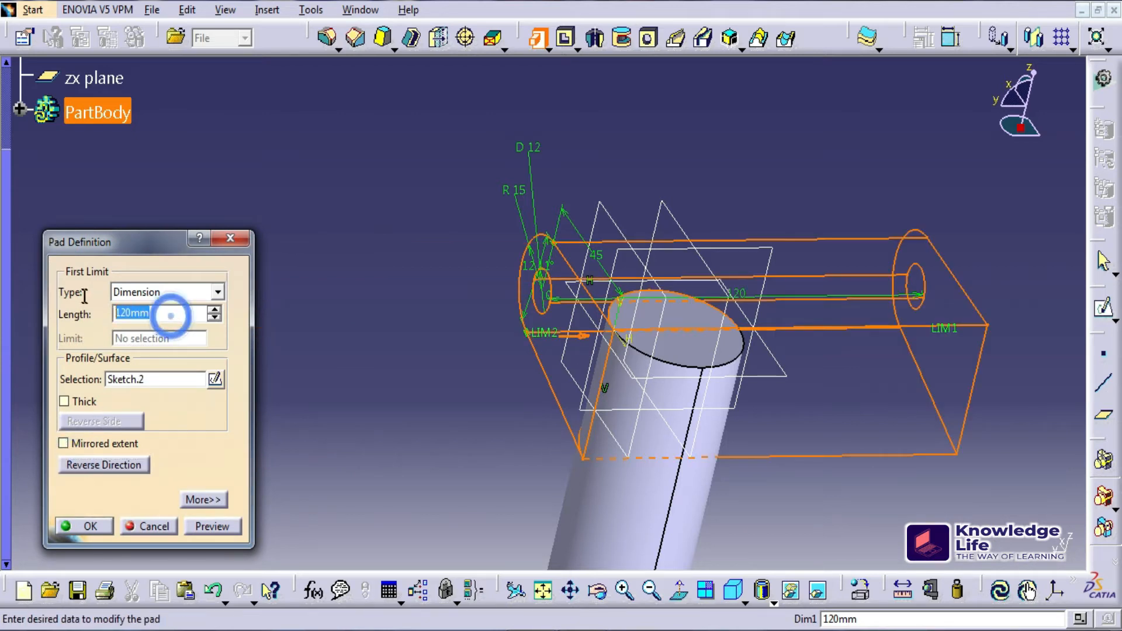
left_click(301, 395)
left_click(88, 527)
middle_click_drag(786, 271, 569, 268)
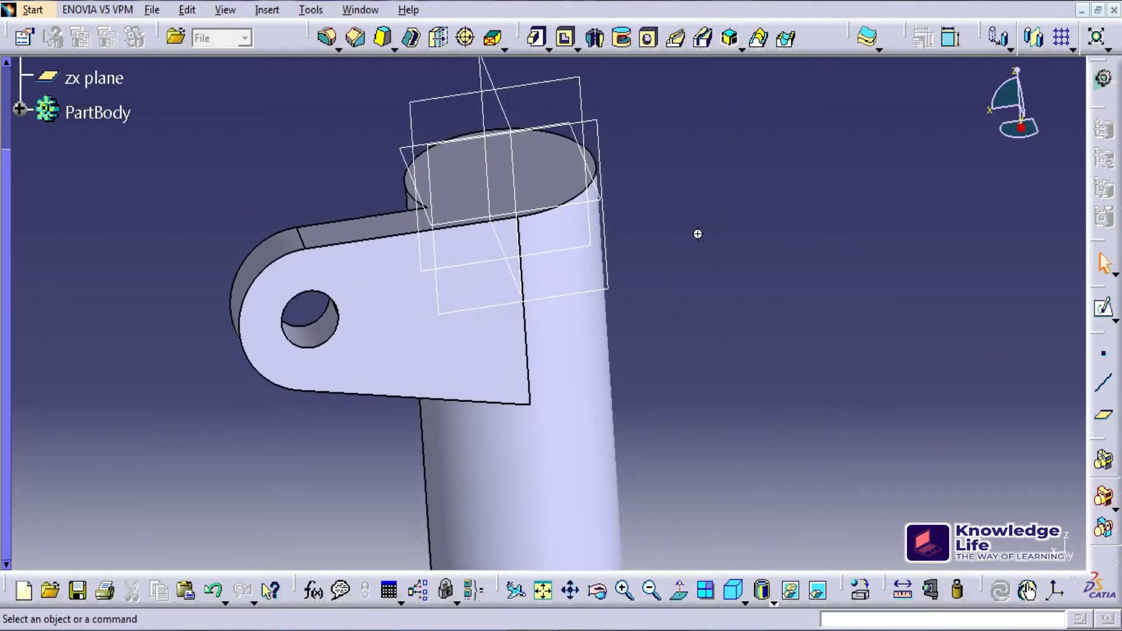
middle_click_drag(696, 233, 678, 264)
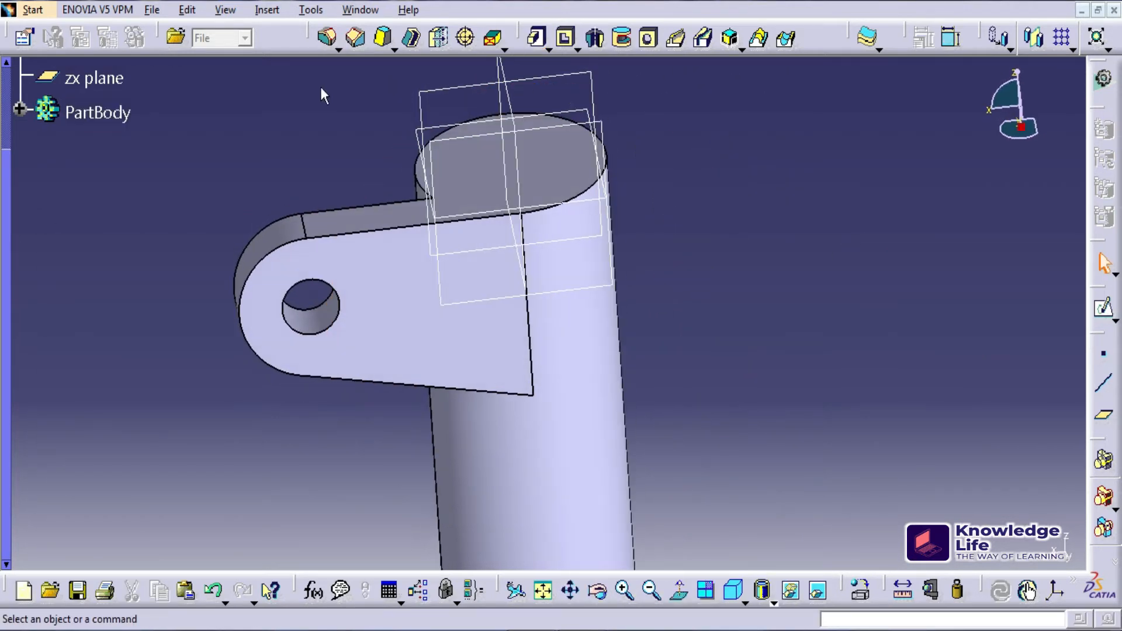
Step: Mirror the arm pad about the zx plane to form the second arm of the fork
left_click(21, 109)
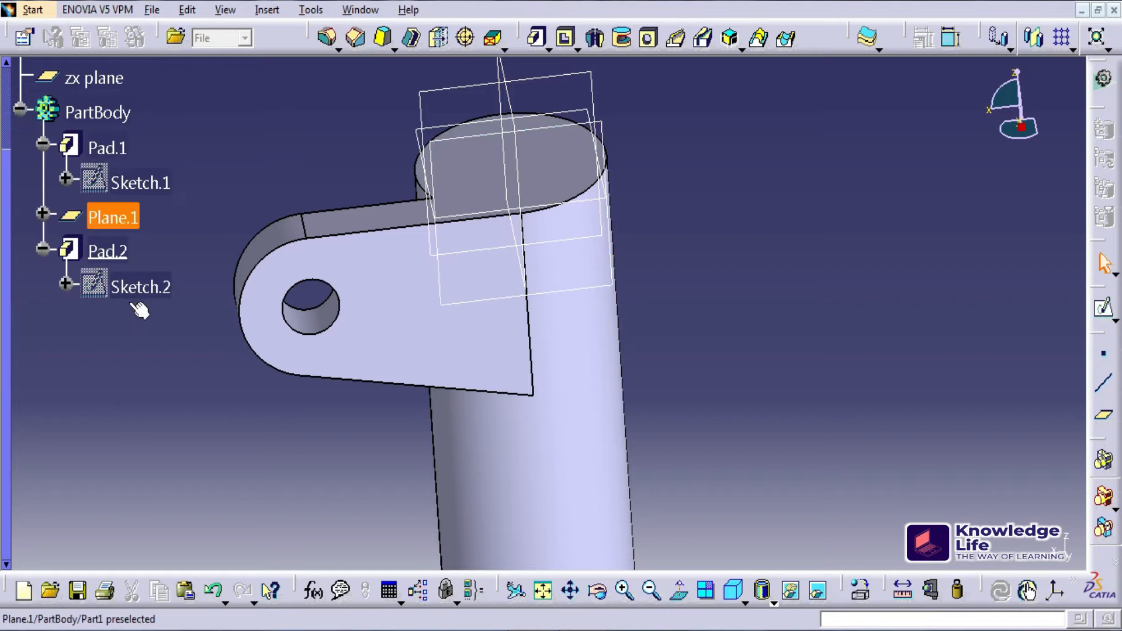
left_click(43, 248)
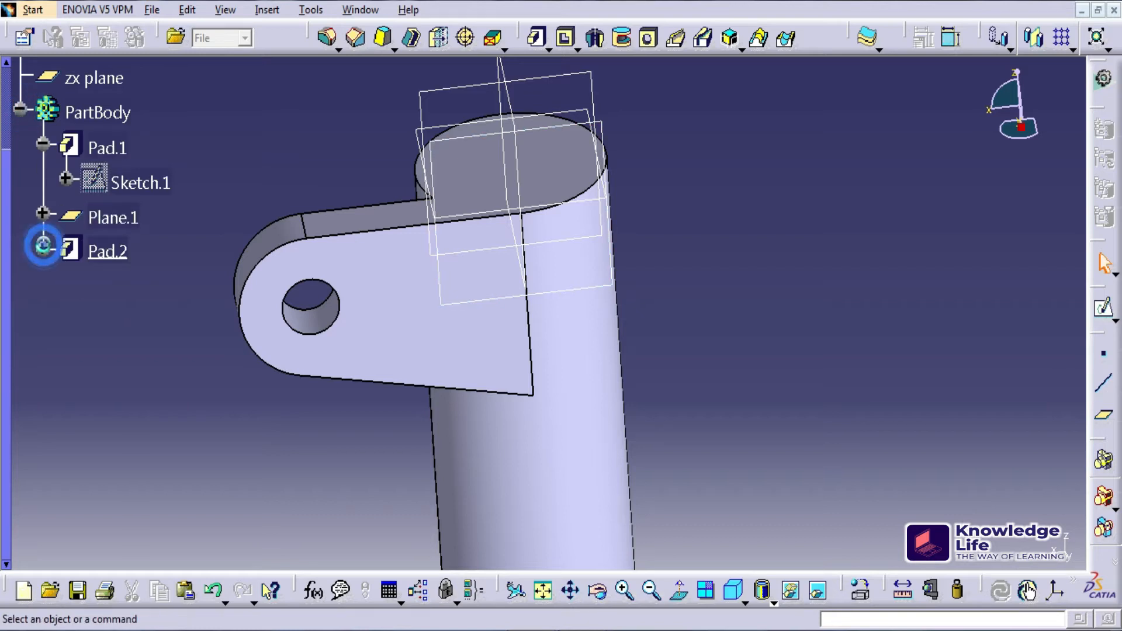
left_click(117, 252)
mouse_move(789, 298)
middle_mouse_down()
mouse_move(783, 272)
mouse_move(799, 314)
mouse_move(792, 292)
middle_mouse_up()
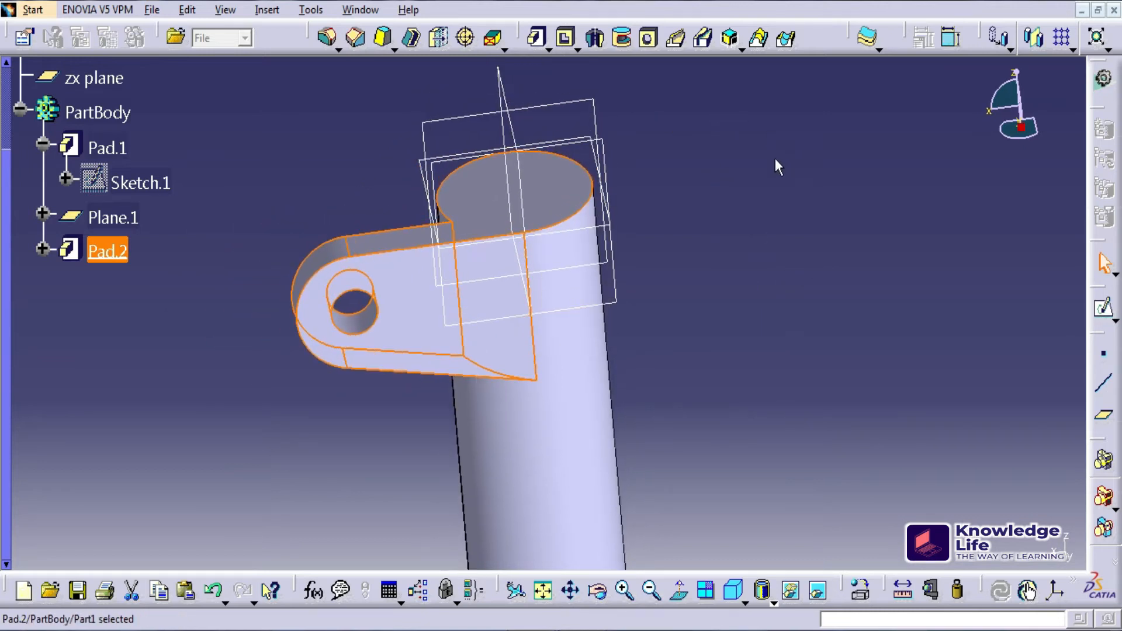
middle_click_drag(631, 118, 631, 117)
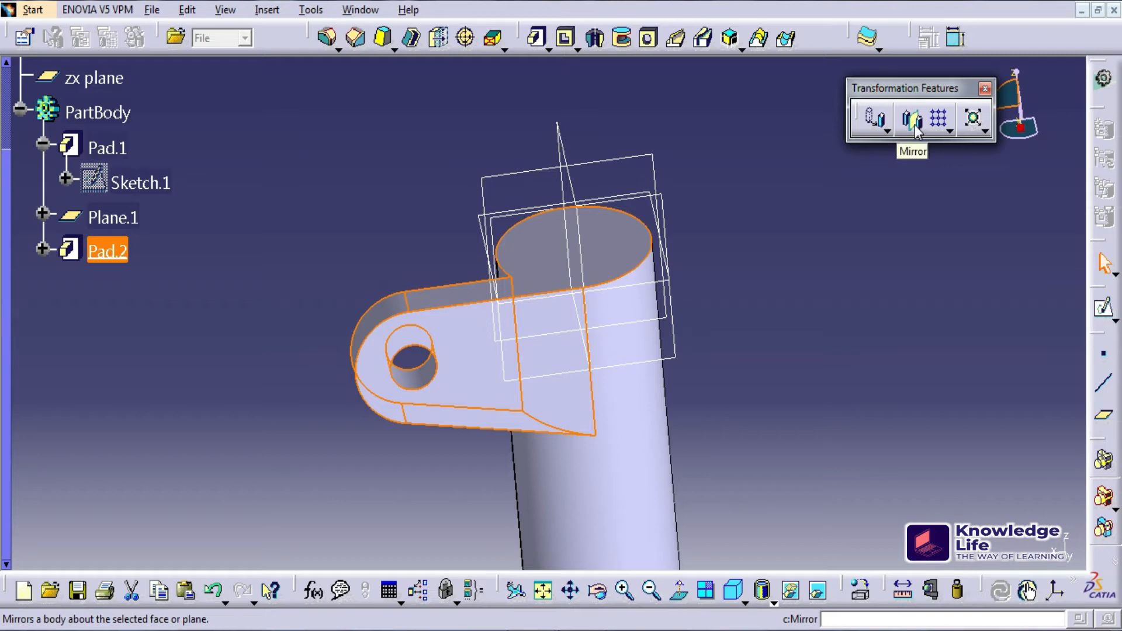
left_click(914, 126)
middle_click_drag(846, 344, 608, 271)
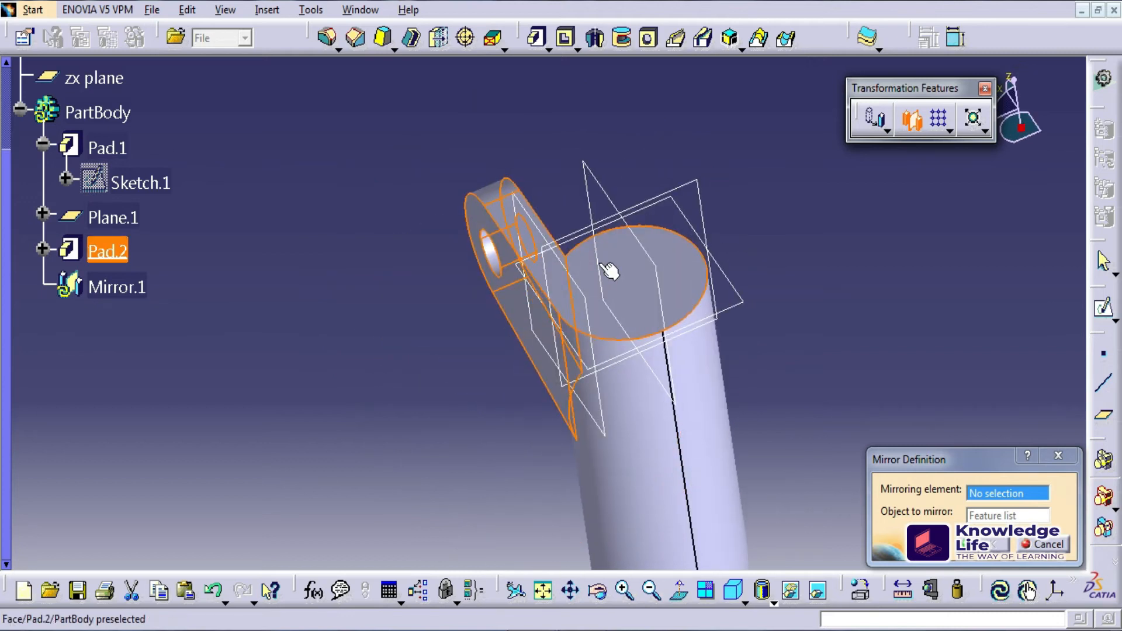
left_click(610, 192)
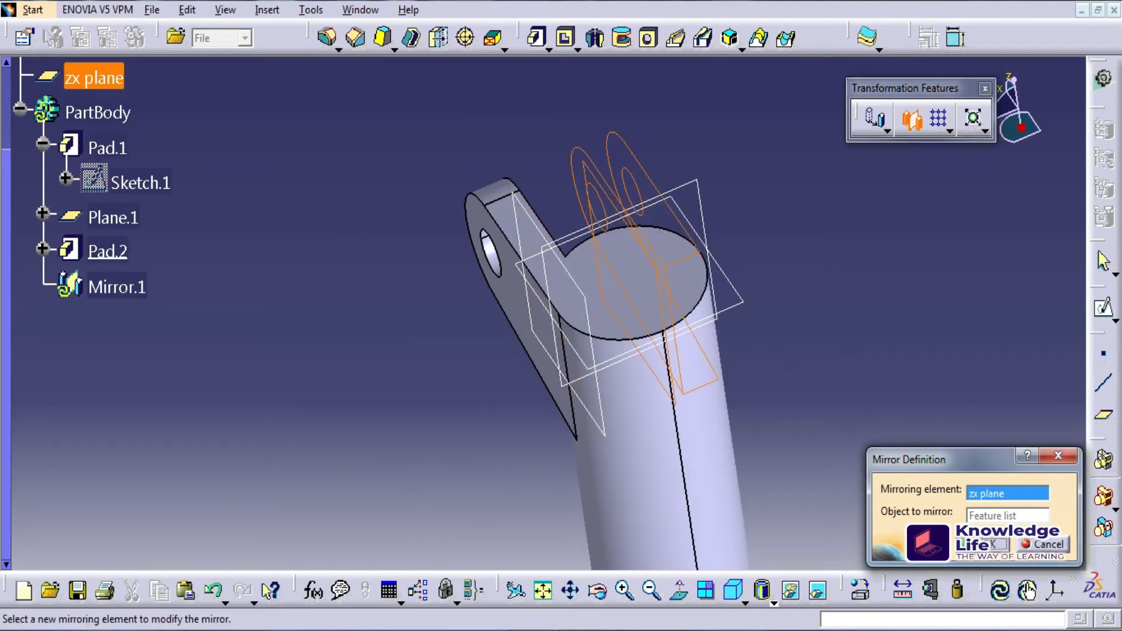
left_click(986, 544)
middle_click_drag(874, 366, 744, 235)
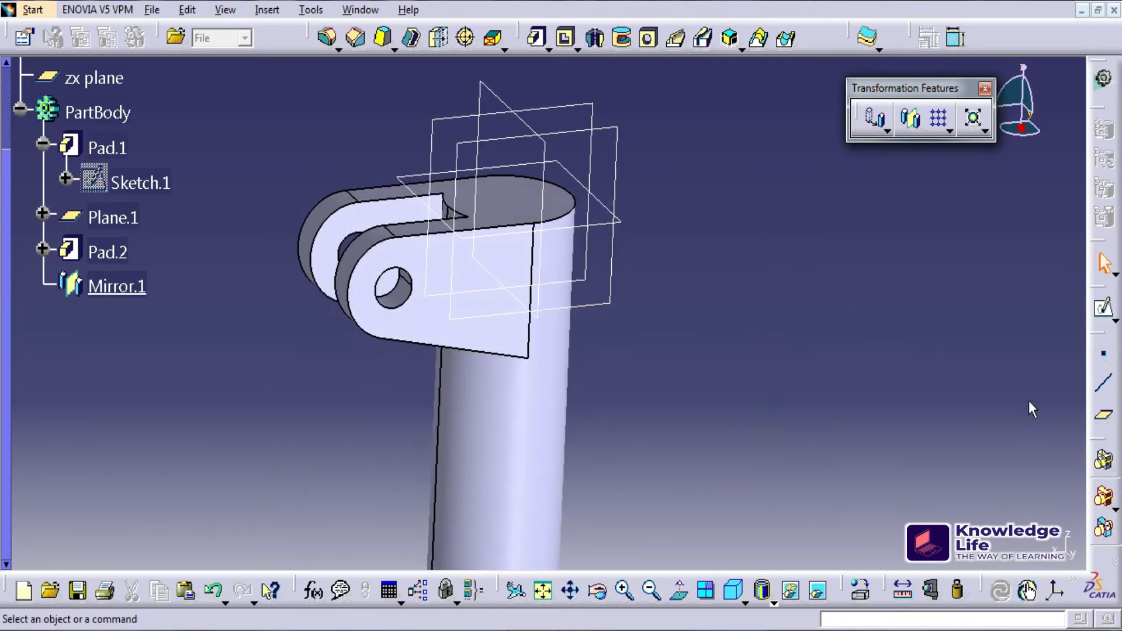
Step: Create a plane offset 11.5 mm from the xy plane, in the reversed direction below the cylinder's top face
left_click(1104, 418)
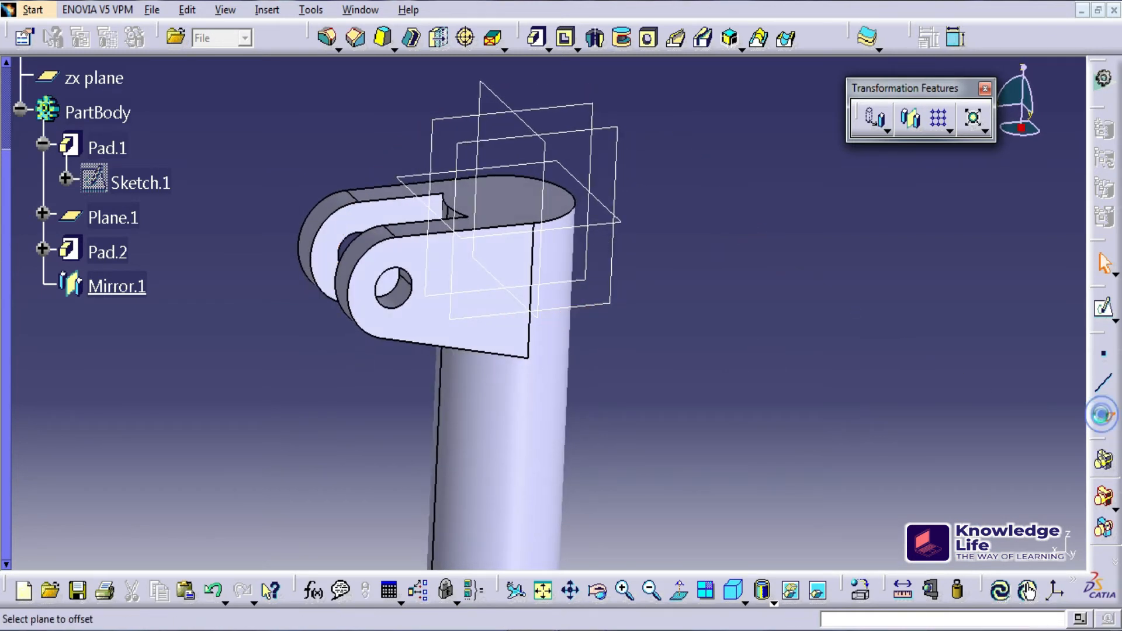
left_click(610, 228)
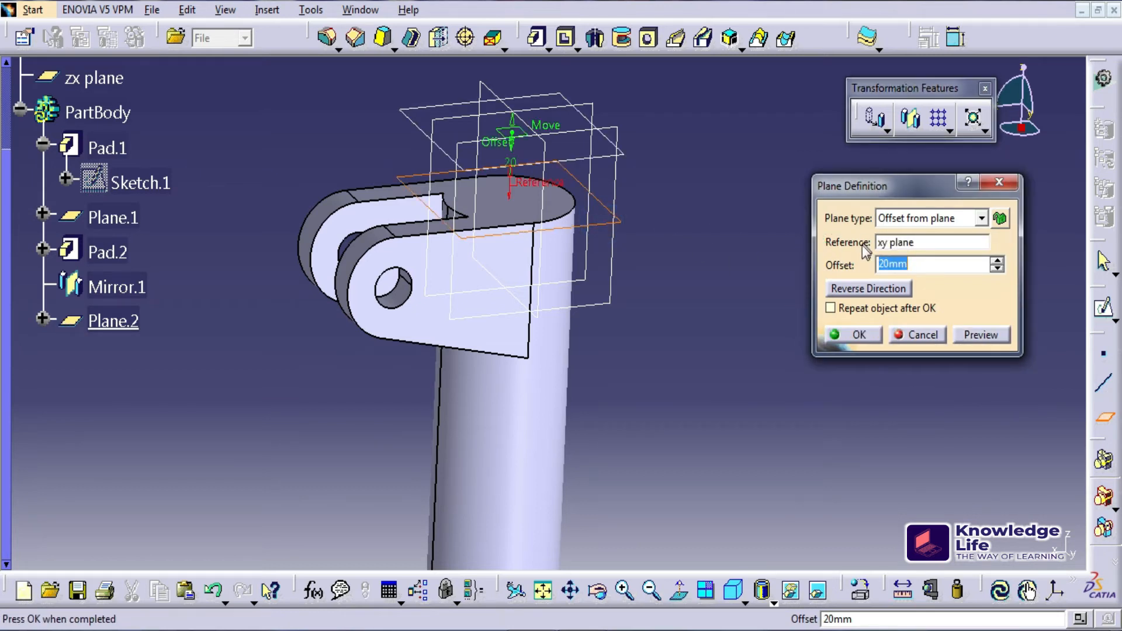
left_click(854, 290)
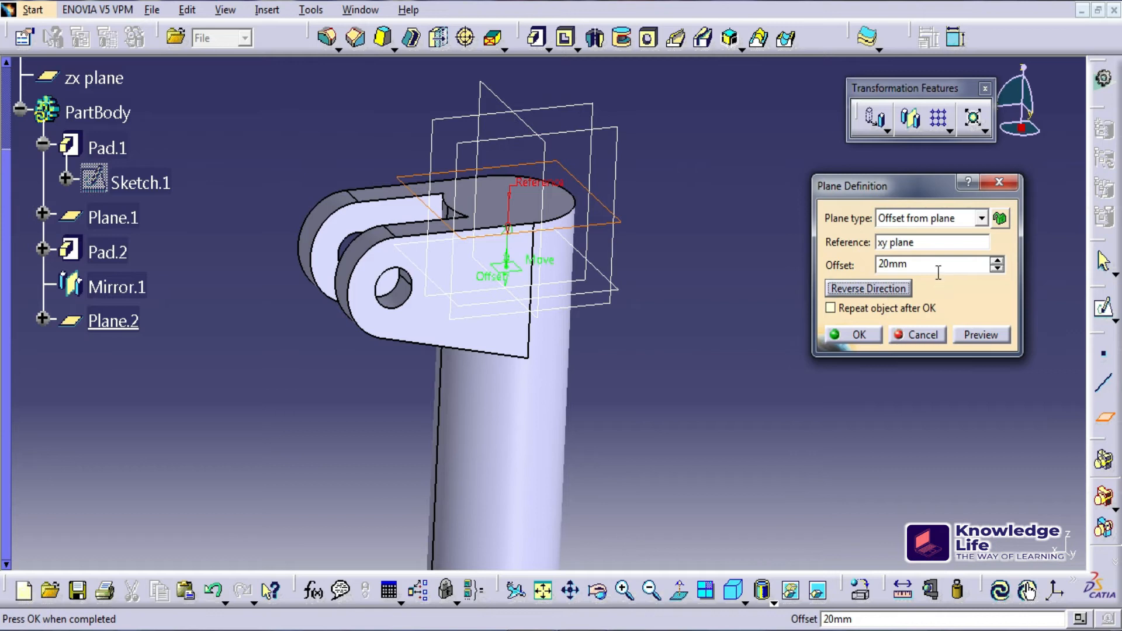
key("Return")
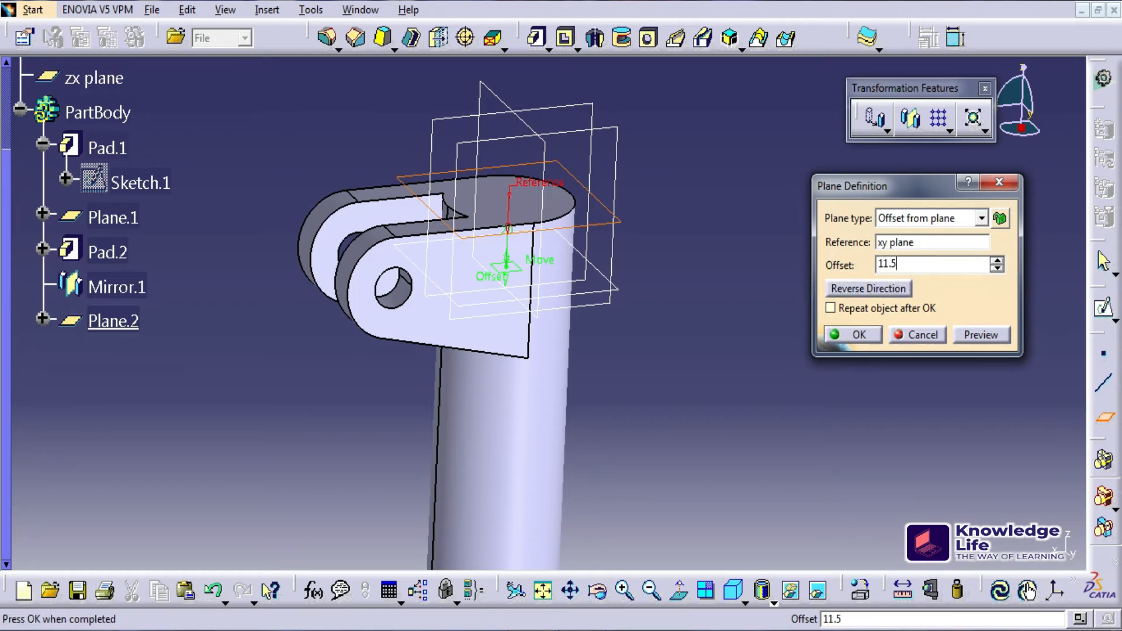
left_click(863, 344)
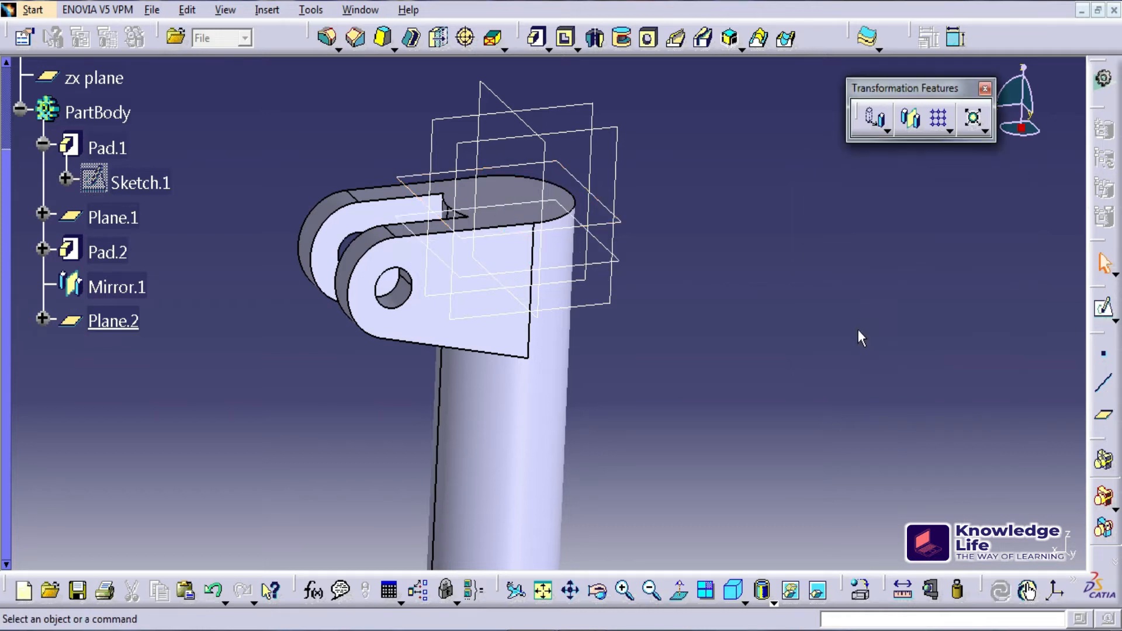
Step: Start a sketch on the new offset plane and flip the view to look normal at it from the opposite side
middle_click_drag(617, 268, 616, 238)
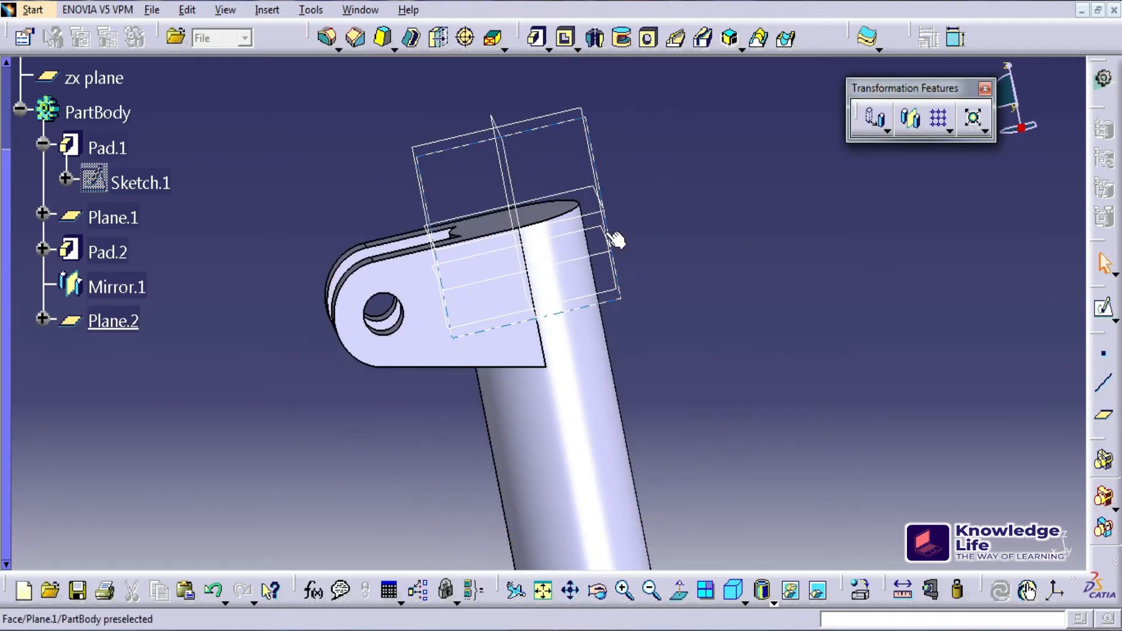
left_click(595, 257)
left_click(1103, 305)
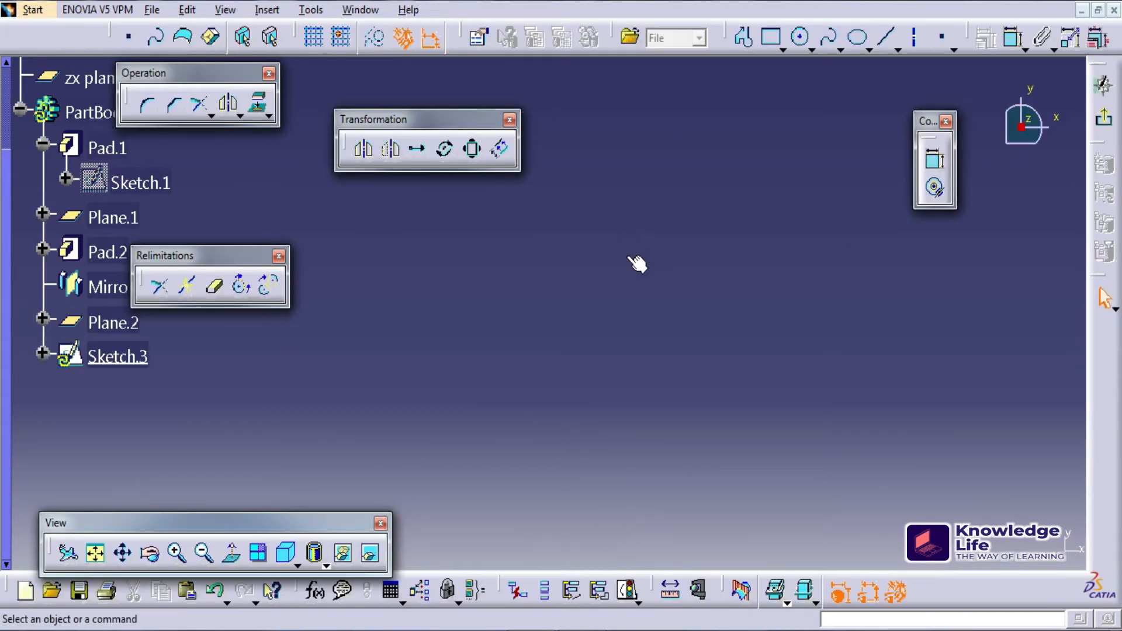
left_click(95, 553)
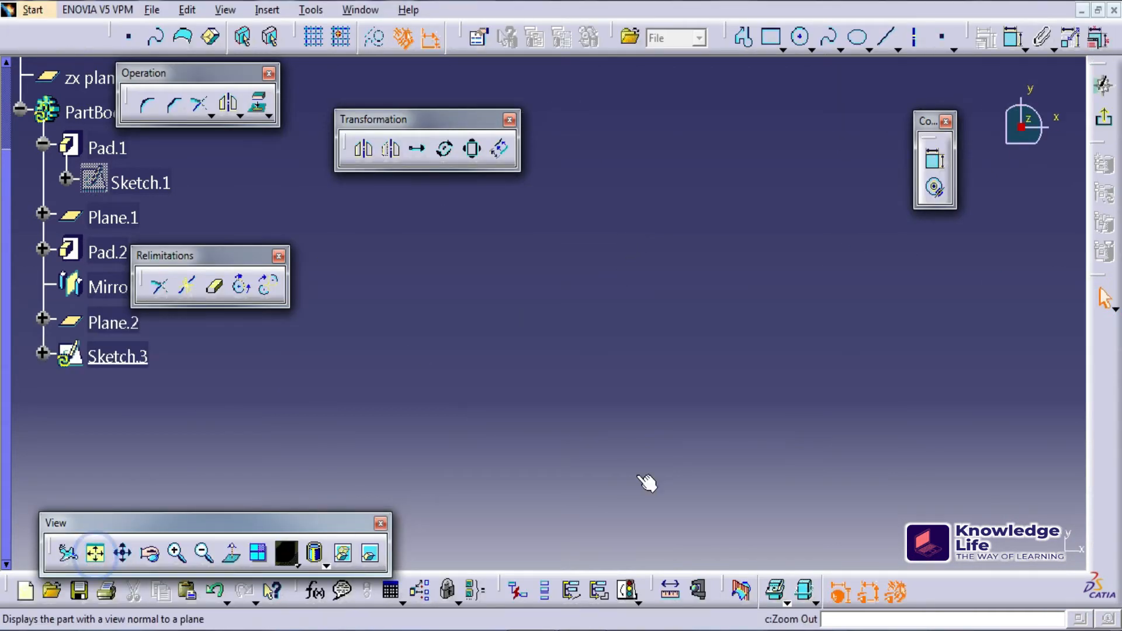
left_click(231, 553)
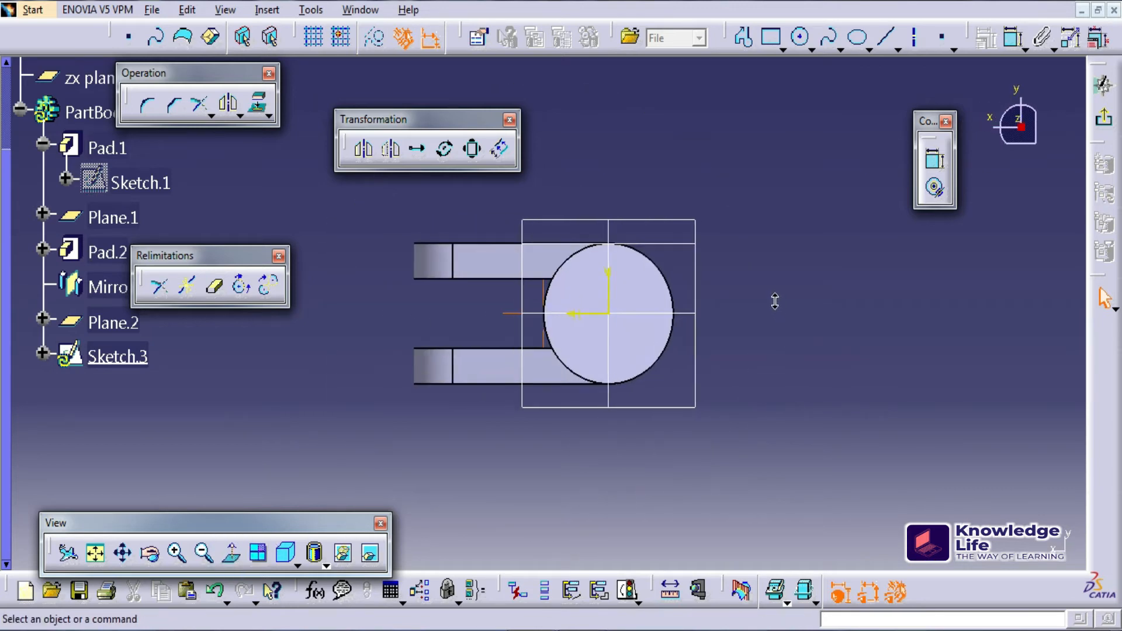
Step: Draw two concentric circles beside the cylinder, opposite the fork arms, the inner one about 25 mm in diameter
left_click(800, 38)
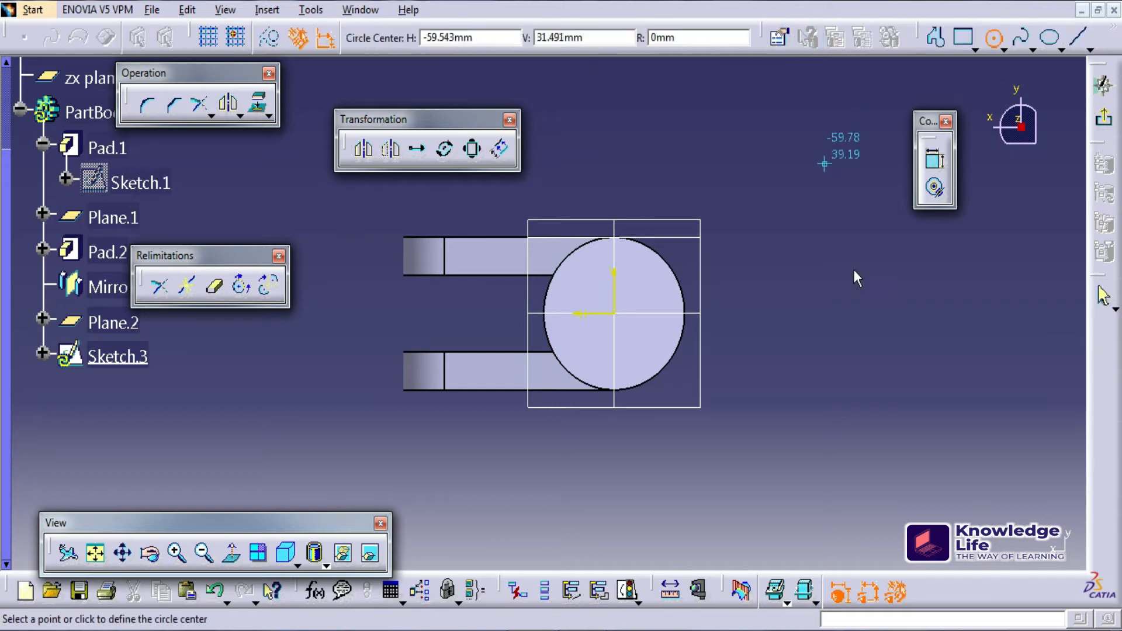
left_click(816, 314)
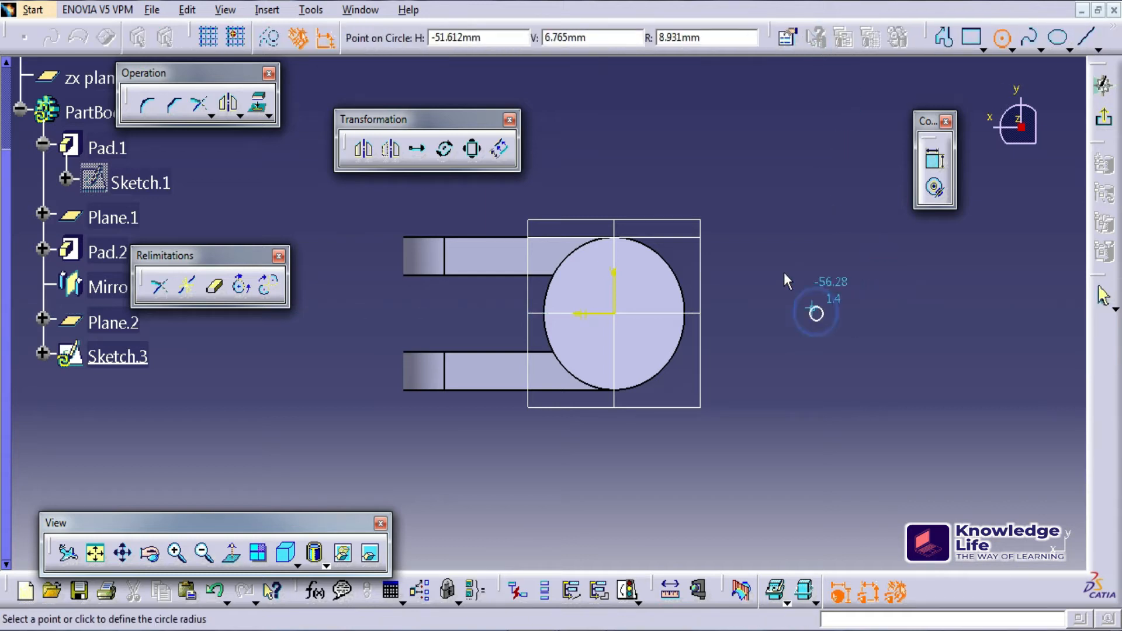
left_click(778, 245)
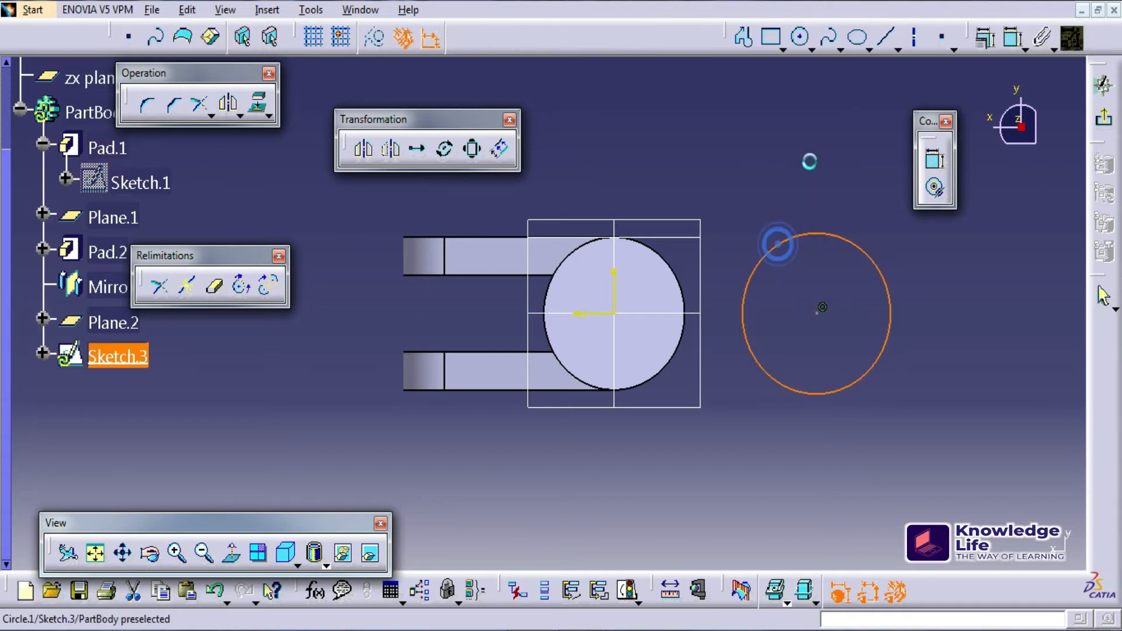
left_click(800, 37)
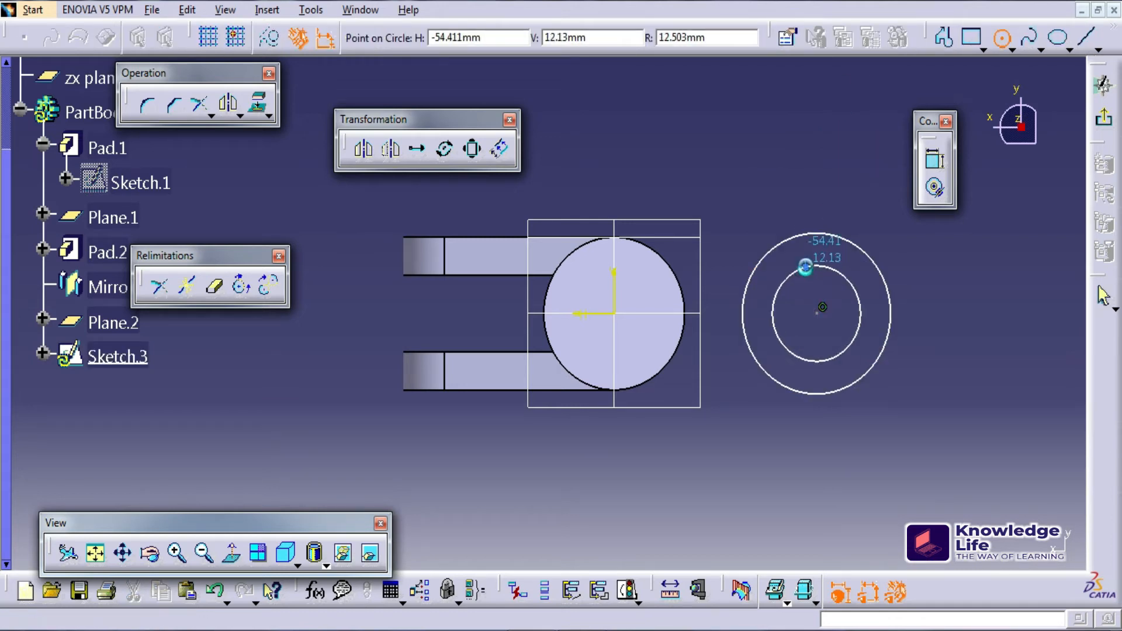
left_click(786, 282)
Step: Dimension the inner circle as a radius instead of a diameter and set it to 25 mm
left_click(932, 165)
left_click(815, 270)
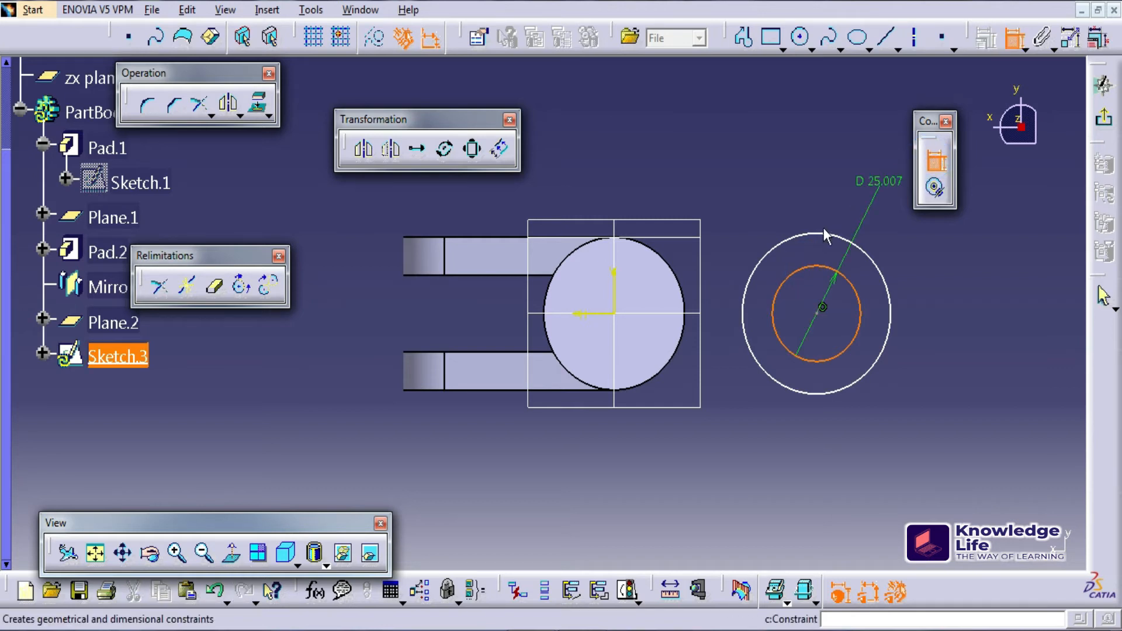
left_click(807, 186)
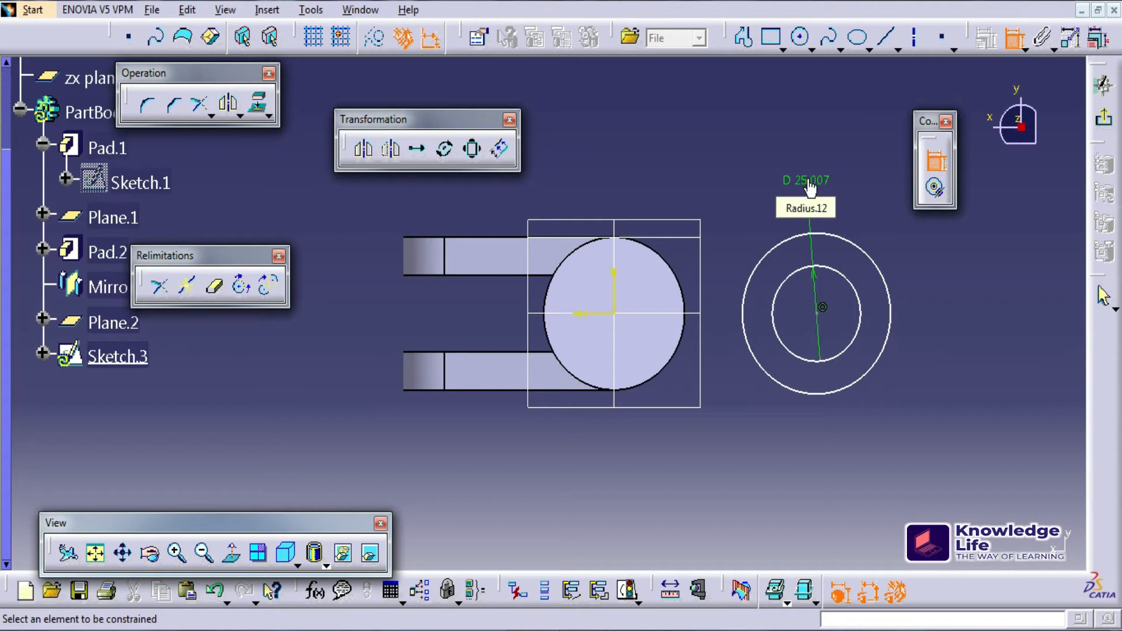
double_click(809, 186)
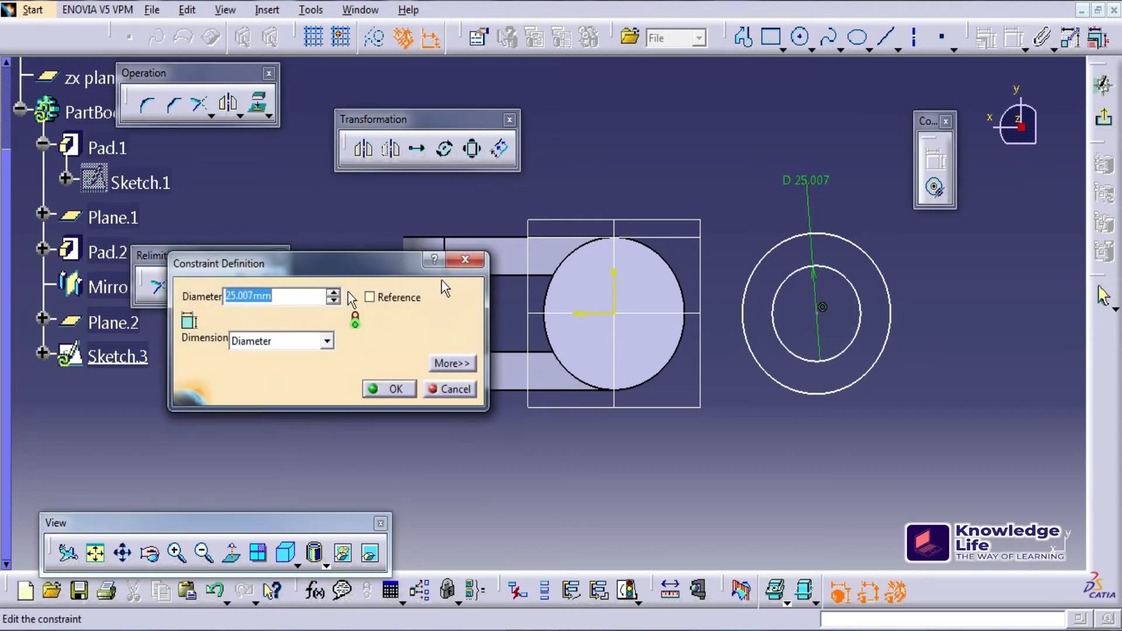
left_click(318, 345)
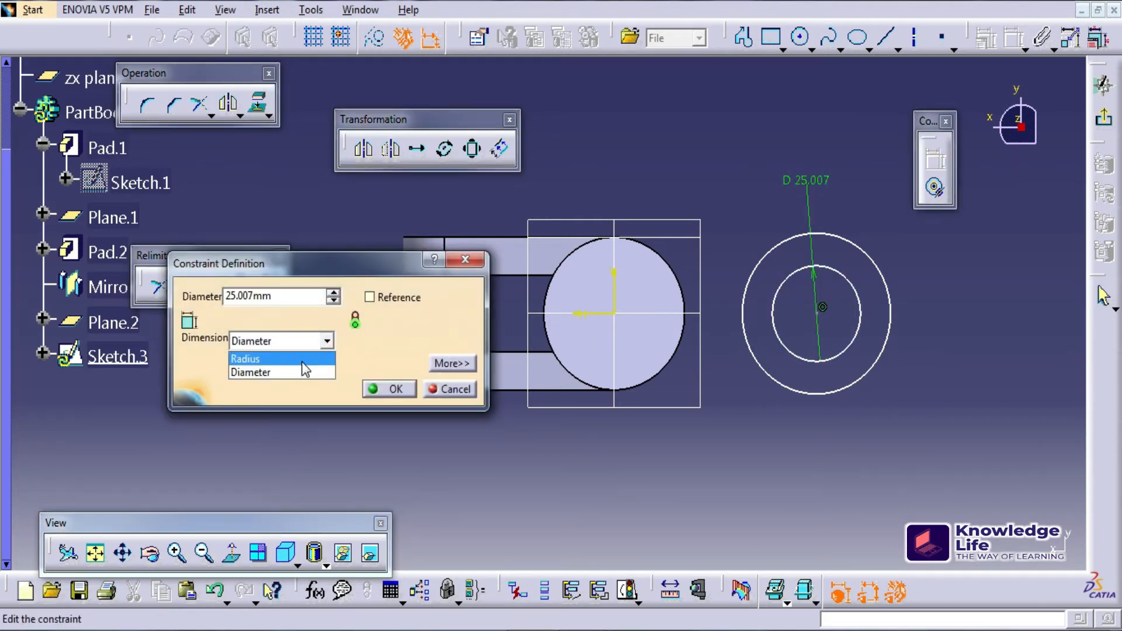
left_click(301, 363)
double_click(287, 295)
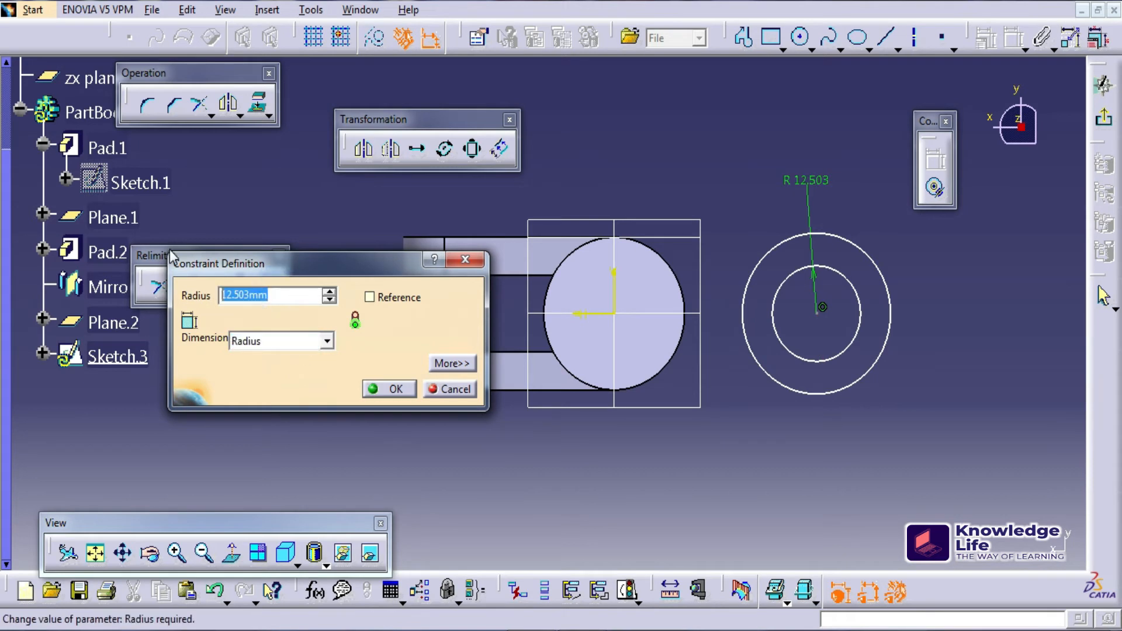
type("25")
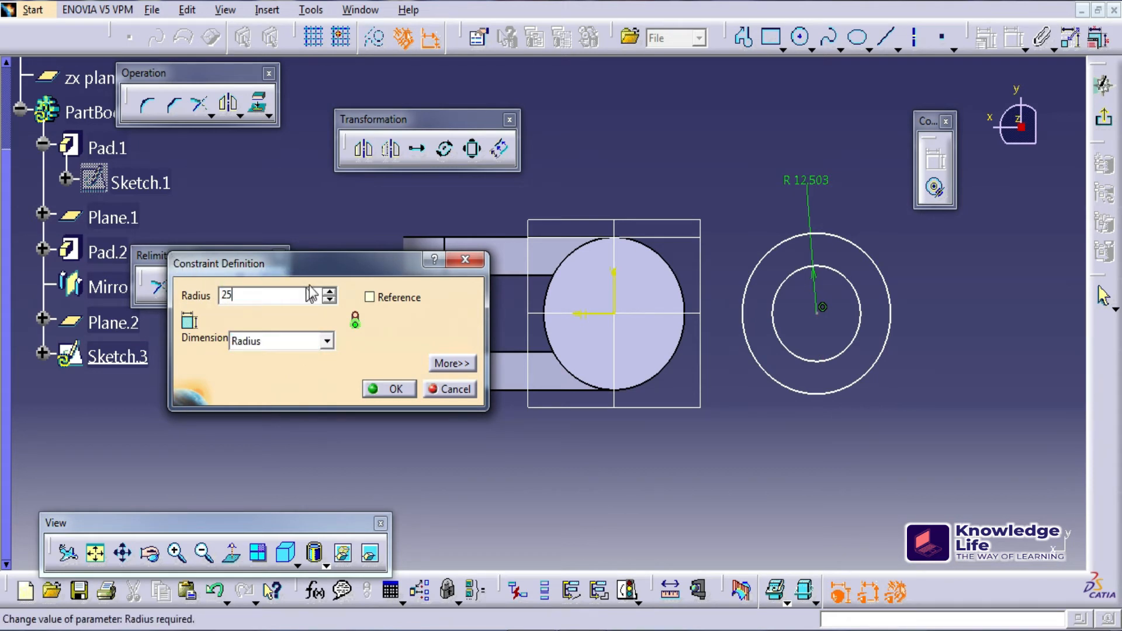
left_click(396, 390)
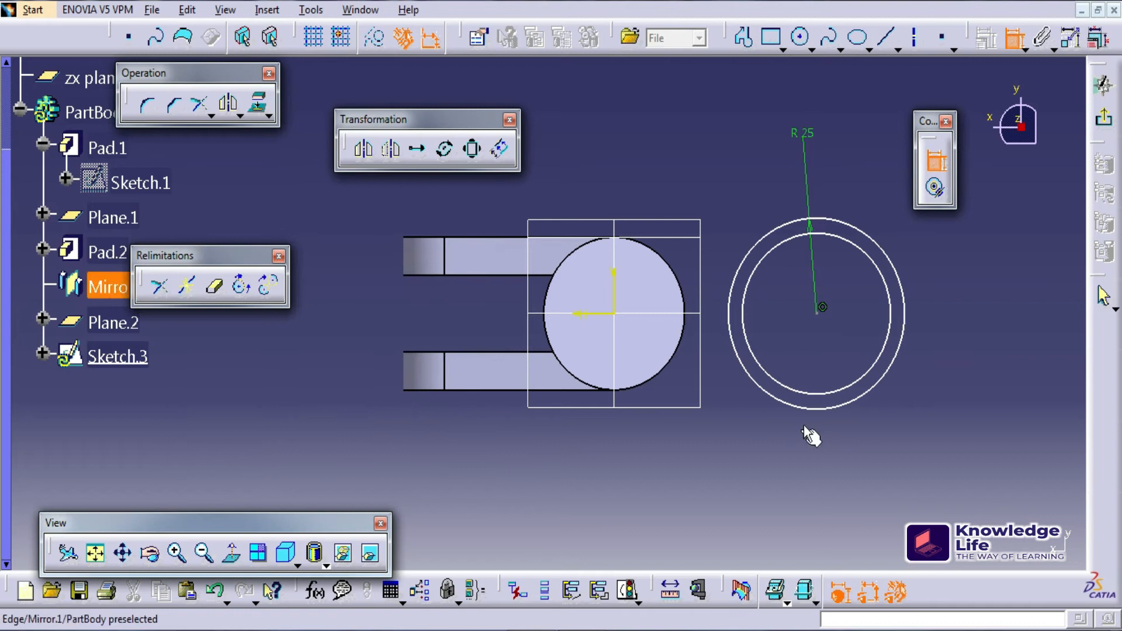
Step: Dimension the other concentric circle and set its radius to 40 mm
left_click(868, 260)
left_click(853, 165)
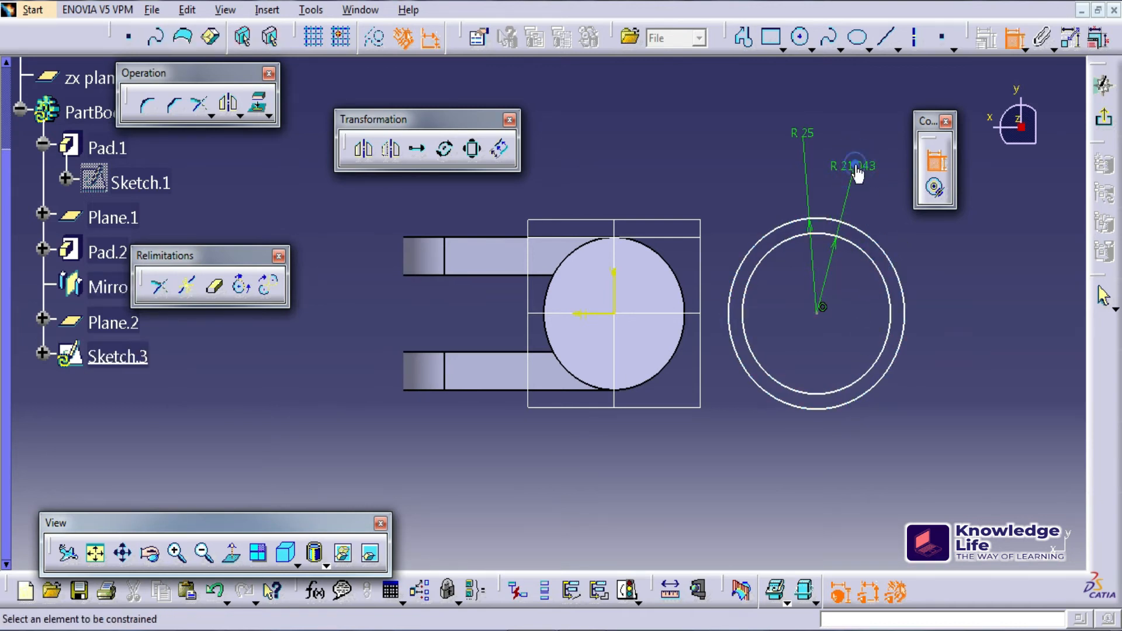
double_click(858, 169)
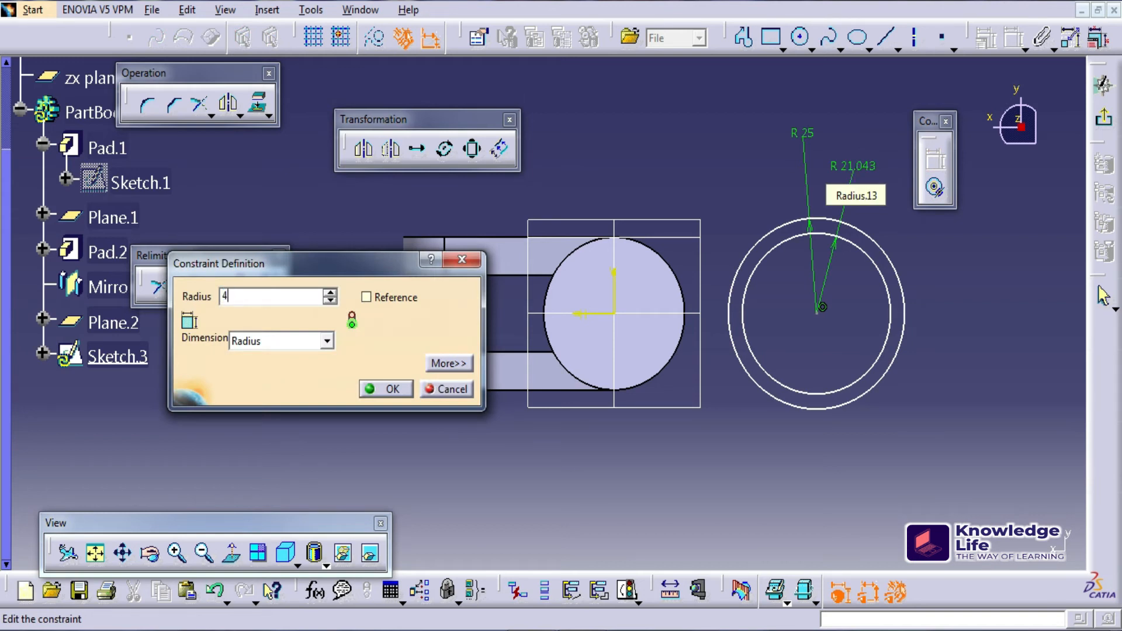
key("Return")
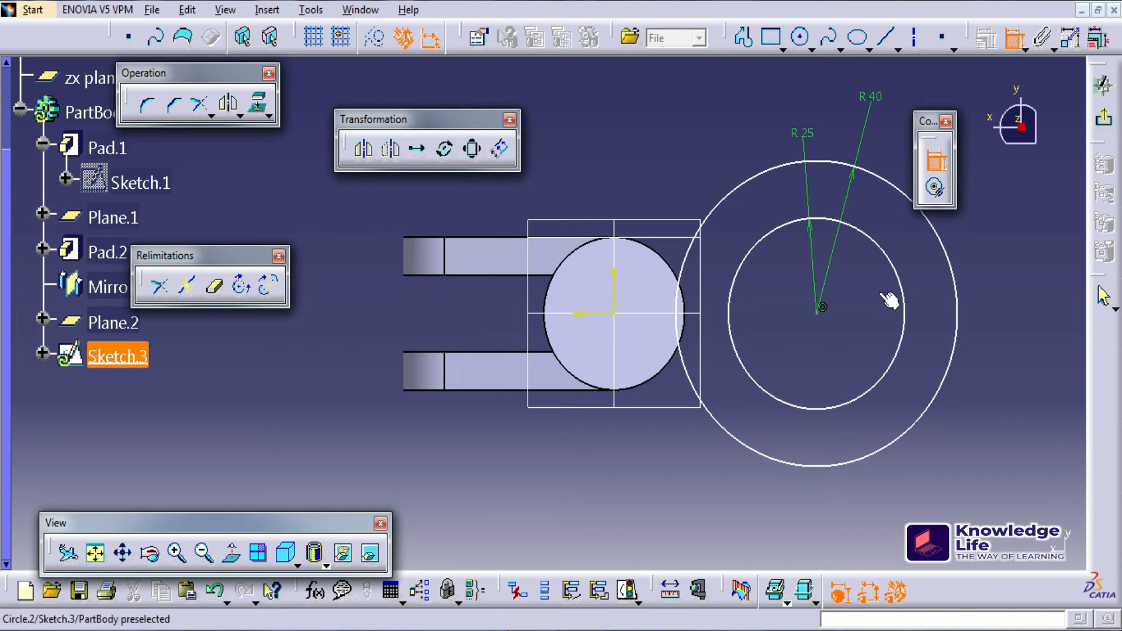
Step: Dimension the horizontal distance from the sketch origin to the circles' centre and set it to 80 mm
left_click(615, 314)
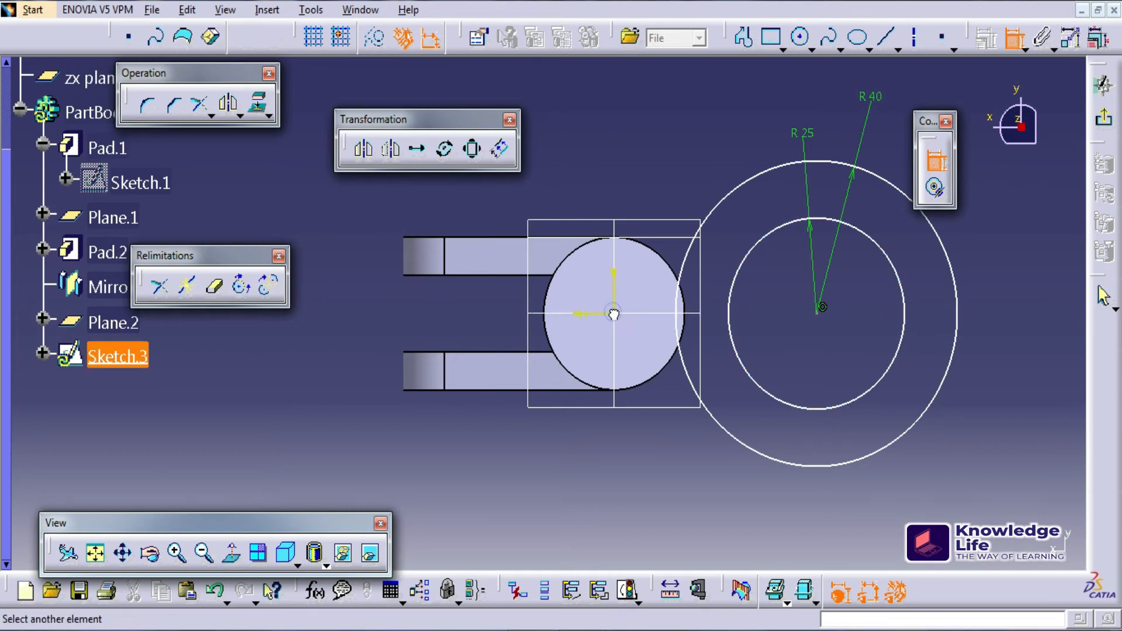
left_click(822, 308)
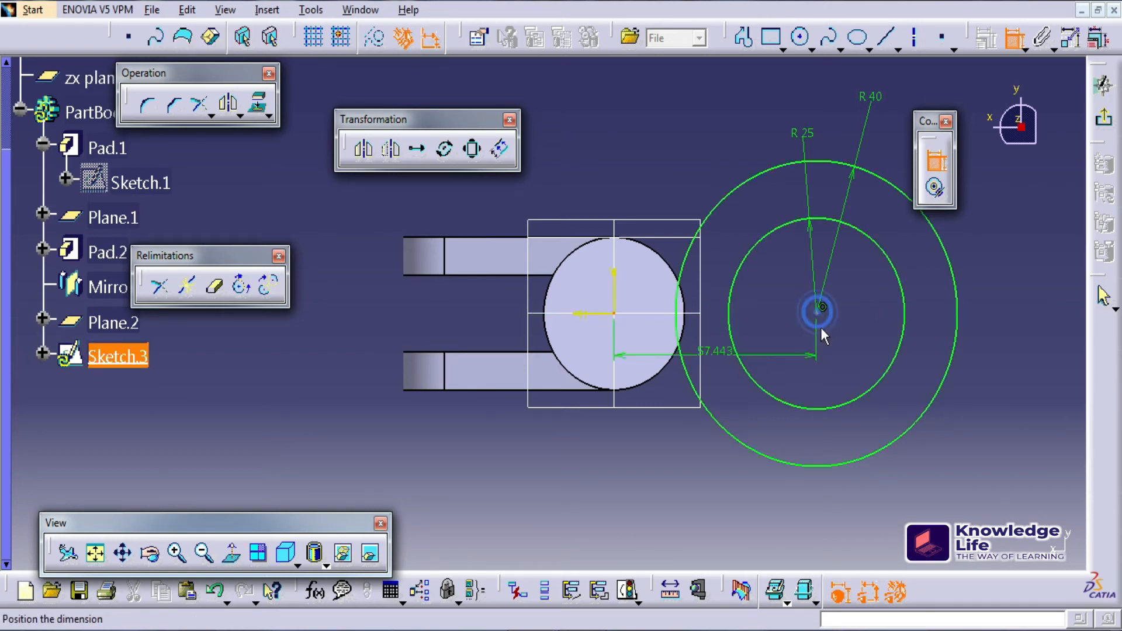
left_click(690, 499)
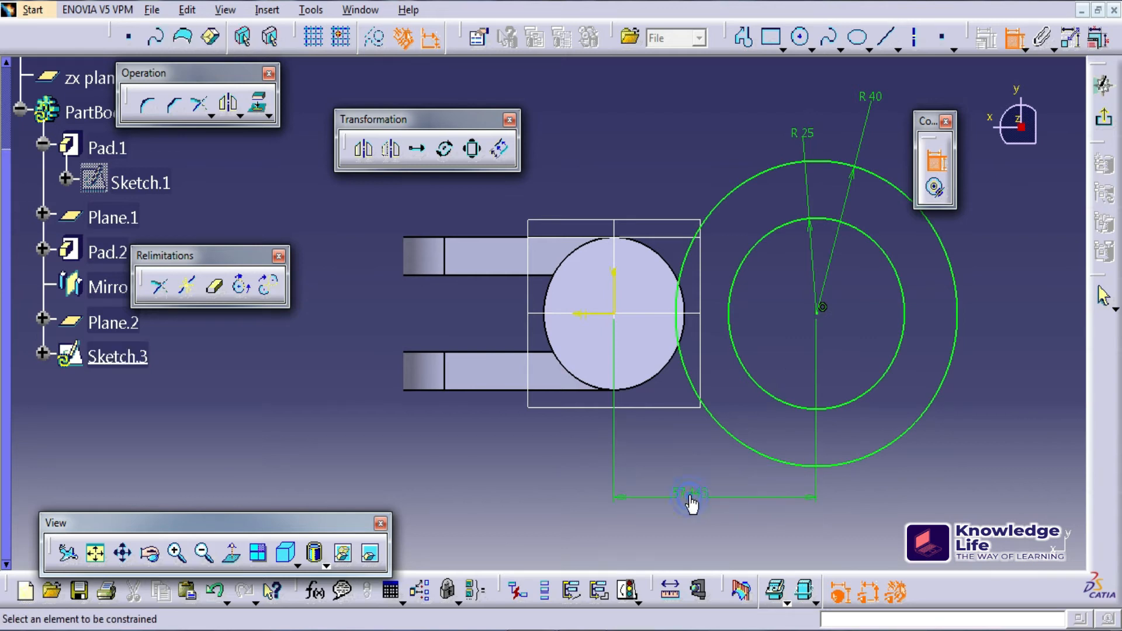
double_click(692, 498)
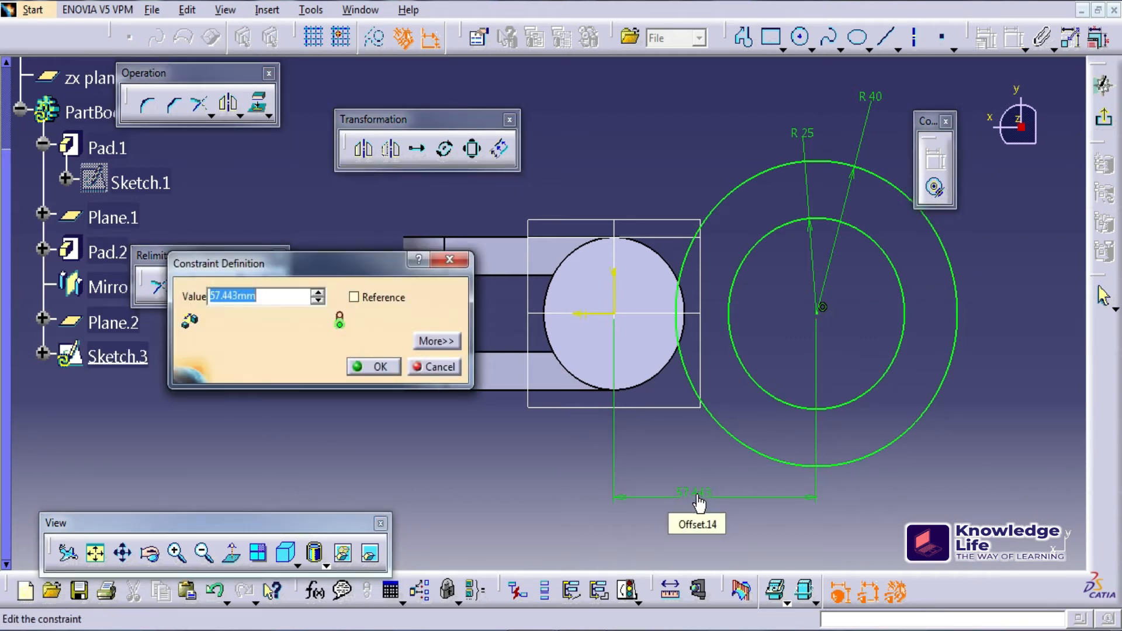
type("80")
key("Return")
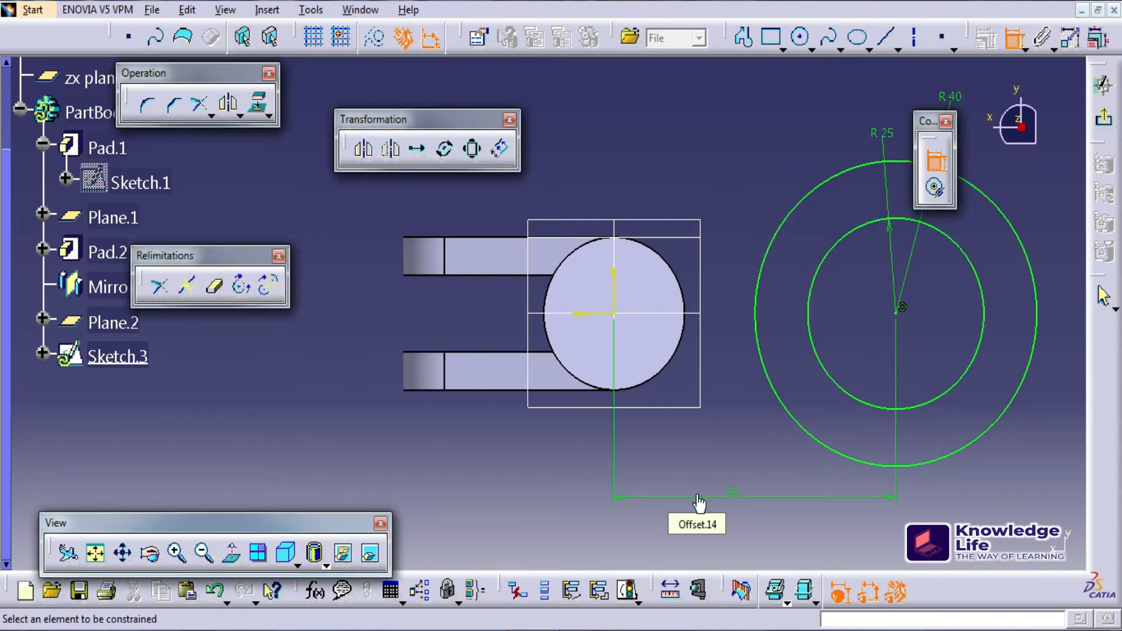
Step: Draw a vertical line with the Profile tool across both circles, from the uppermost to the lowest point of the outer one
left_click(743, 42)
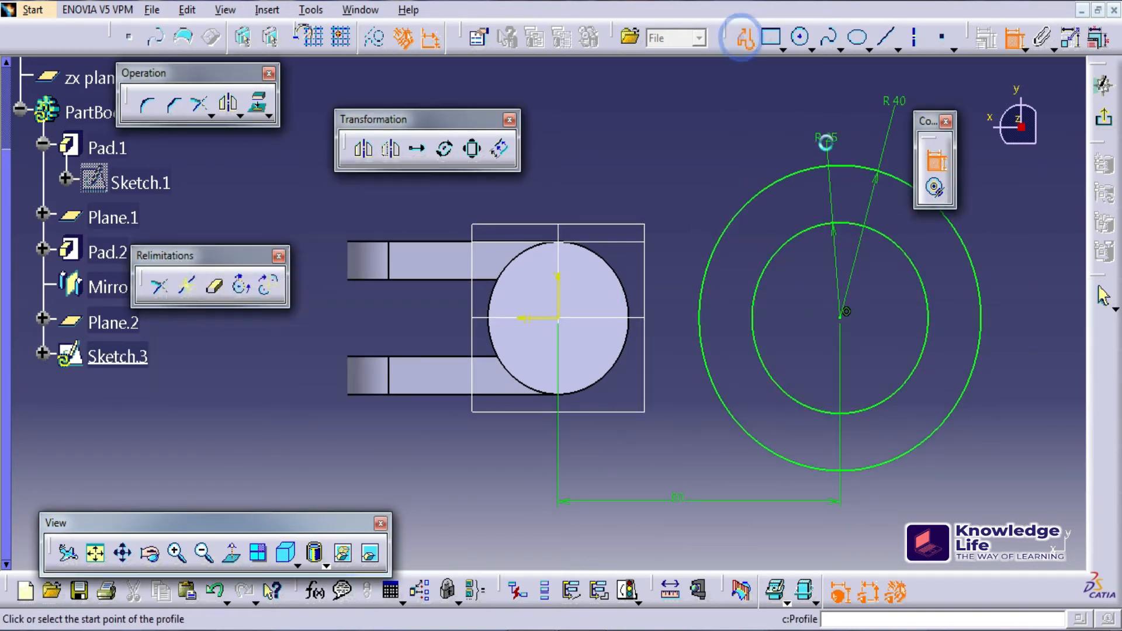
left_click(841, 169)
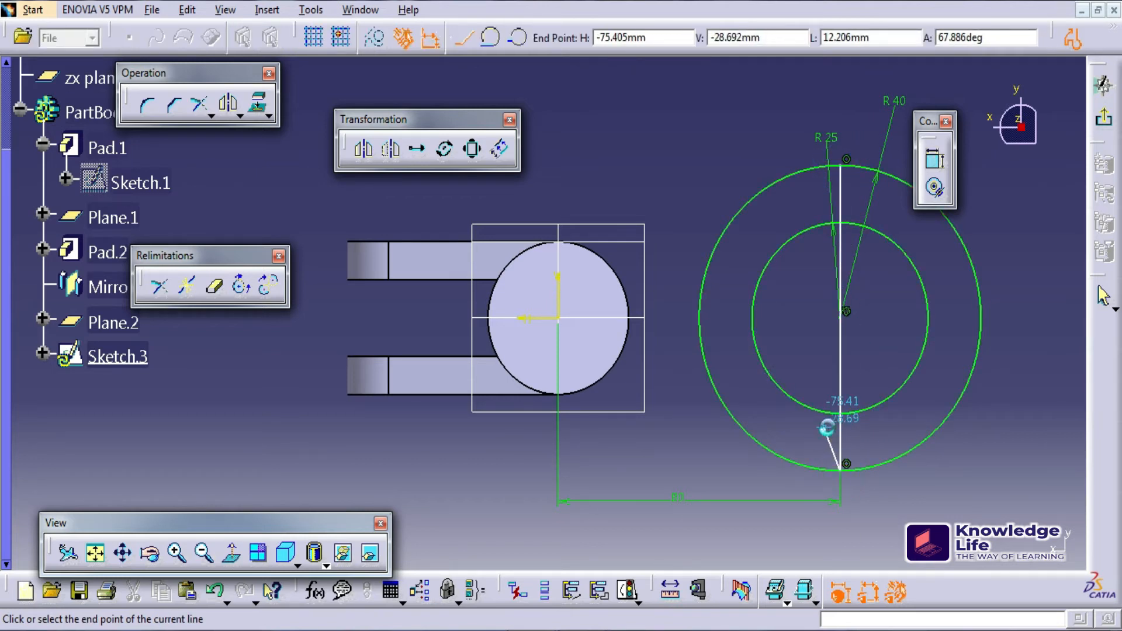
double_click(840, 468)
left_click(872, 331)
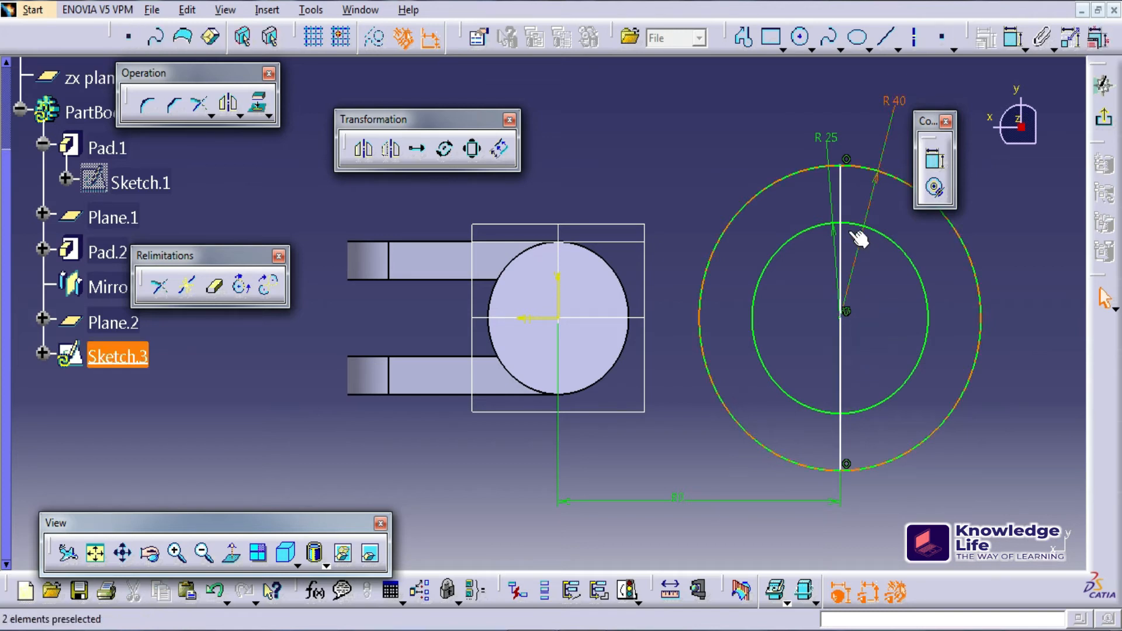
Step: Shift the vertical line off the circles' centre and constrain it coincident with the centre point
left_click_drag(845, 207, 877, 213)
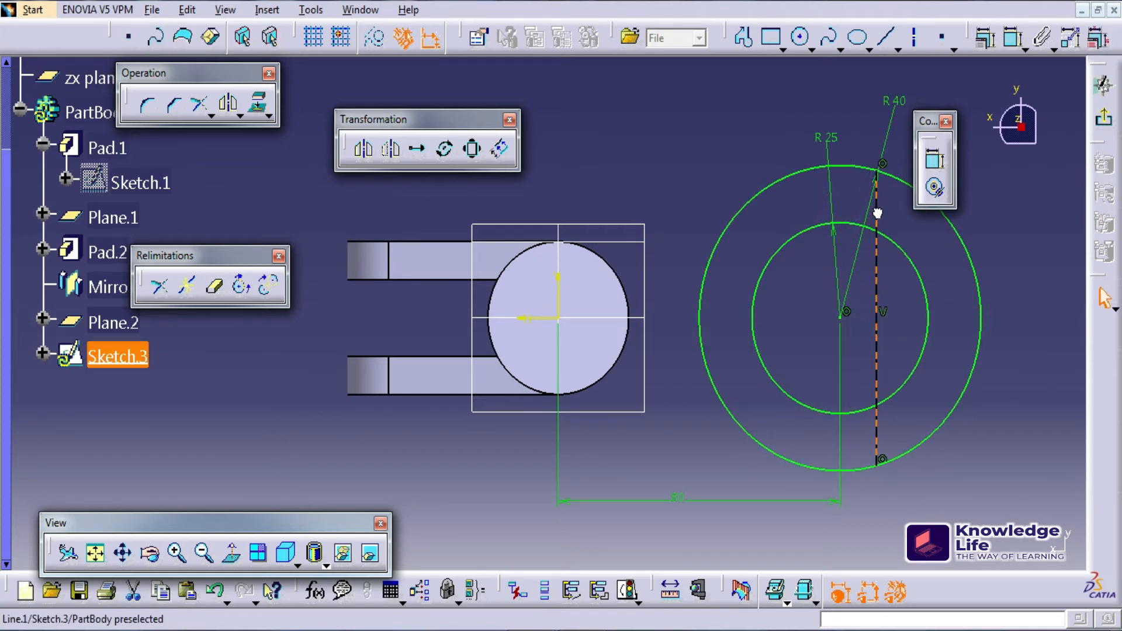
left_click(845, 315)
left_click(877, 339, "ctrl")
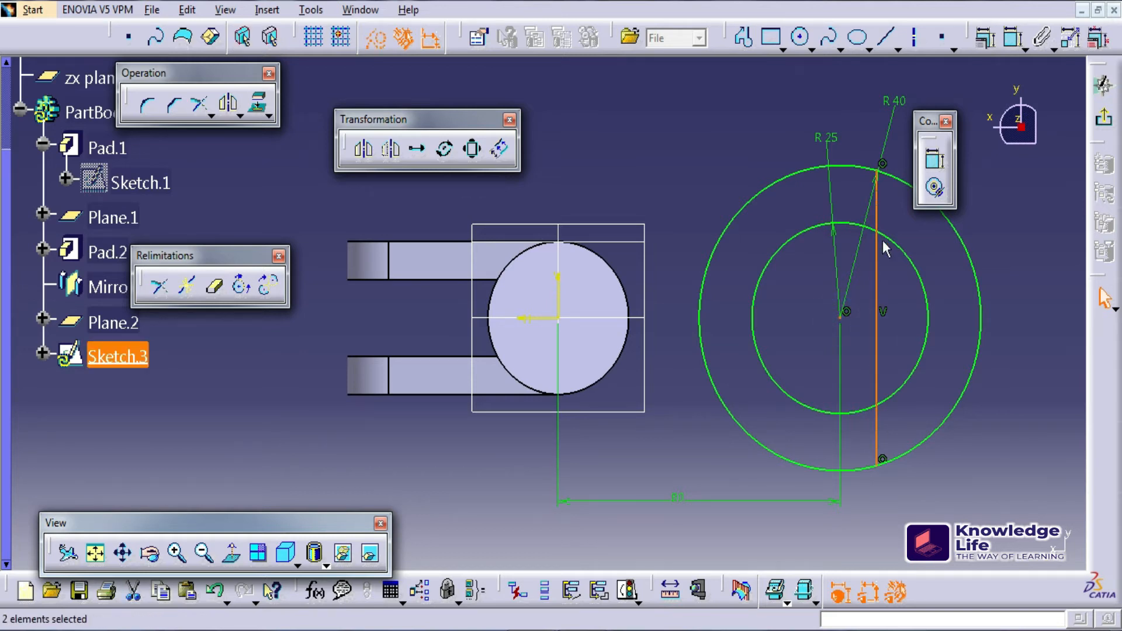
left_click(934, 160)
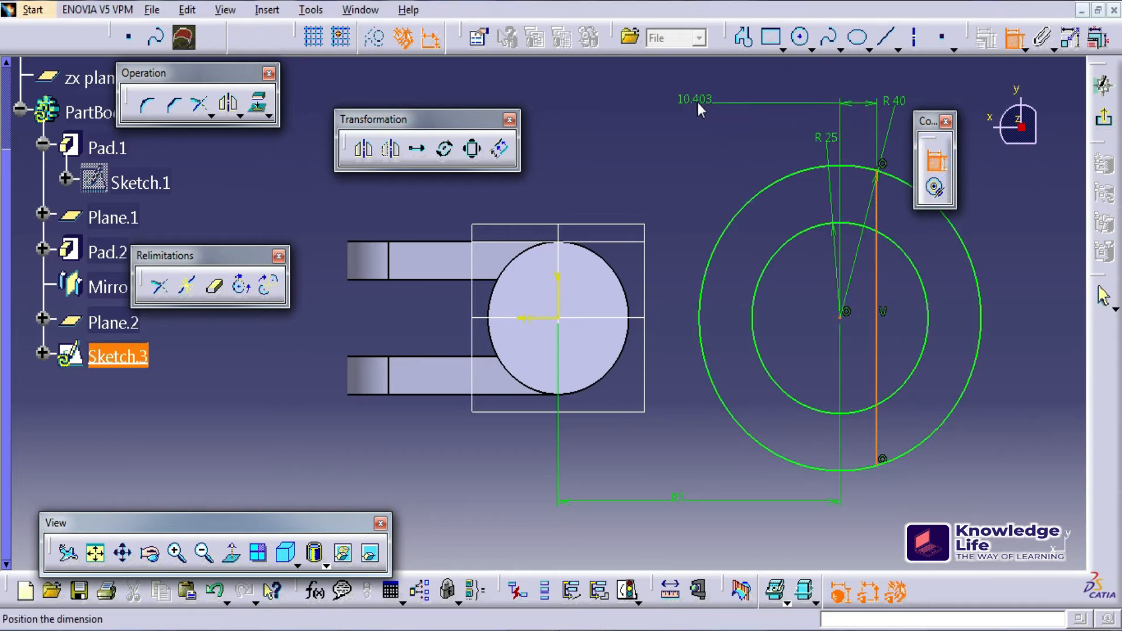
right_click(696, 100)
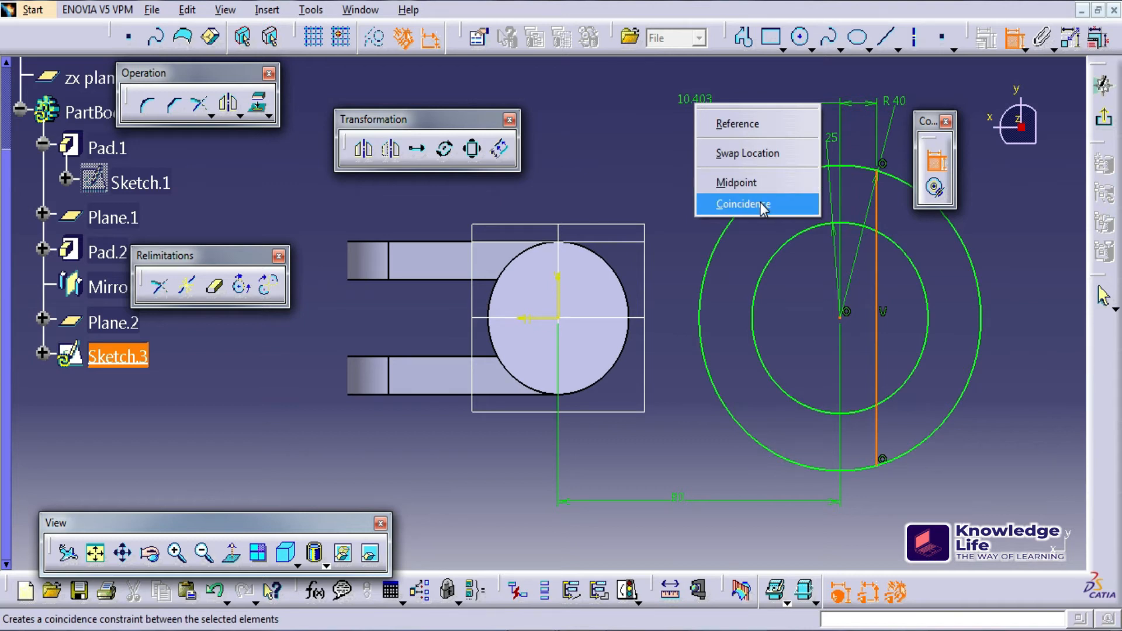
left_click(742, 204)
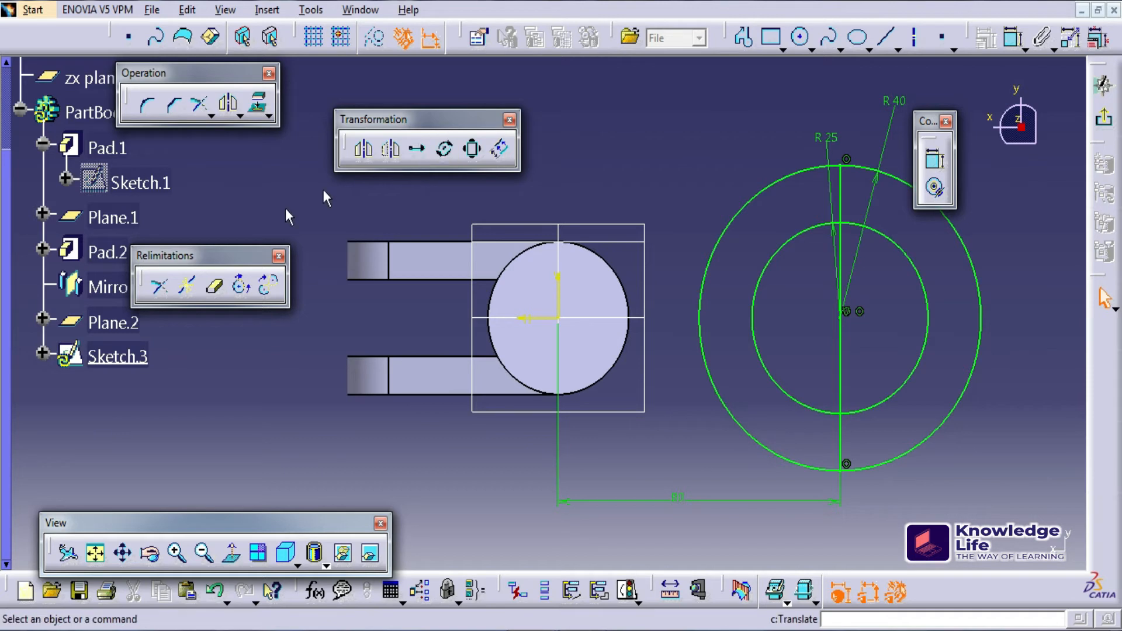
Step: Quick Trim the circle halves facing away from the cylinder and the line segment inside the inner circle, leaving a closed half ring
left_click(217, 287)
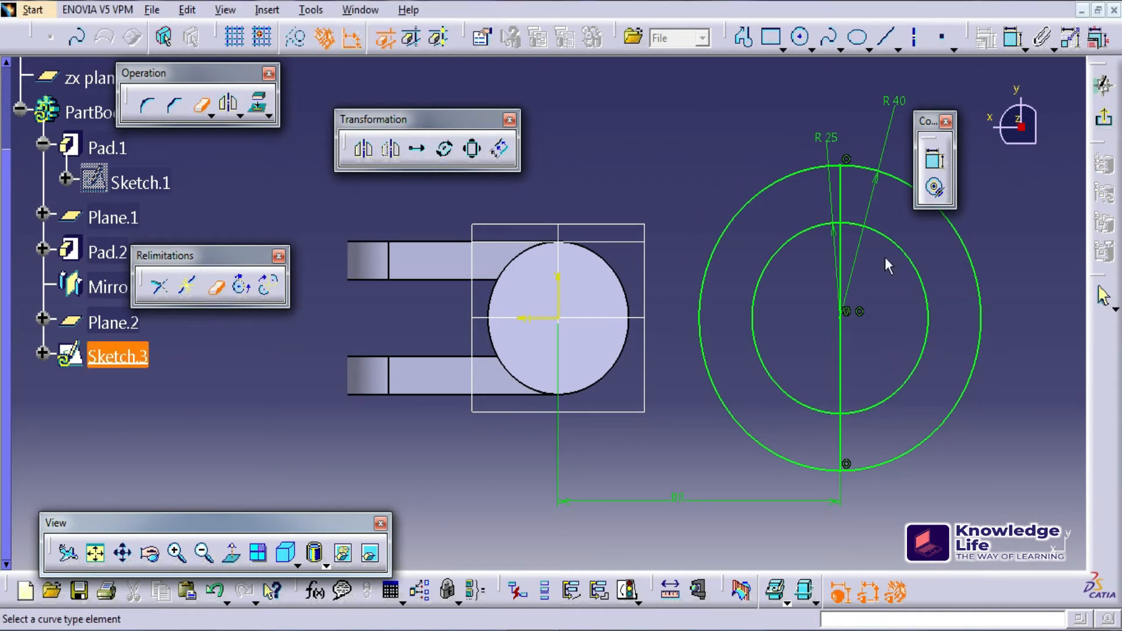
left_click(876, 231)
left_click(884, 187)
left_click(839, 327)
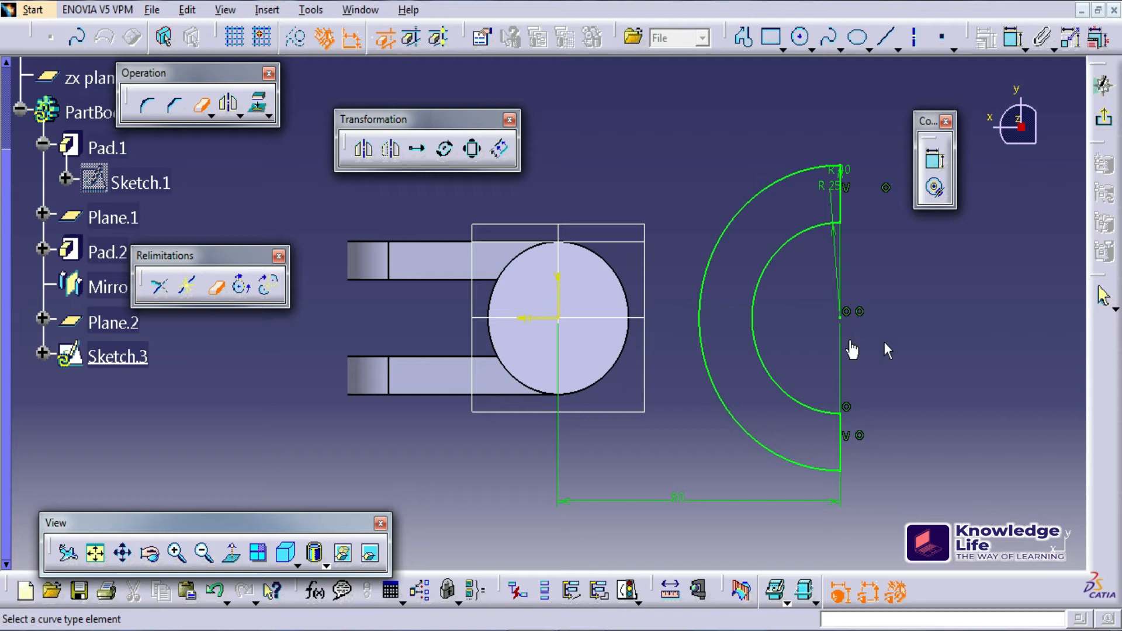
Step: Exit the sketch and pad the half-ring profile with a length of 7.5 mm and mirrored extent
left_click(1103, 117)
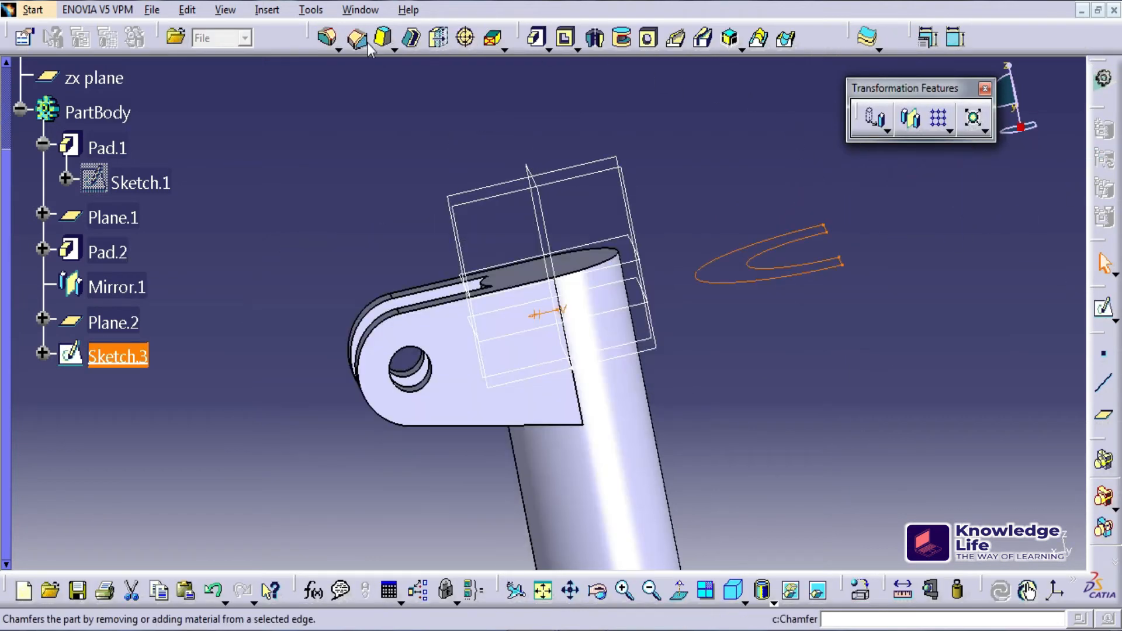
left_click(538, 40)
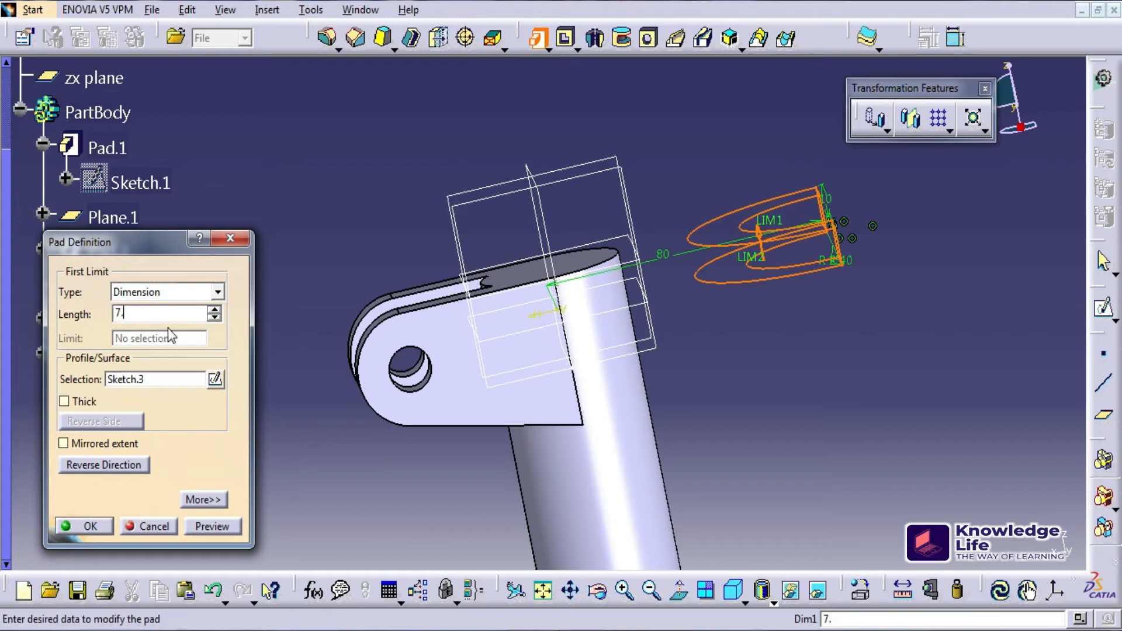
left_click(288, 297)
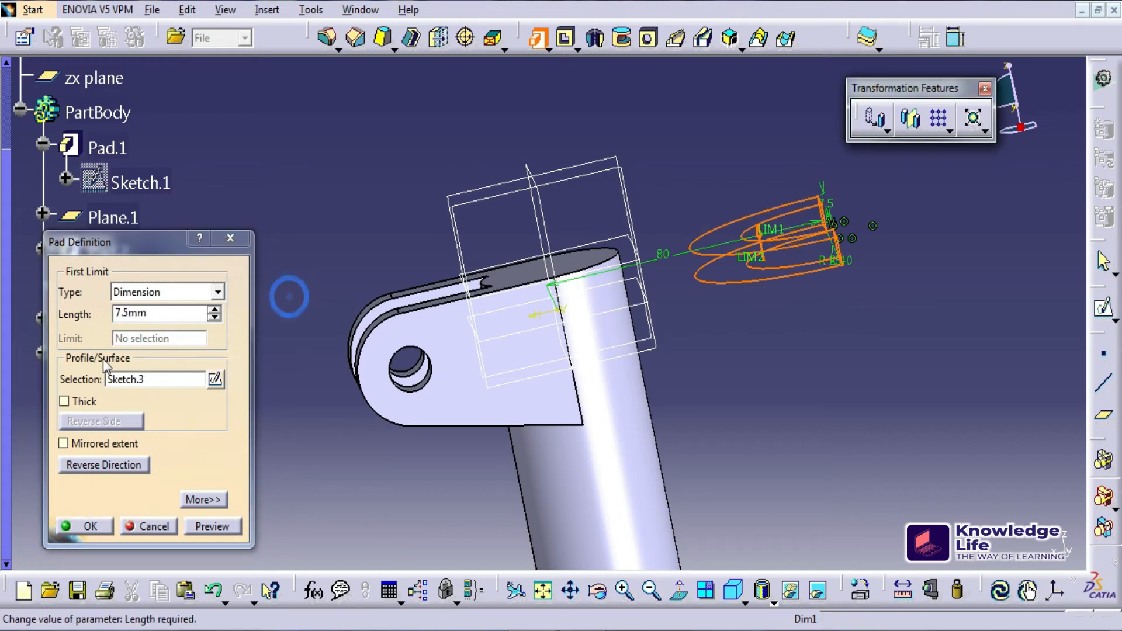
left_click(63, 444)
left_click(85, 525)
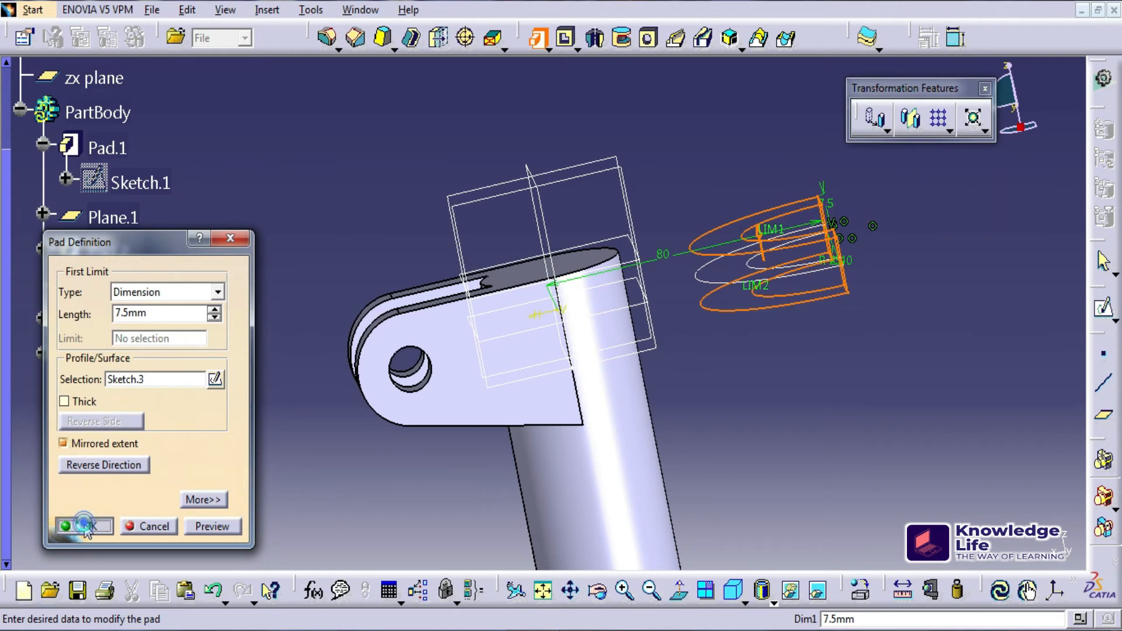
Step: Start another sketch on the same offset plane used for the half ring and flip the view to the opposite side
left_click(642, 309)
left_click(1103, 310)
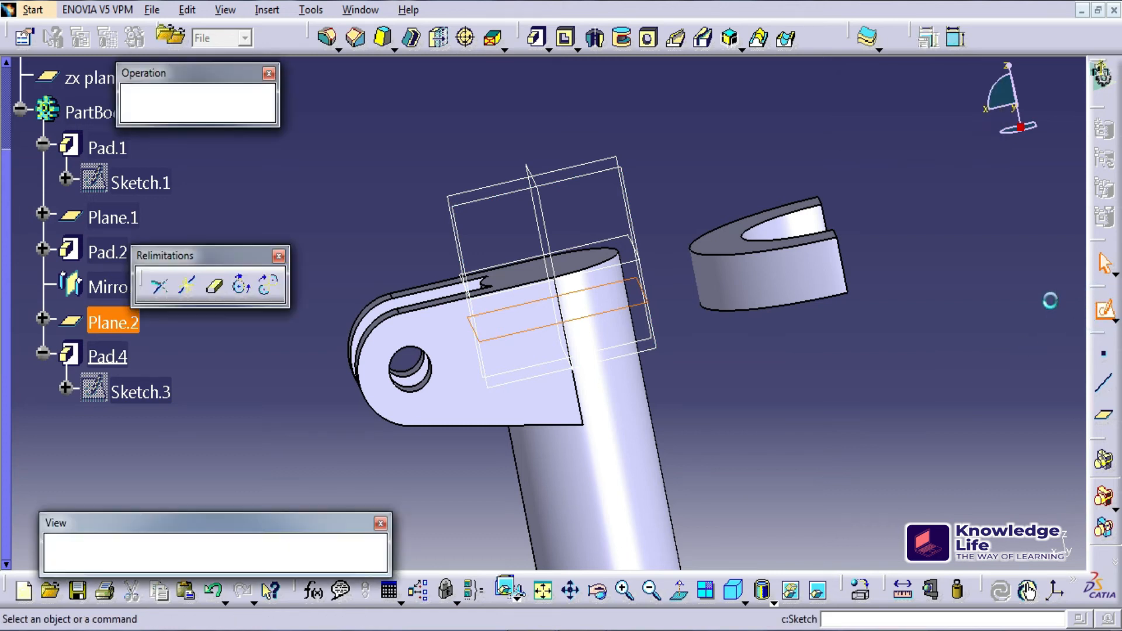
left_click(231, 552)
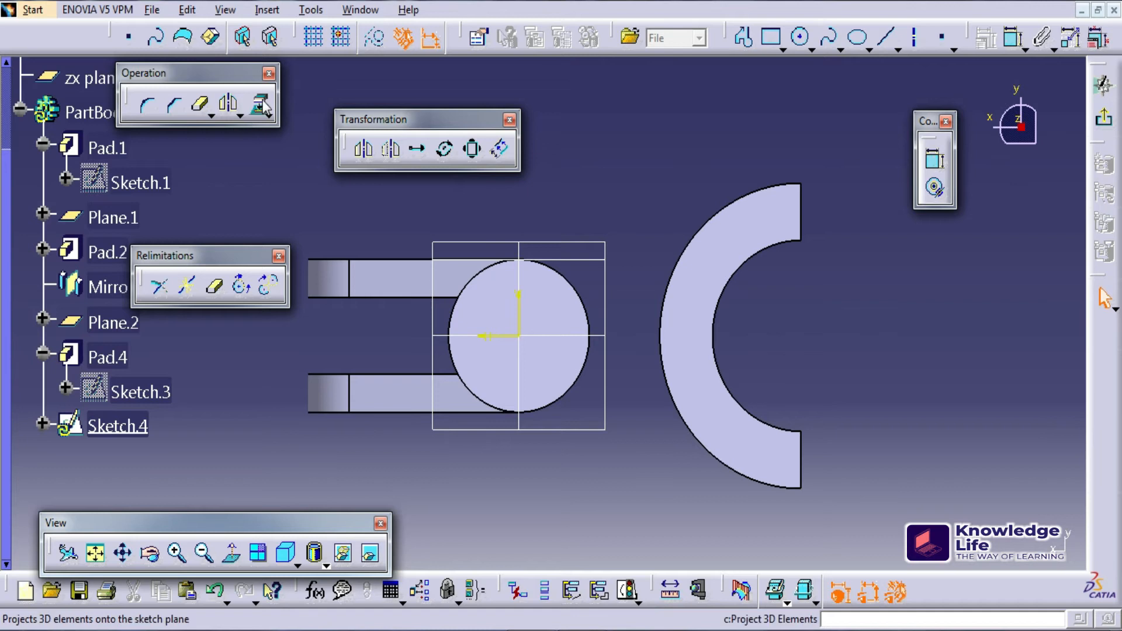
Step: Project the cylinder's circular edge and the half ring's outer arc onto the sketch plane
left_click(261, 109)
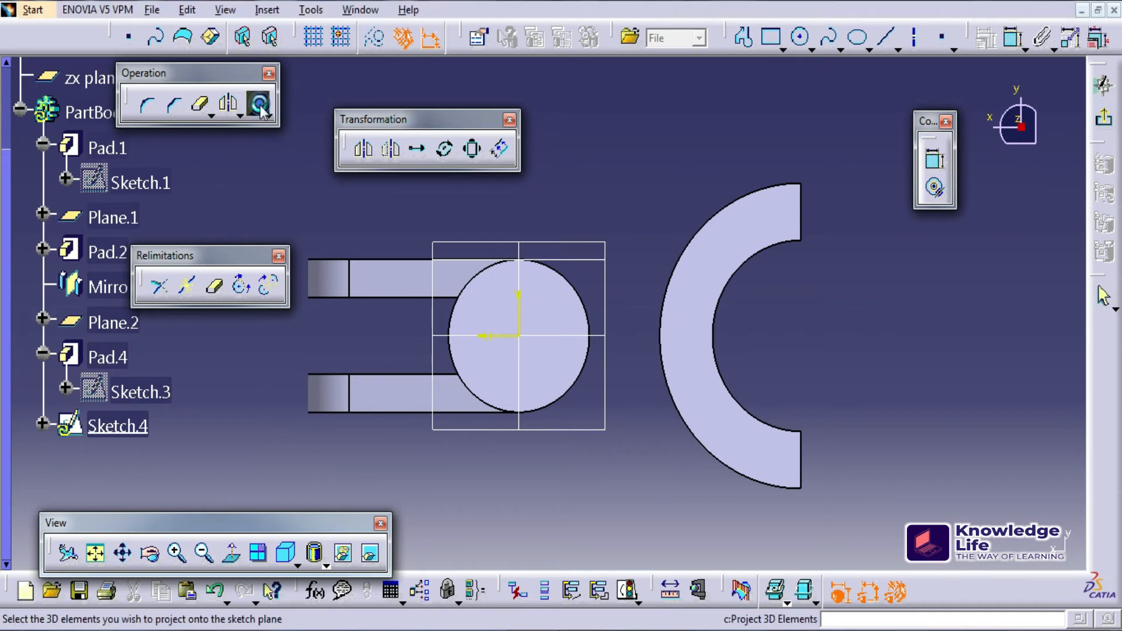
left_click(585, 294)
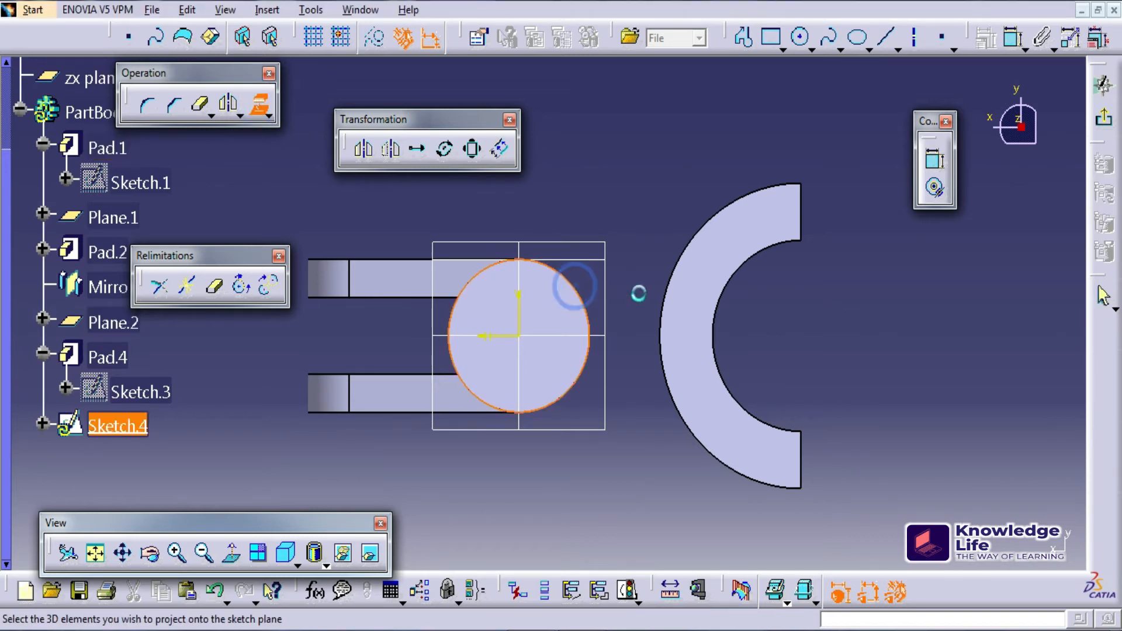
left_click(662, 292)
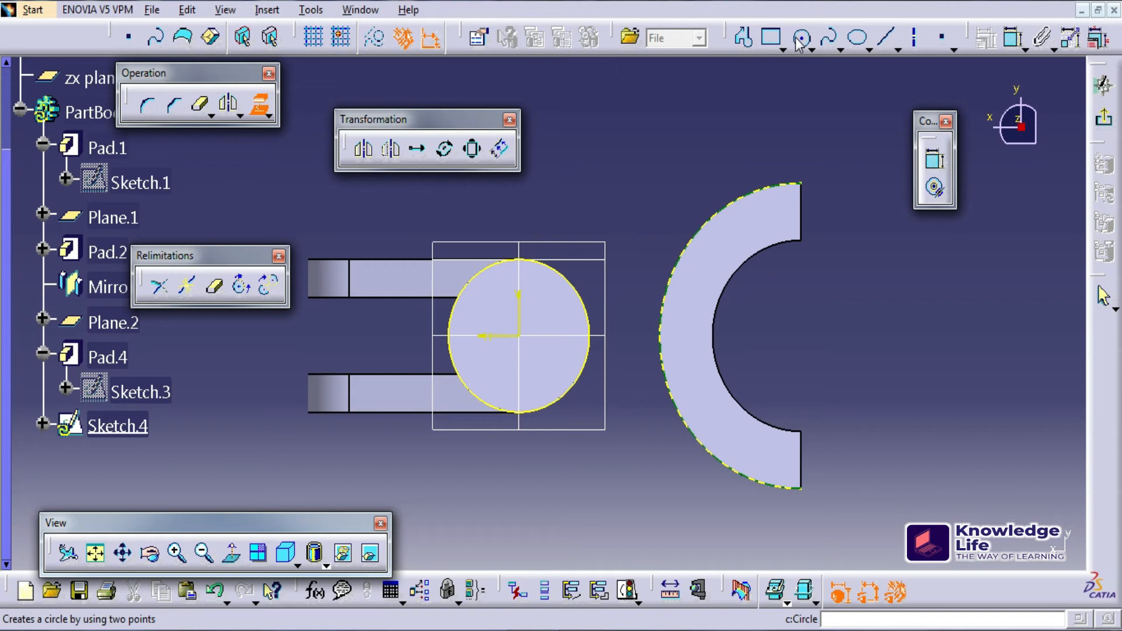
Step: Draw two horizontal lines from the upper and lower extremes of the projected circle to the half ring's projected outer arc
left_click(744, 38)
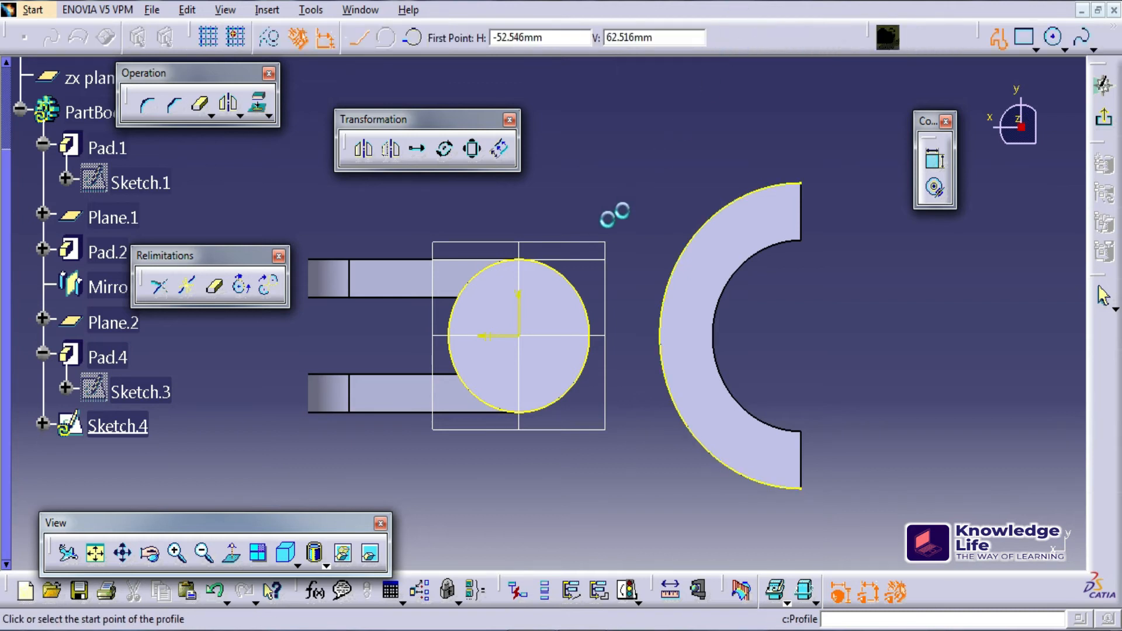
left_click(520, 260)
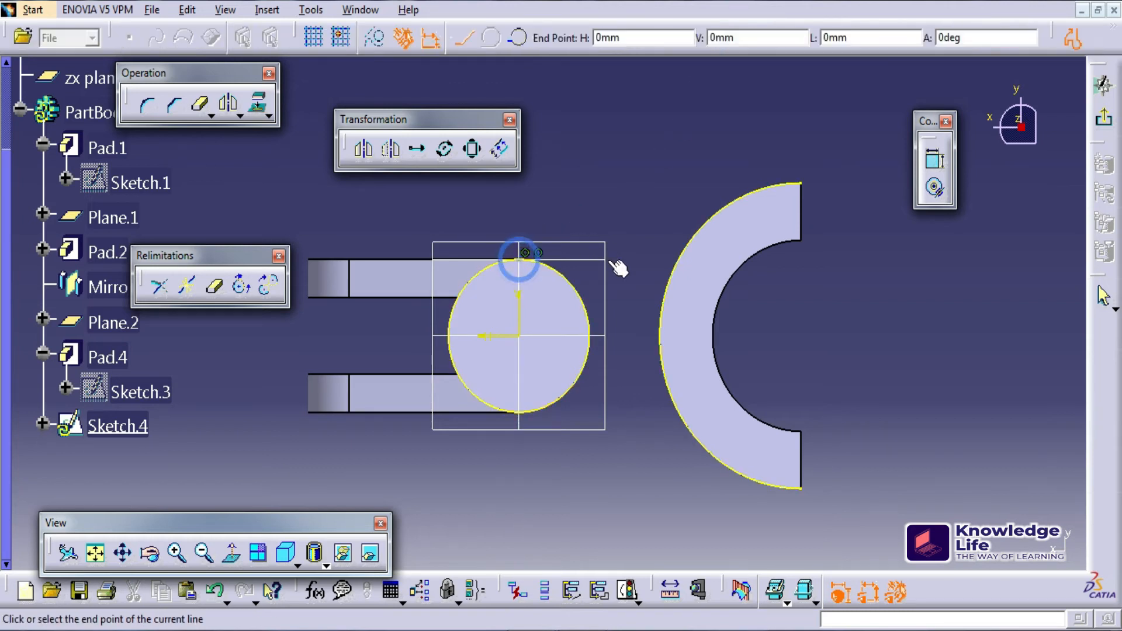
double_click(681, 257)
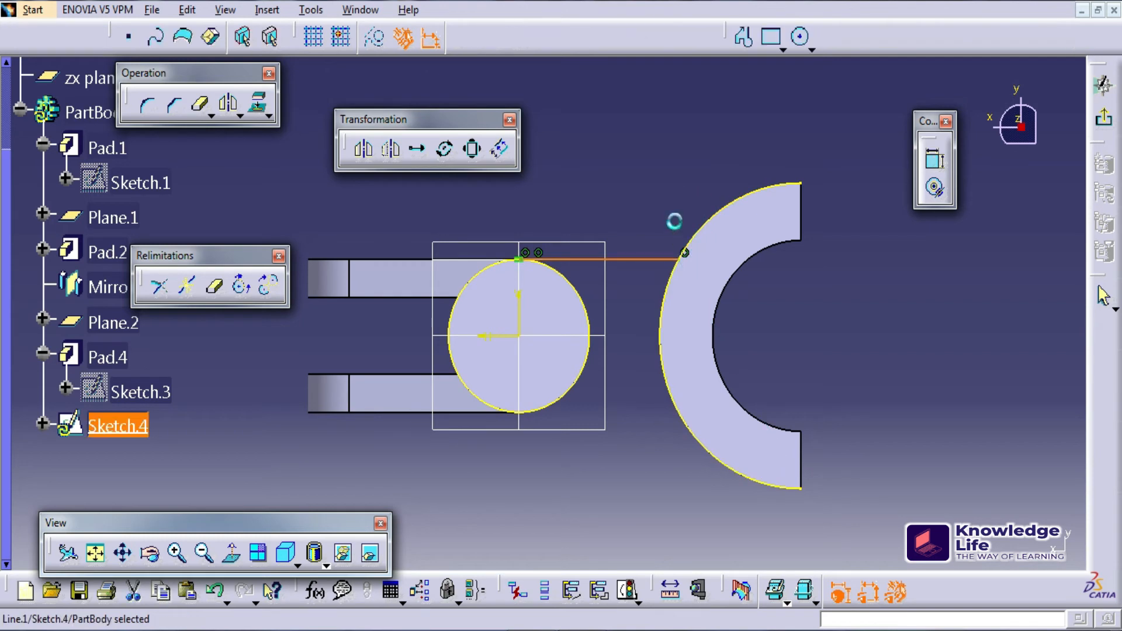
left_click(654, 215)
left_click(743, 37)
left_click(520, 412)
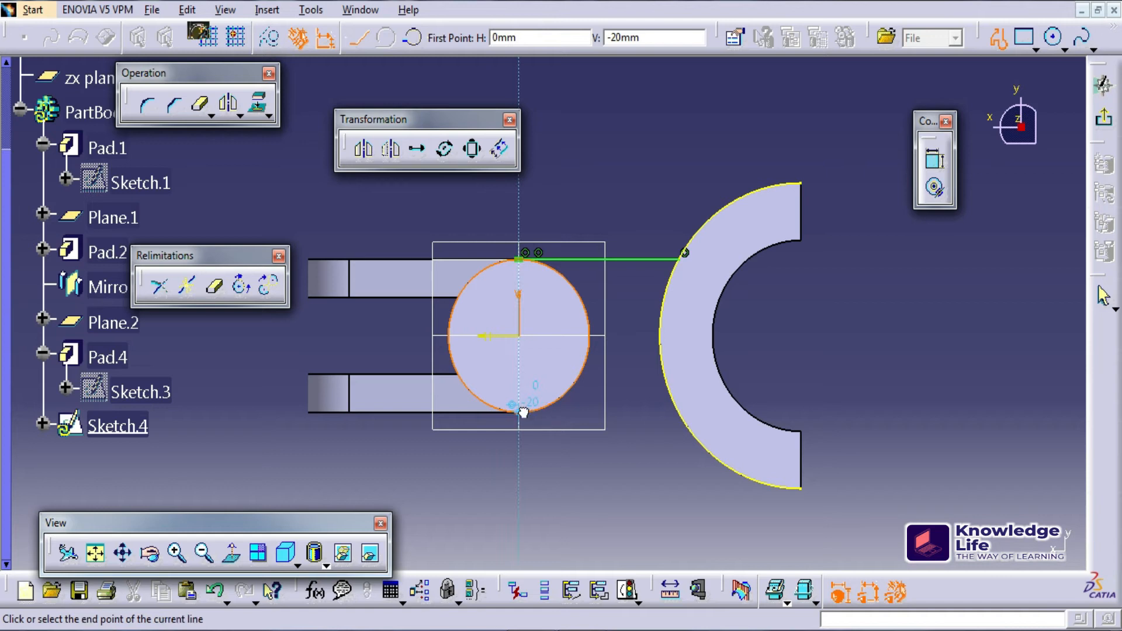
double_click(680, 407)
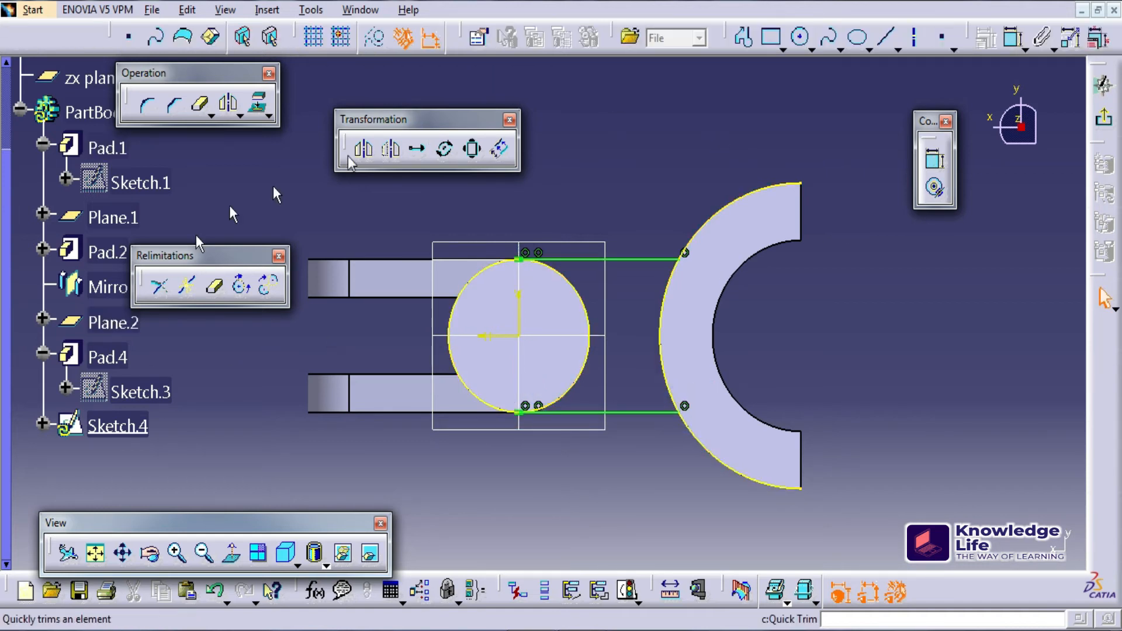
Step: Quick Trim the circle half facing the fork arms and the arc portions beyond the two lines, leaving a closed profile
left_click(216, 288)
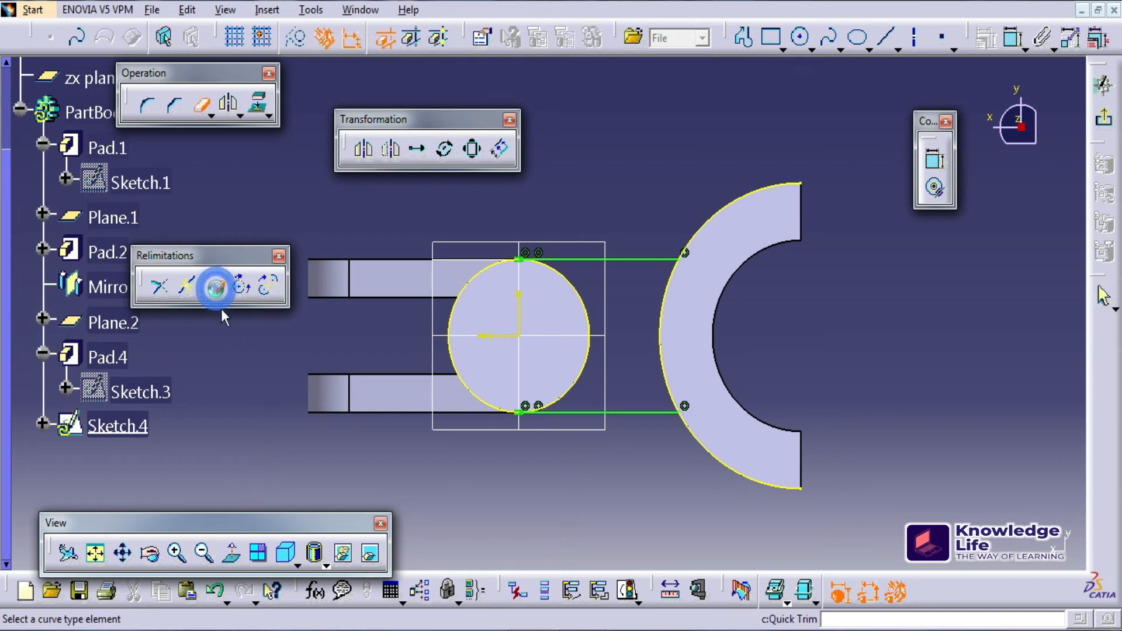
left_click(458, 322)
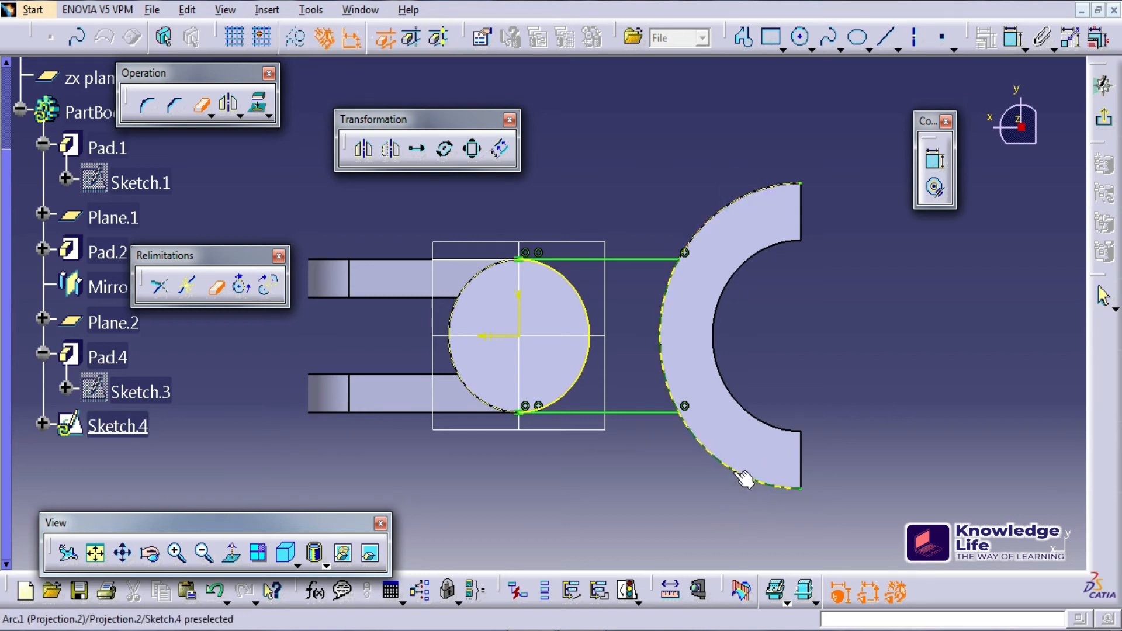
mouse_move(601, 493)
middle_mouse_down()
mouse_move(593, 316)
mouse_move(938, 386)
mouse_move(1023, 263)
middle_mouse_up()
Step: Exit the sketch and pad the connecting profile with a length of 5.5 mm and mirrored extent
left_click(1105, 123)
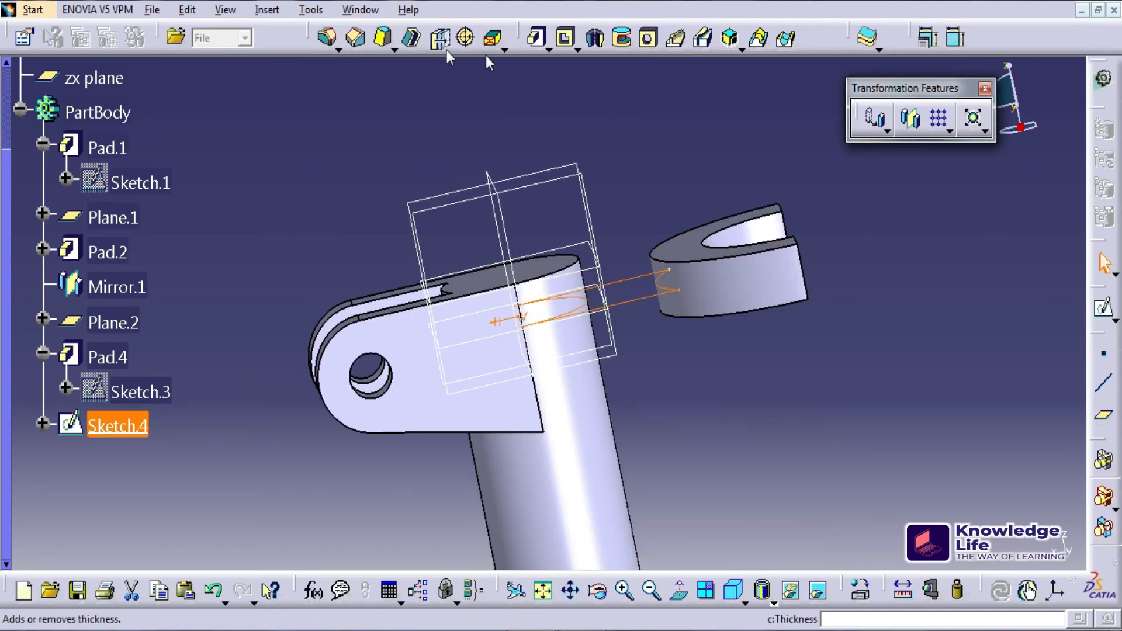
left_click(535, 38)
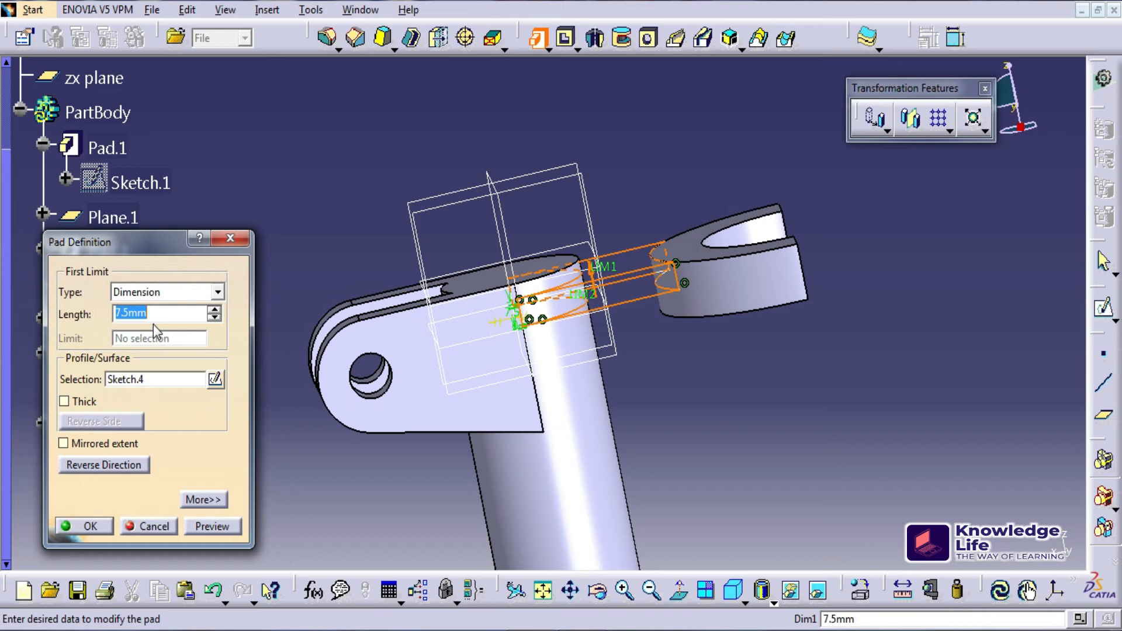
left_click(63, 444)
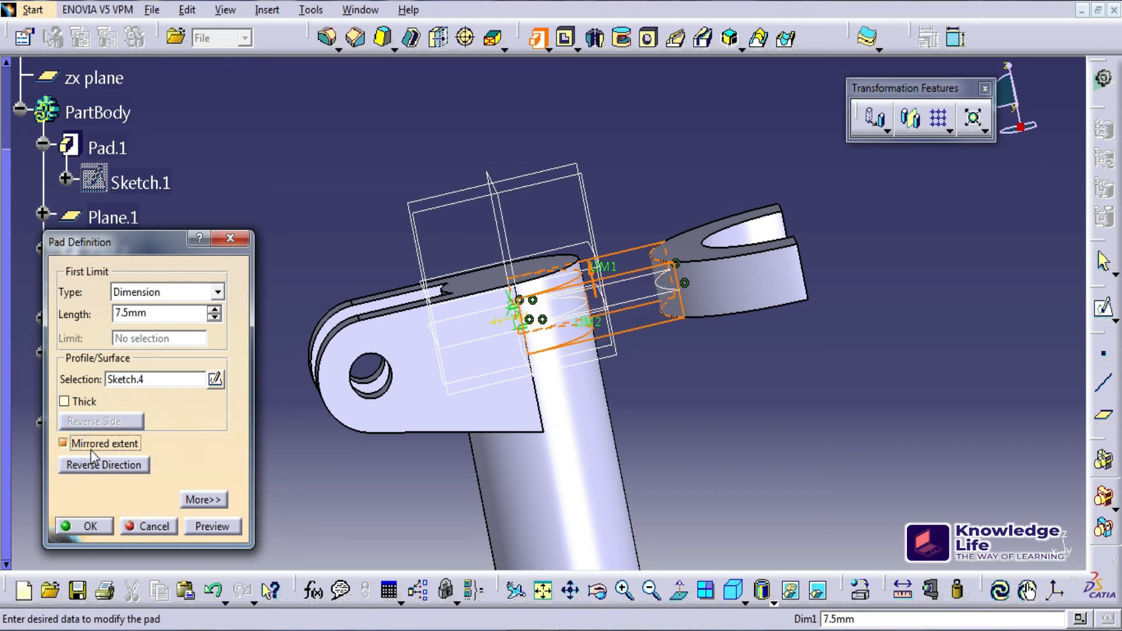
double_click(158, 312)
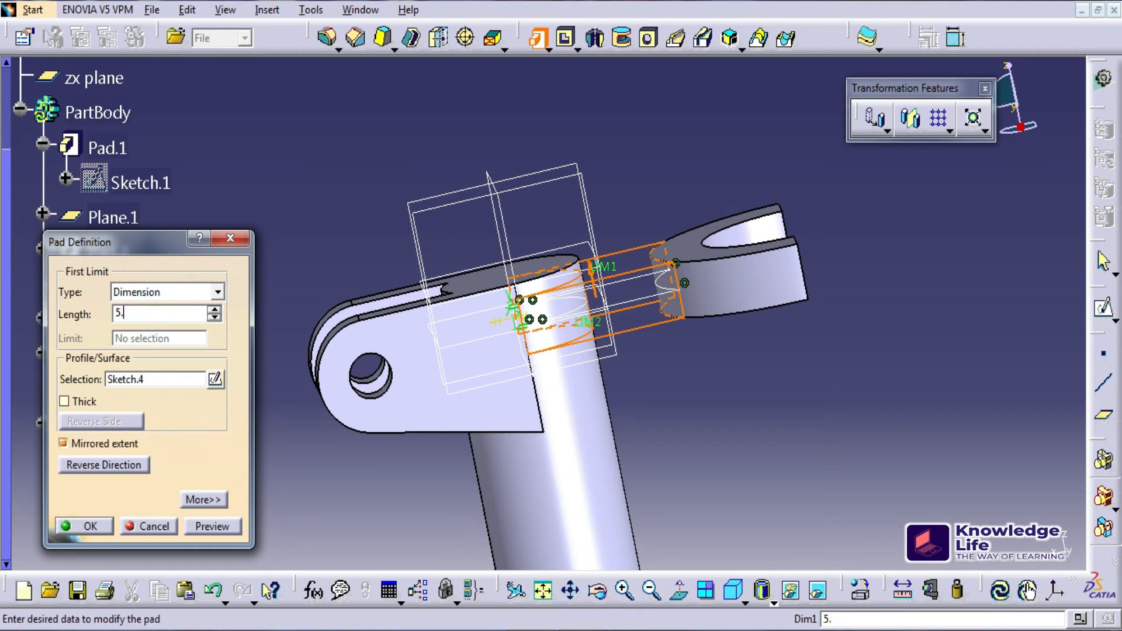
key("Return")
left_click(84, 528)
Step: Start a sketch on the cylinder's top face and draw a circle about 22 mm in diameter centred on the origin
middle_click_drag(546, 430, 528, 187)
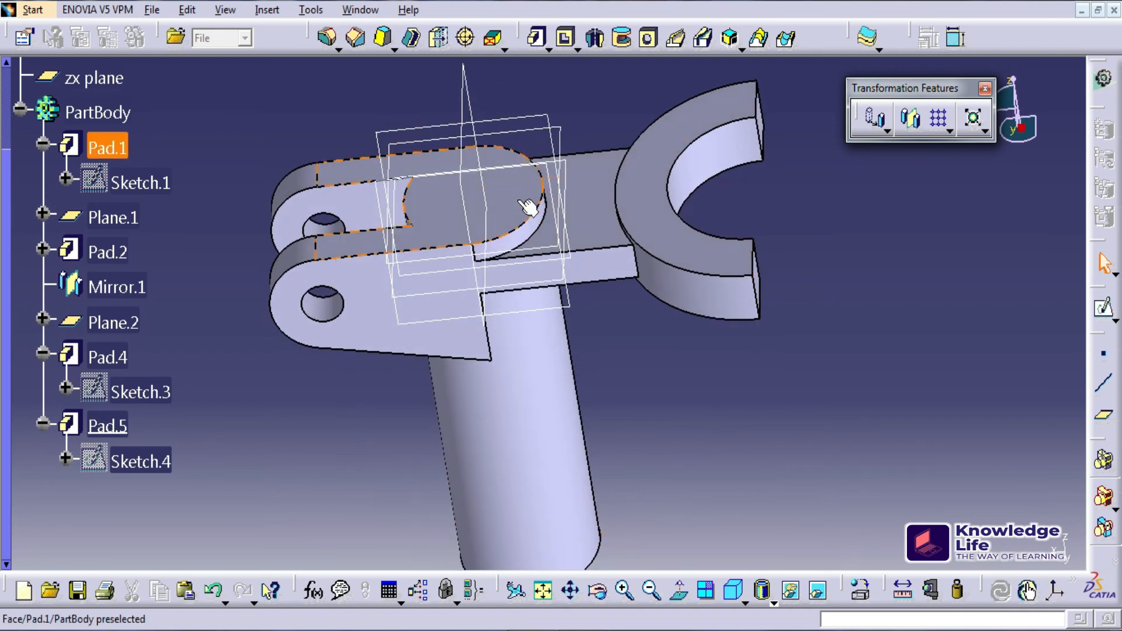
left_click(507, 198)
left_click(1103, 307)
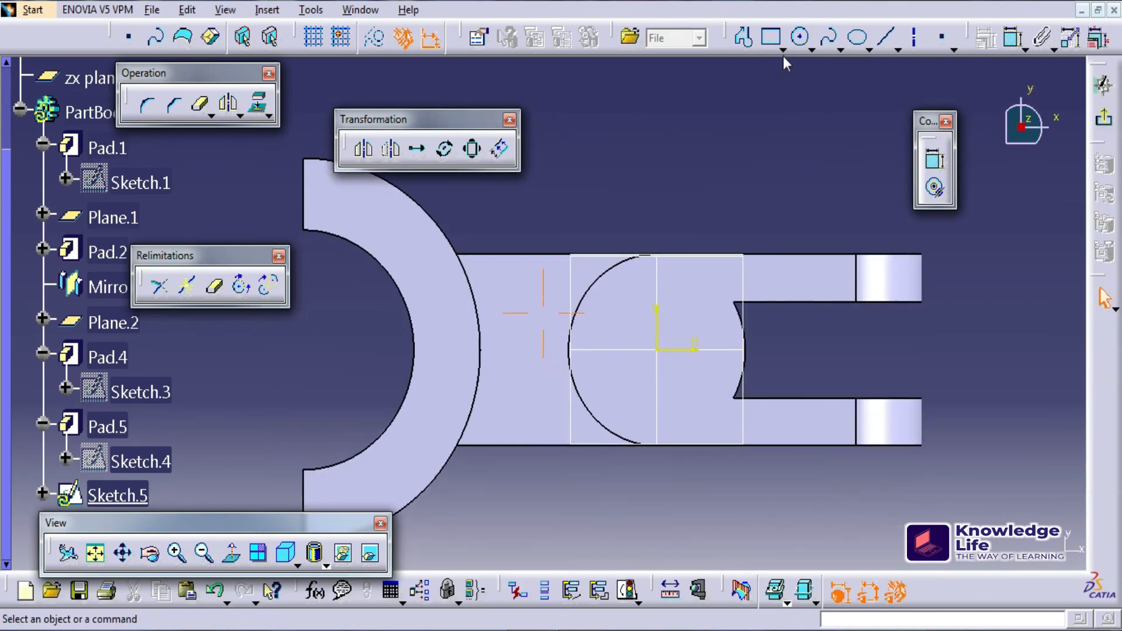
left_click(801, 40)
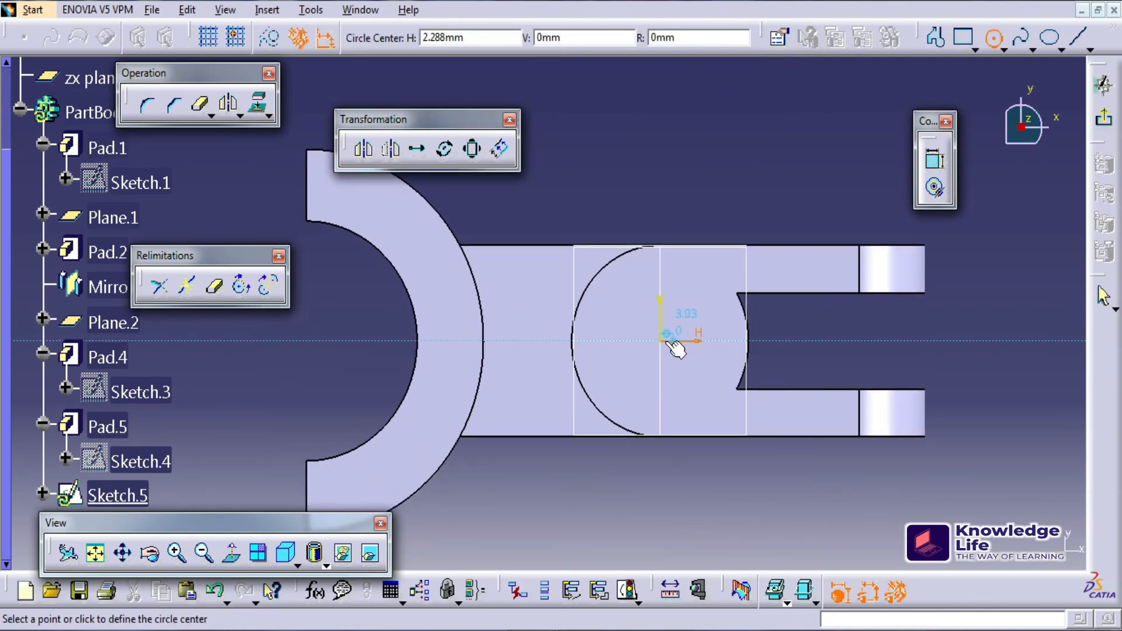
left_click(637, 299)
Step: Dimension the circle, switch the constraint from radius to diameter and set it to 30 mm
left_click(933, 158)
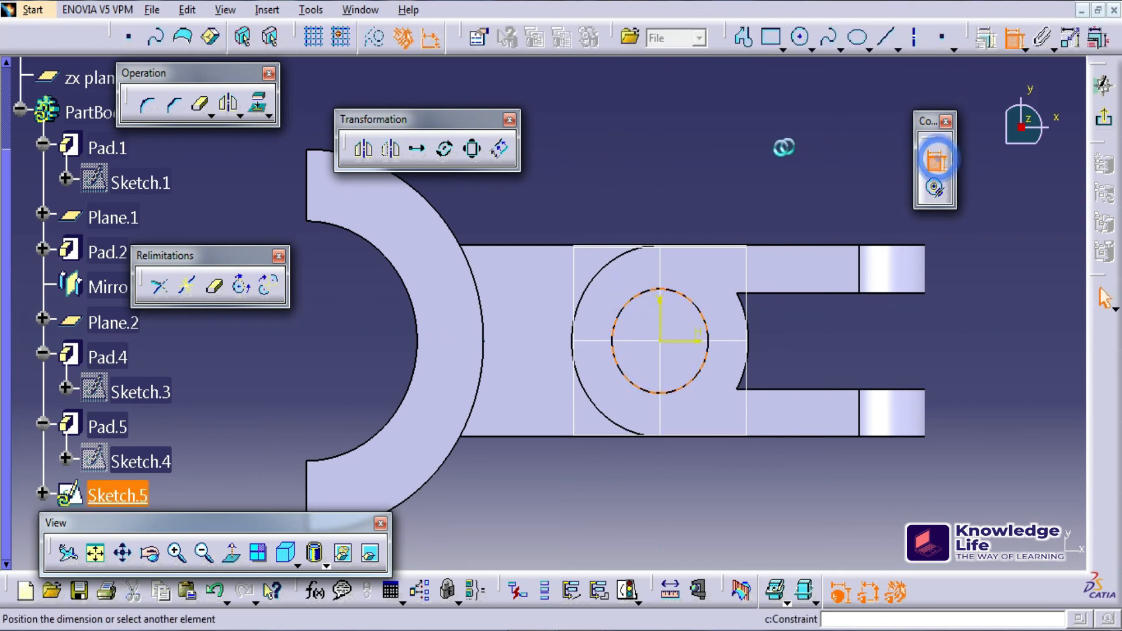
left_click(738, 180)
double_click(738, 179)
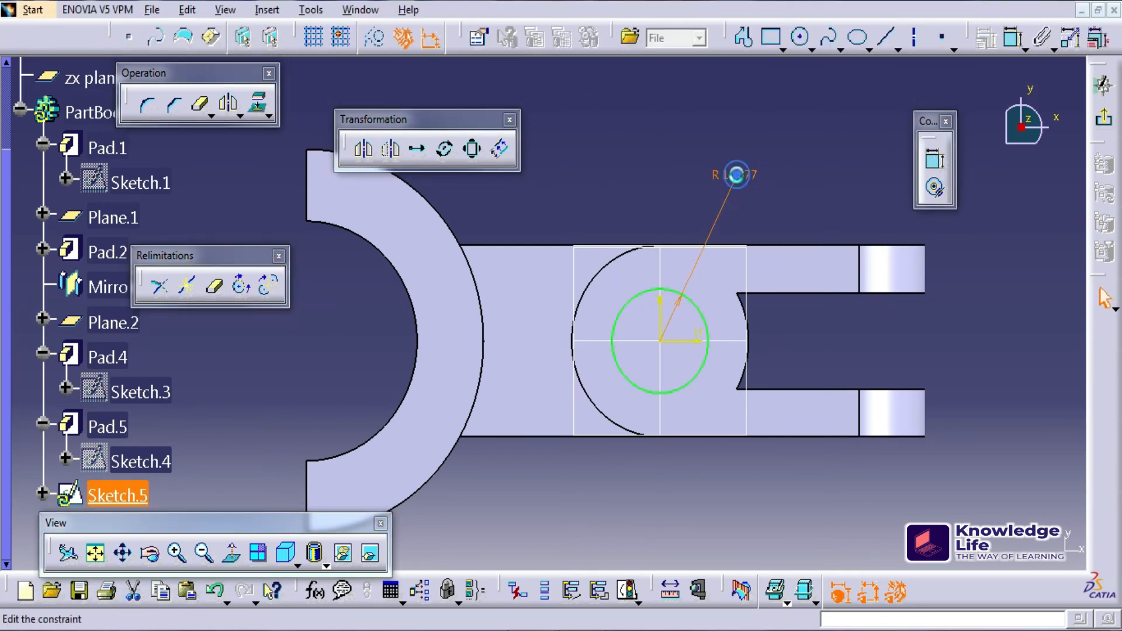
left_click(327, 340)
left_click(305, 371)
double_click(287, 295)
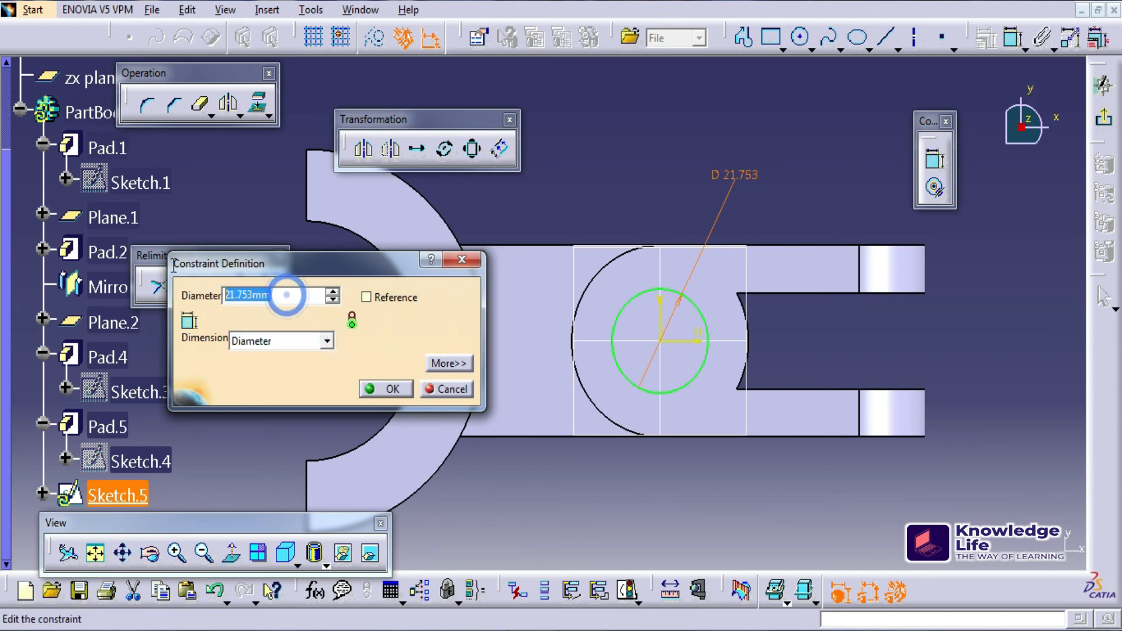
left_click(385, 389)
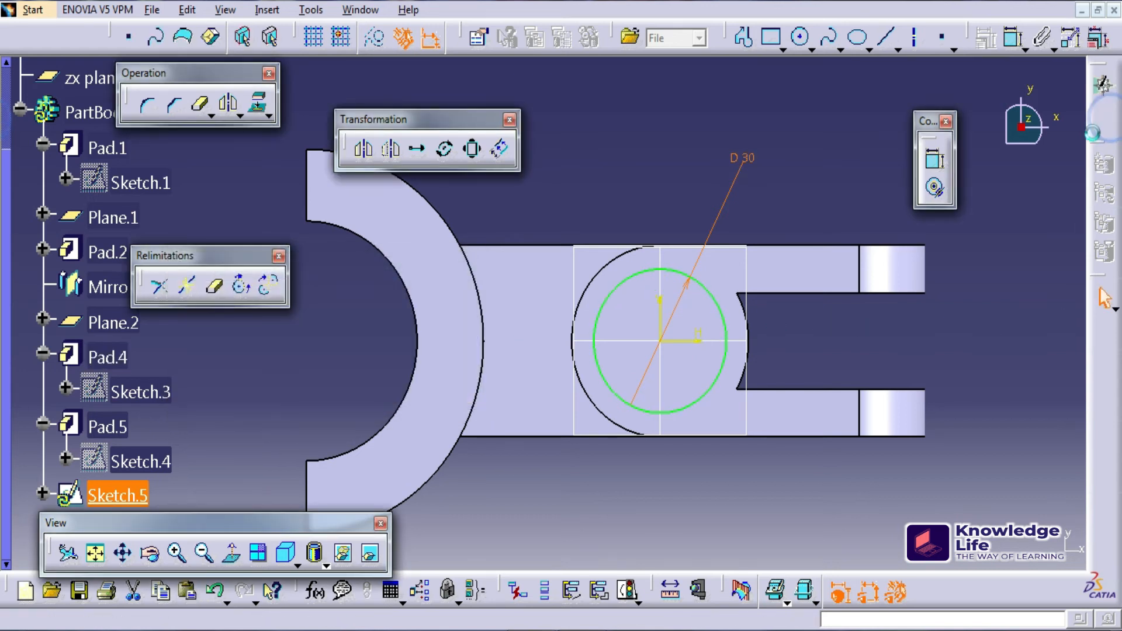
Step: Exit the sketch and cut the 30 mm circle through the cylinder with a Pocket of type Up to next
left_click(1104, 83)
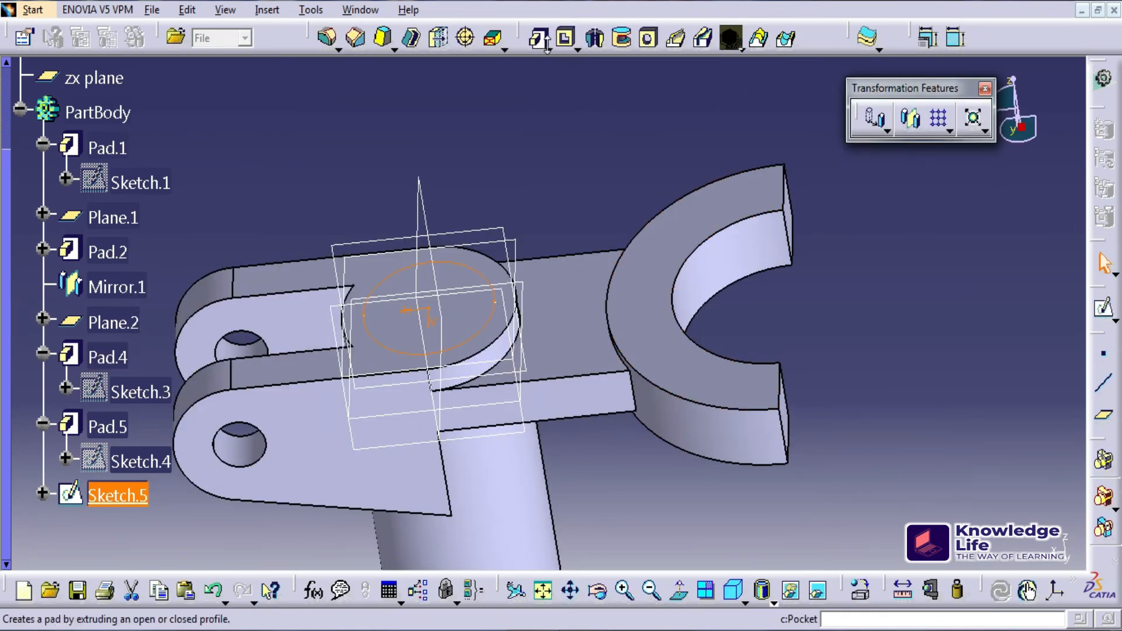
left_click(566, 38)
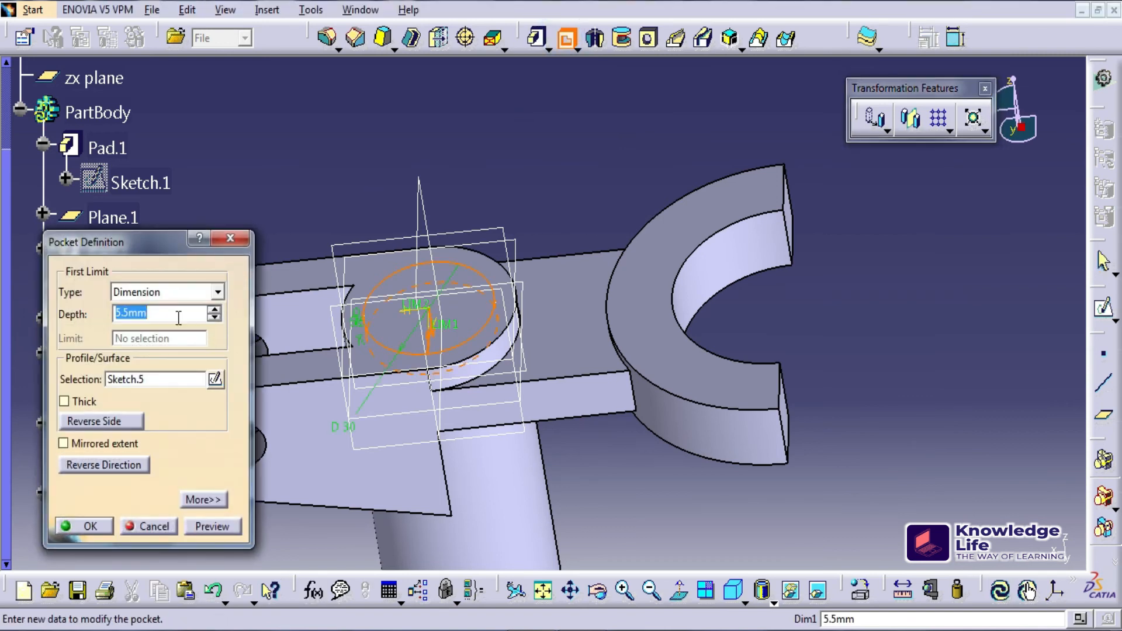
left_click(169, 293)
left_click(161, 321)
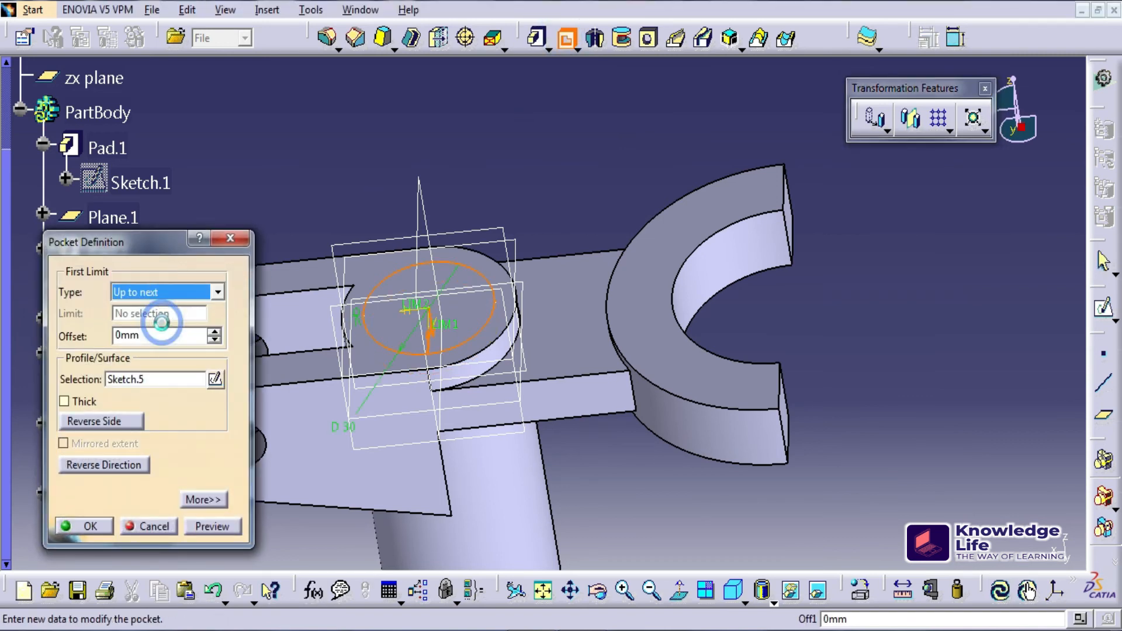
left_click(85, 526)
Step: Hide all planes in the part
middle_click_drag(596, 218, 628, 273)
middle_click_drag(764, 328, 751, 296)
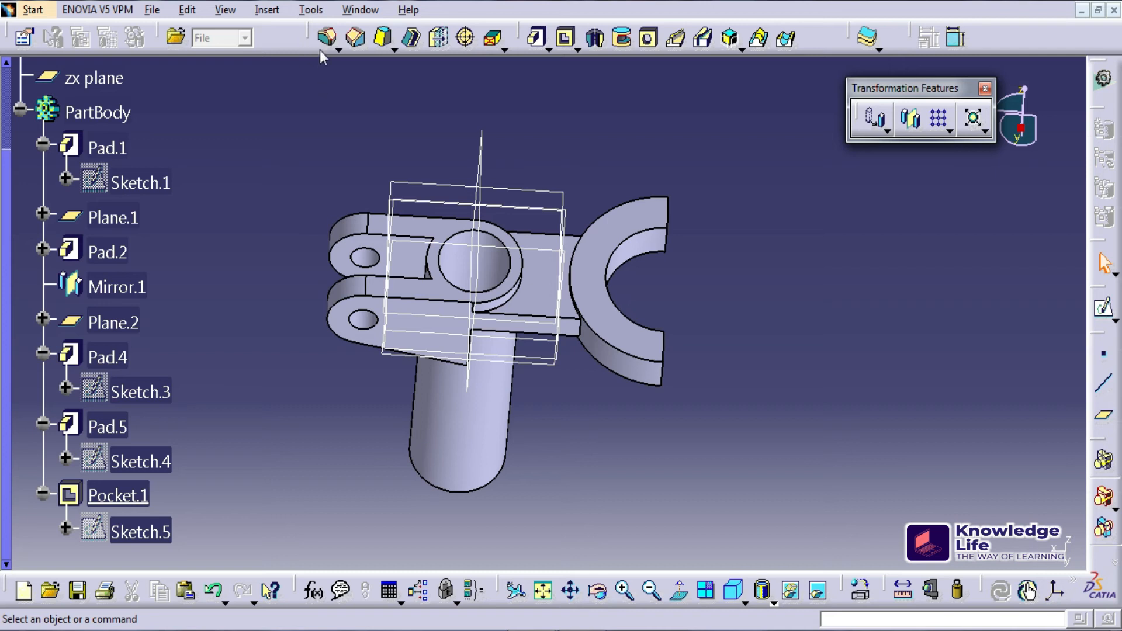
left_click(311, 10)
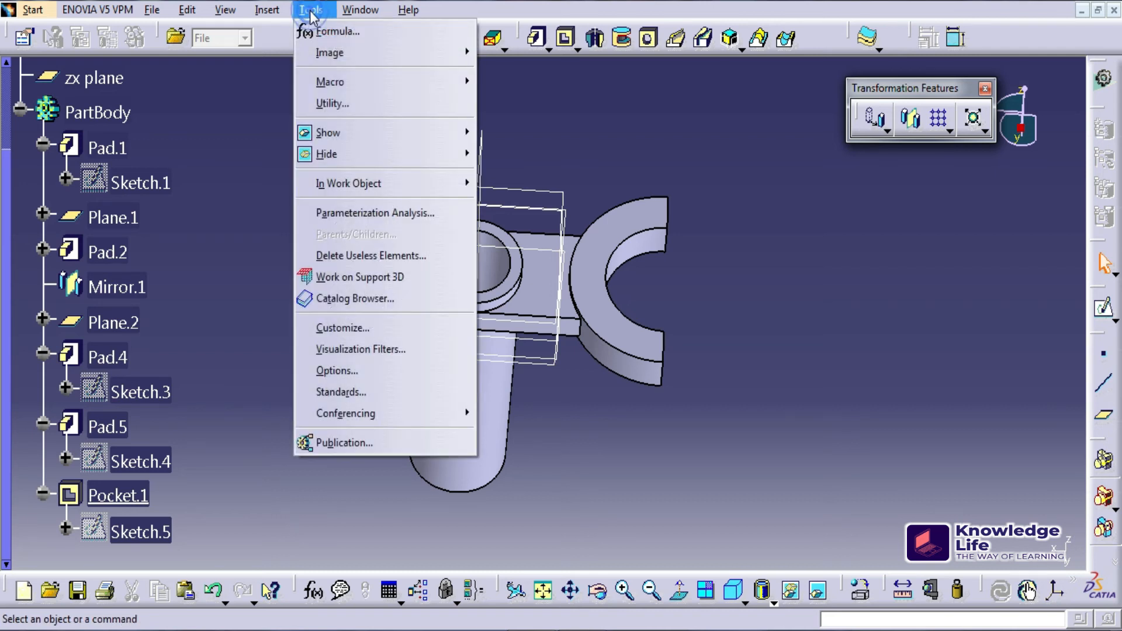
mouse_move(358, 155)
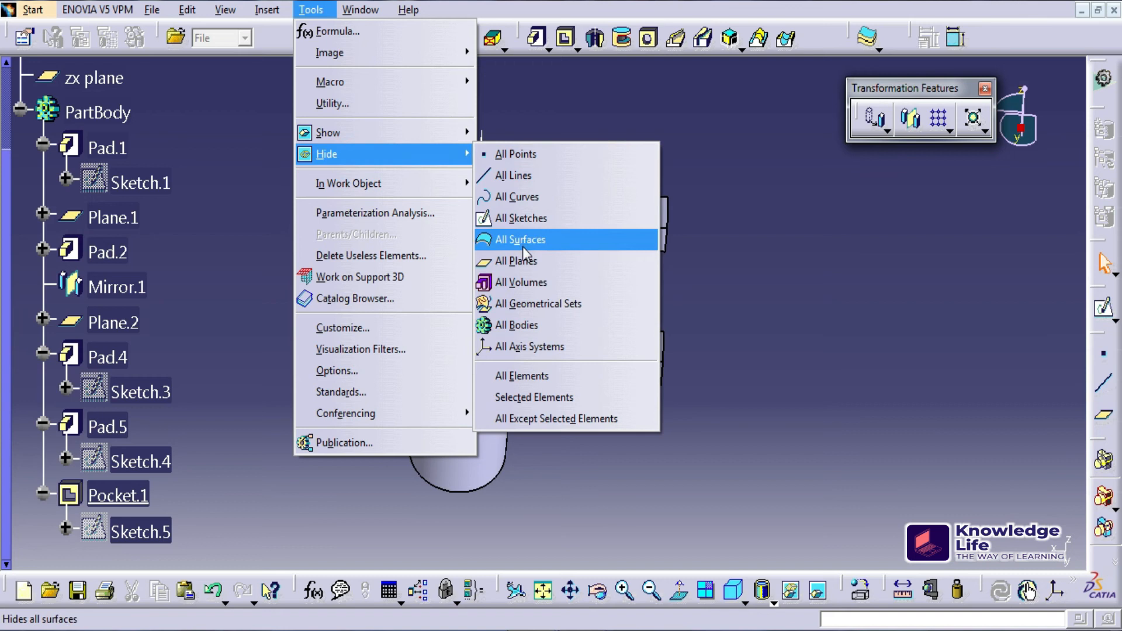
left_click(516, 261)
Step: Start an Edge Fillet with a 5 mm radius and select the outer top edge running around the fork arms and cylinder
middle_click_drag(569, 461, 625, 348)
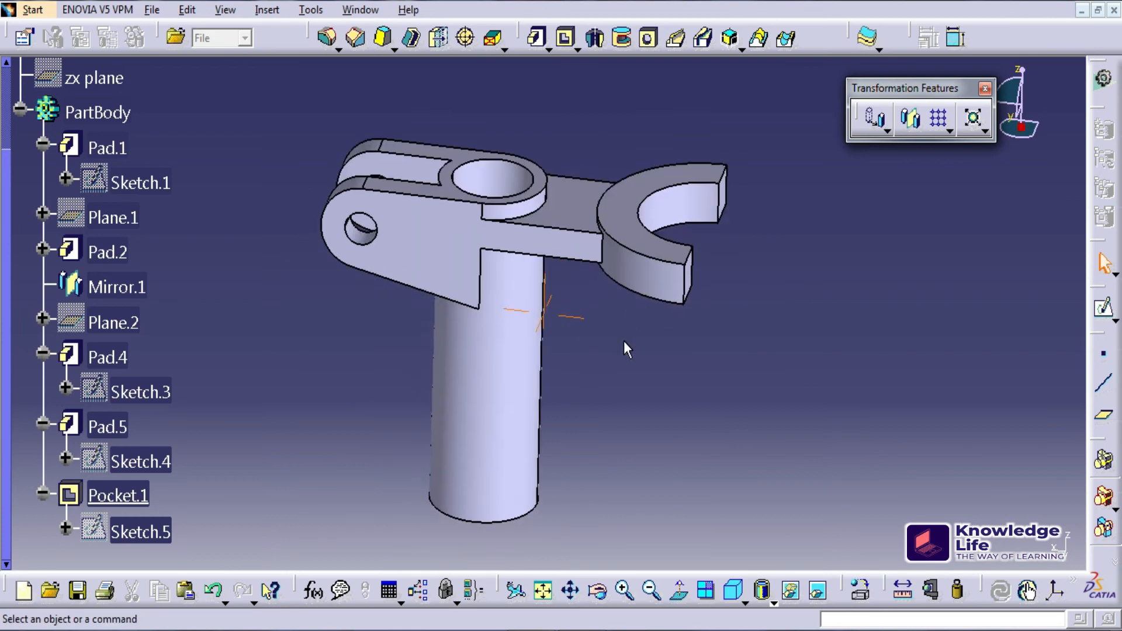
middle_click_drag(617, 120, 626, 143)
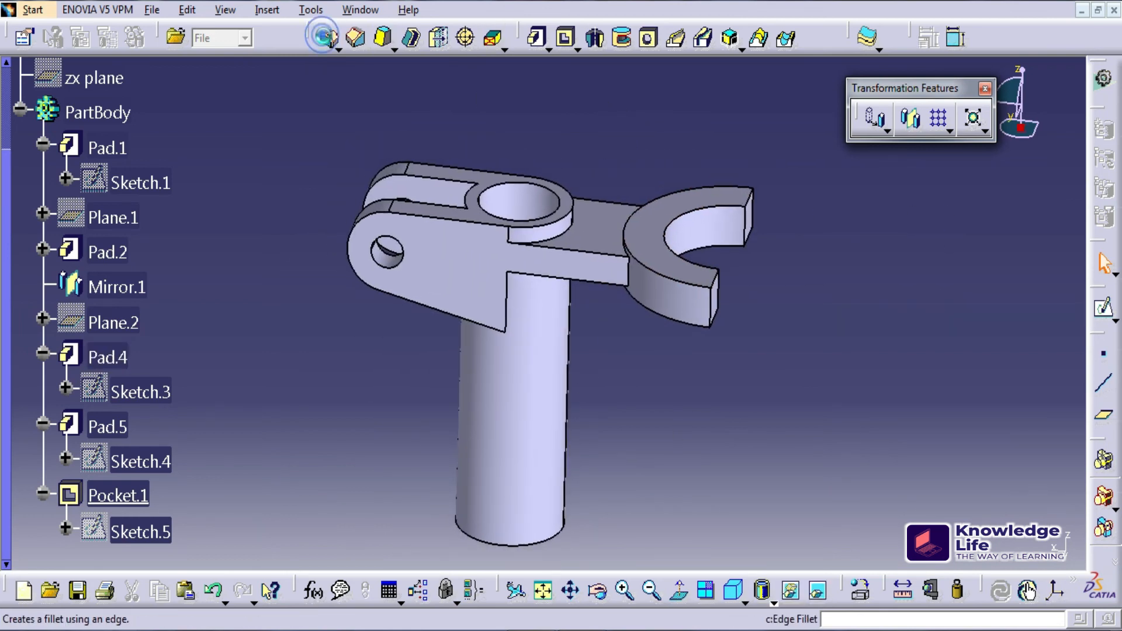
left_click(325, 37)
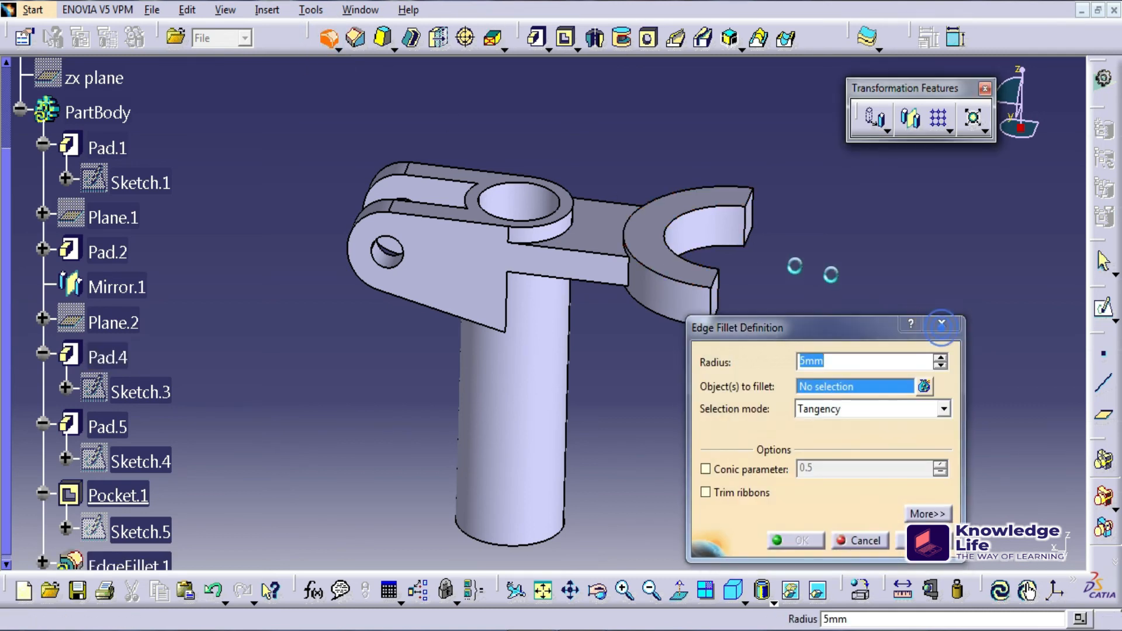
left_click(941, 324)
left_click(341, 51)
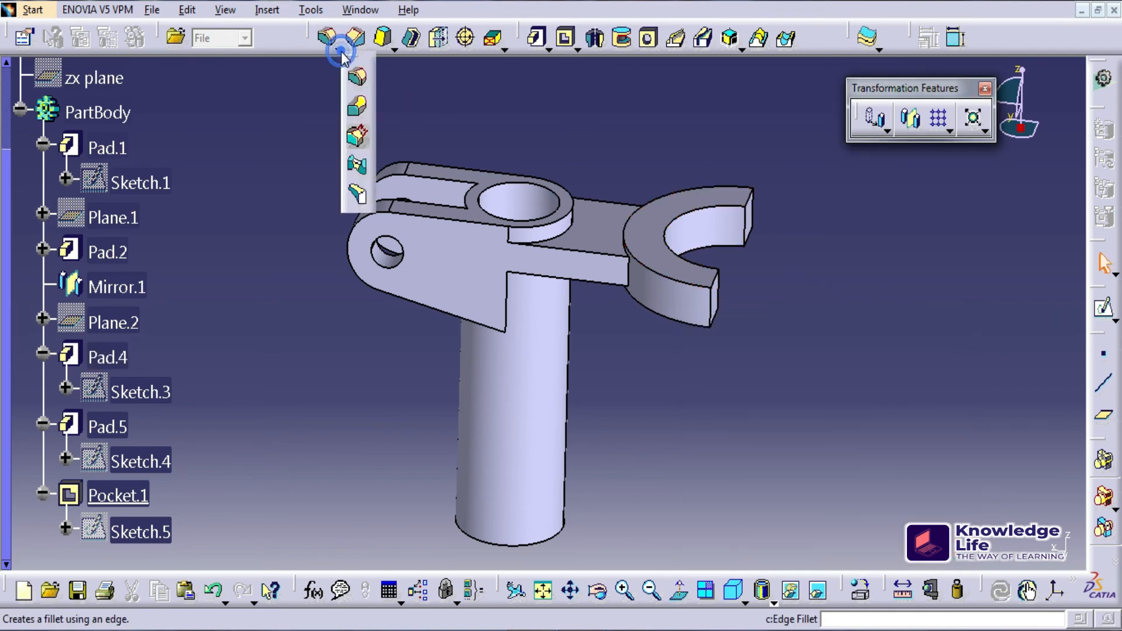
left_click(360, 78)
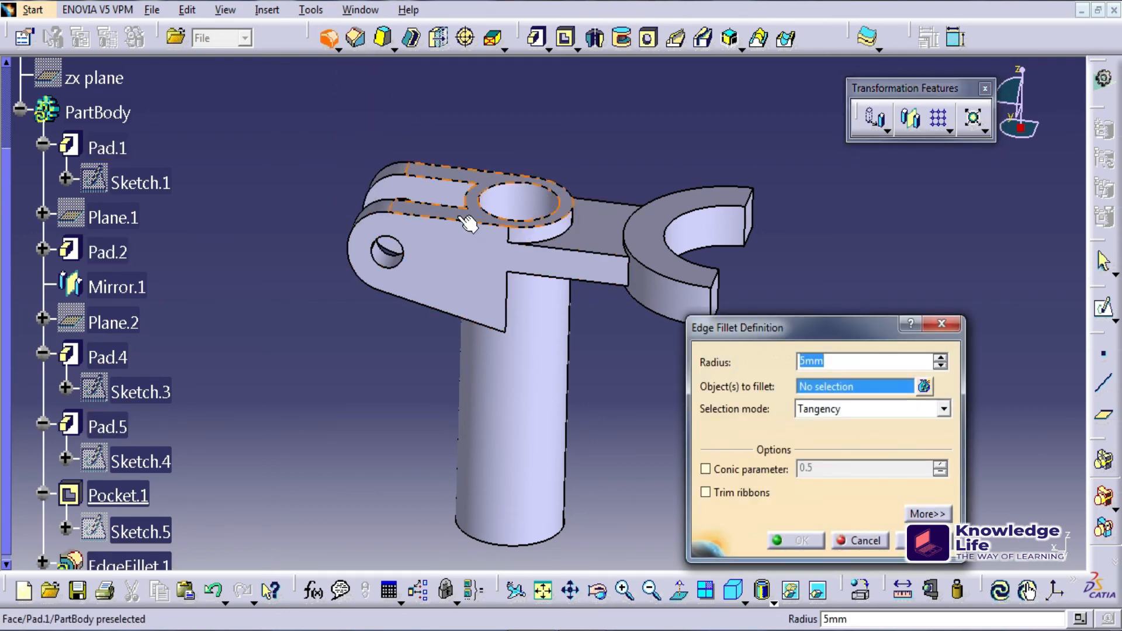
left_click(454, 218)
Step: Add the edges where the connecting arm's top face meets the half ring and the cylinder to the fillet selection
middle_click_drag(326, 339, 409, 387)
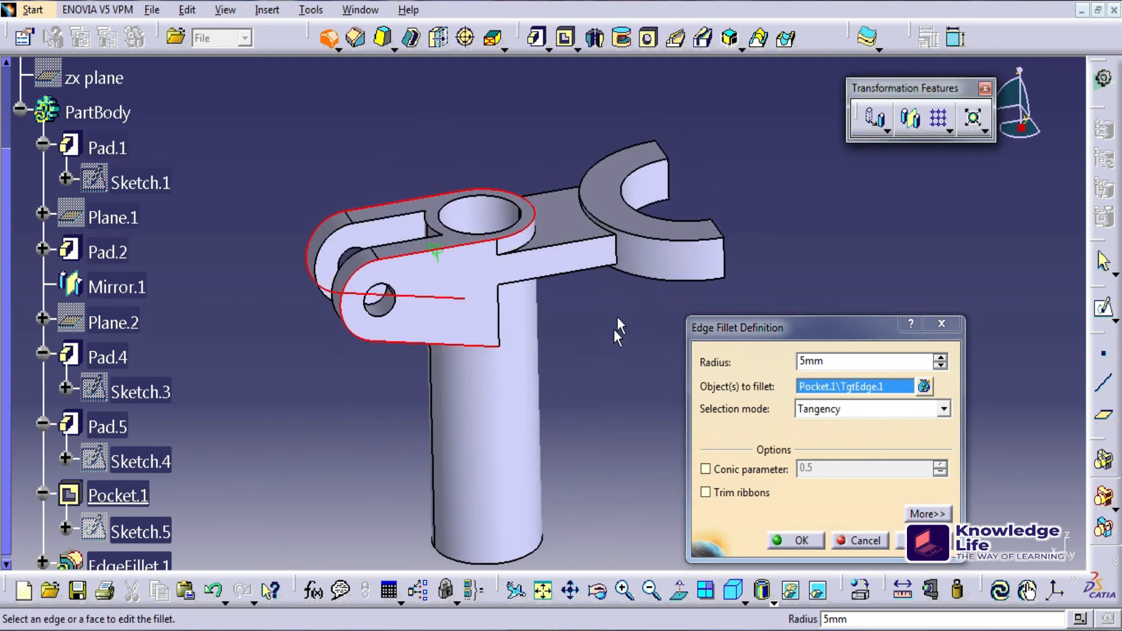
left_click(605, 230)
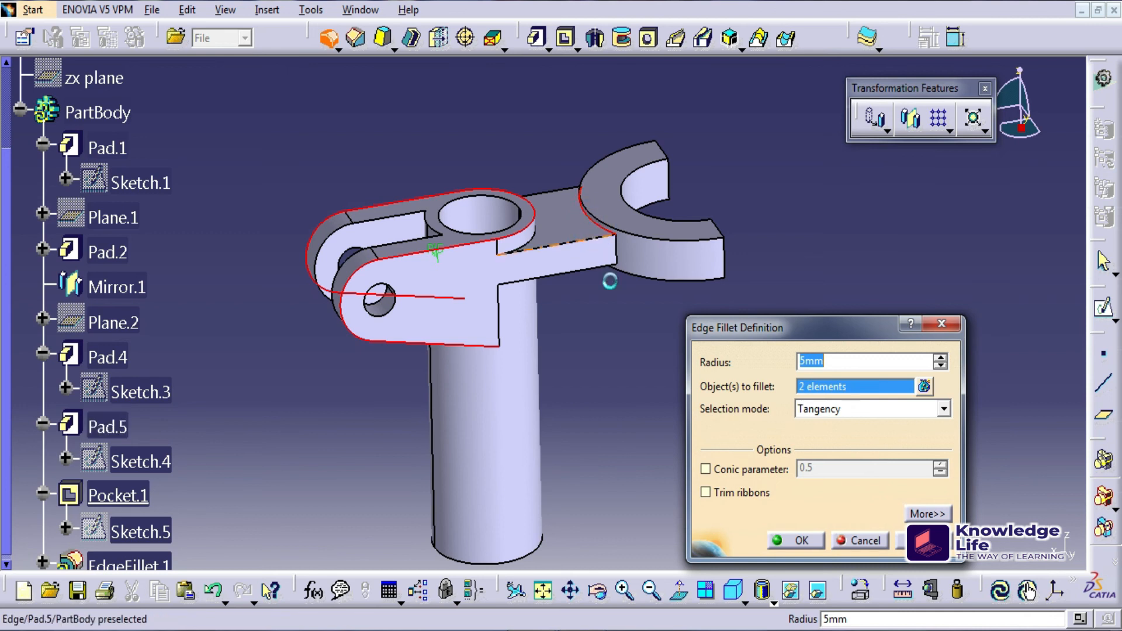
middle_click_drag(608, 280, 565, 246)
left_click(560, 233)
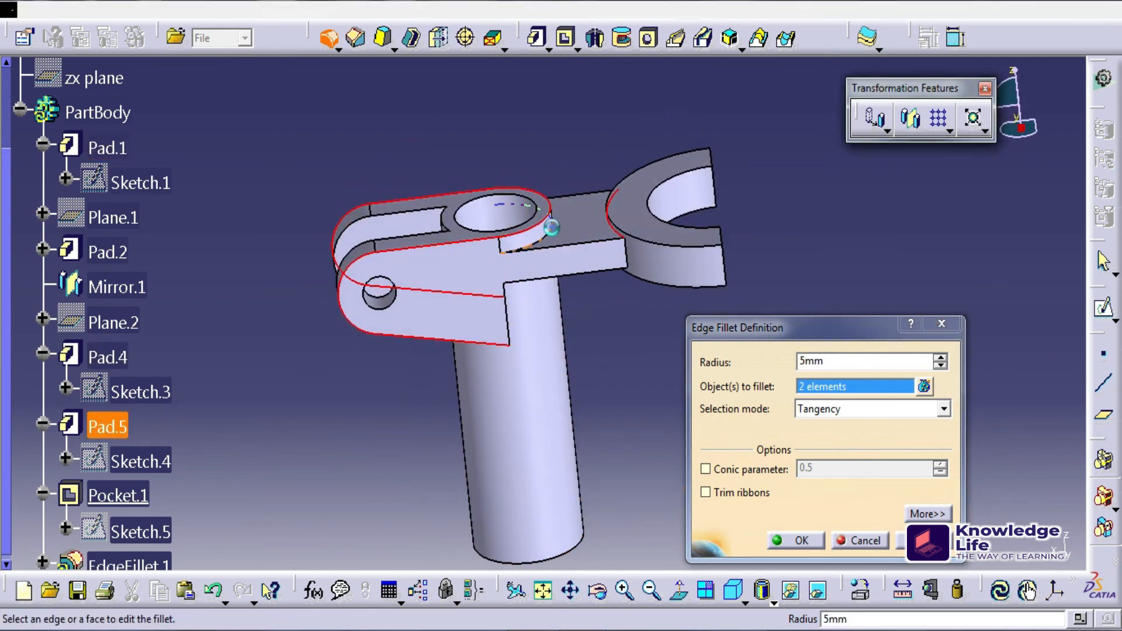
Step: Add the inner edges running around the rounded ends of both fork arms to the fillet selection
middle_click_drag(618, 347, 468, 251)
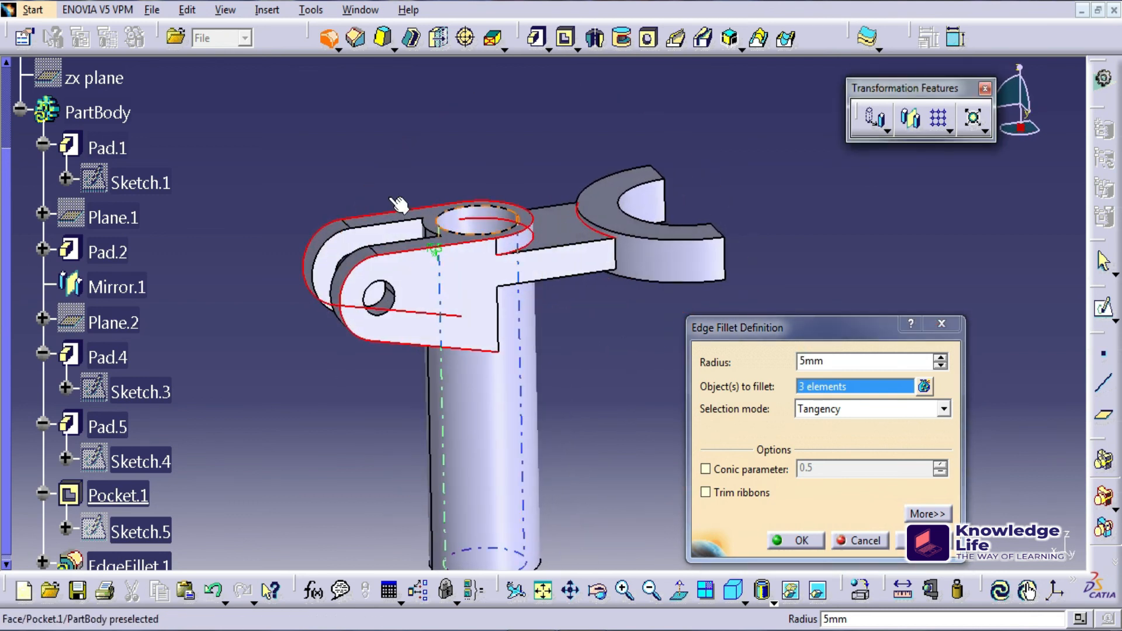
left_click(333, 250)
middle_click_drag(304, 363, 575, 248)
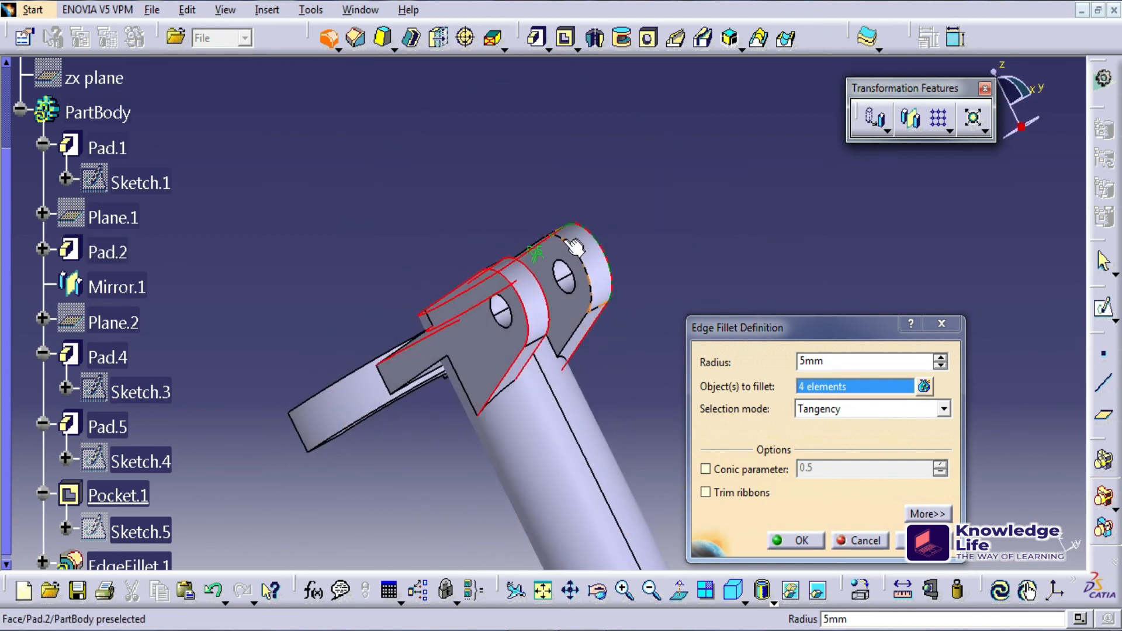
left_click(572, 249)
Step: Add the edges where the connecting arm's underside meets the cylinder and the half ring to the fillet selection
middle_click_drag(502, 200, 590, 246)
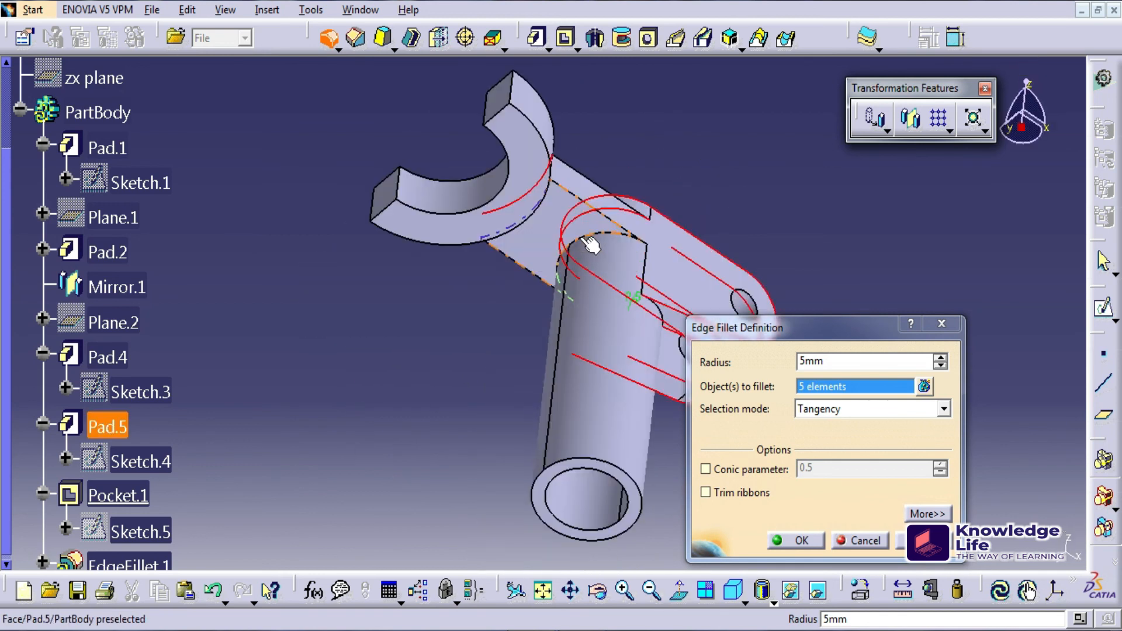
middle_click_drag(513, 334, 637, 280, "ctrl")
left_click(629, 165)
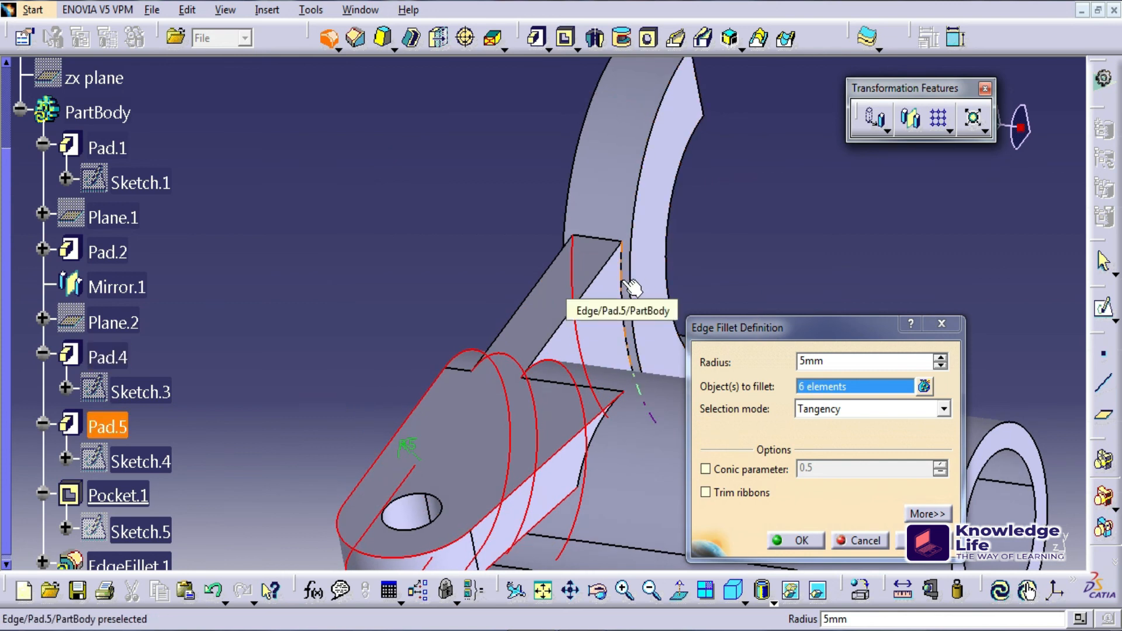
left_click(631, 287)
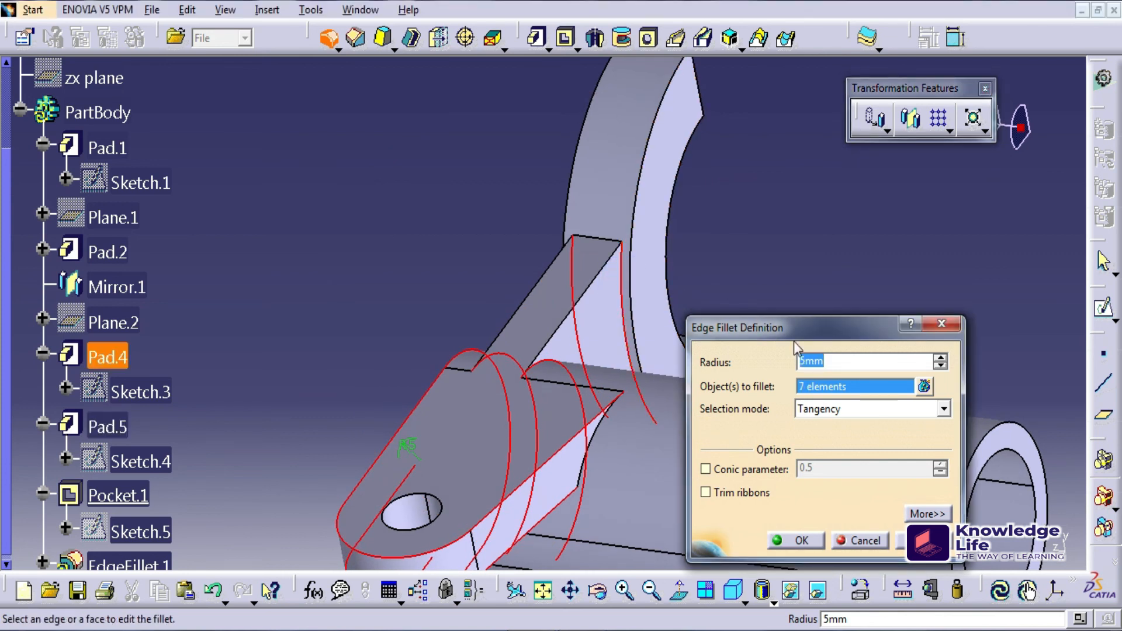
Step: Set the edge fillet radius to 2 mm and apply the fillet to the selected edges
left_click(764, 234)
left_click(800, 541)
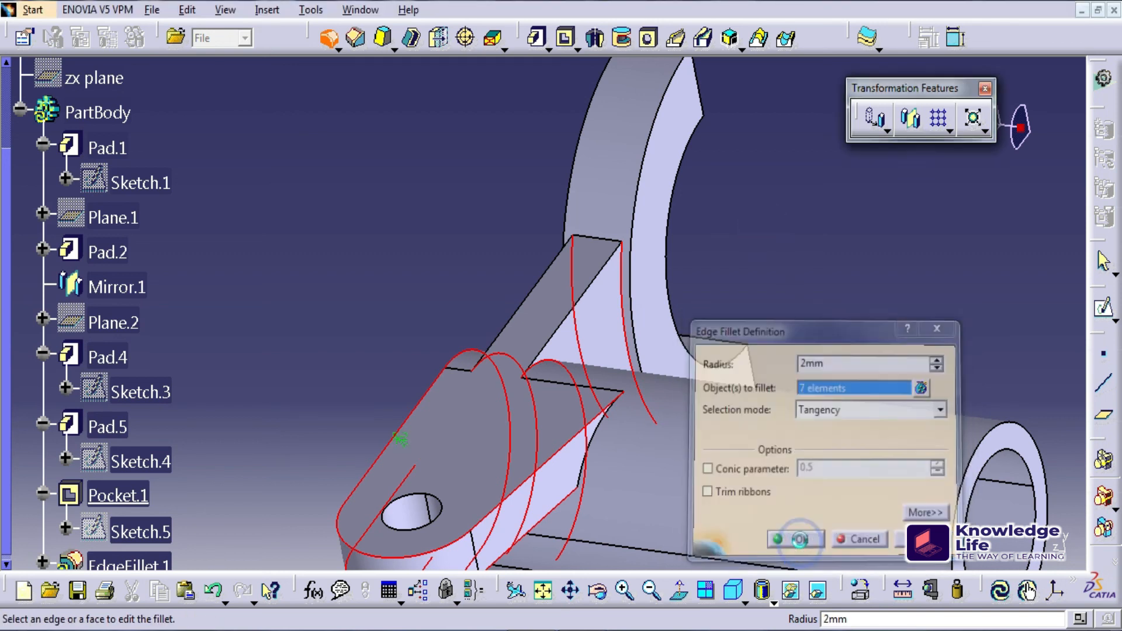
Step: Switch the part's render style to plain shading without edges and view the finished part from above
middle_click_drag(782, 271, 783, 351)
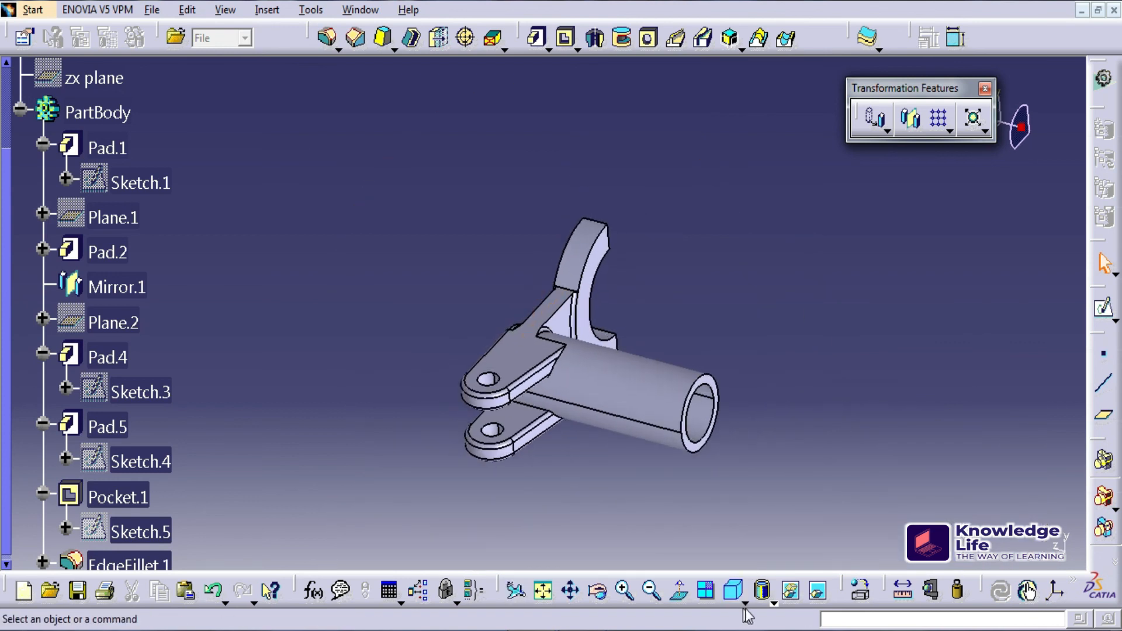
left_click(773, 598)
left_click(790, 467)
left_click(762, 590)
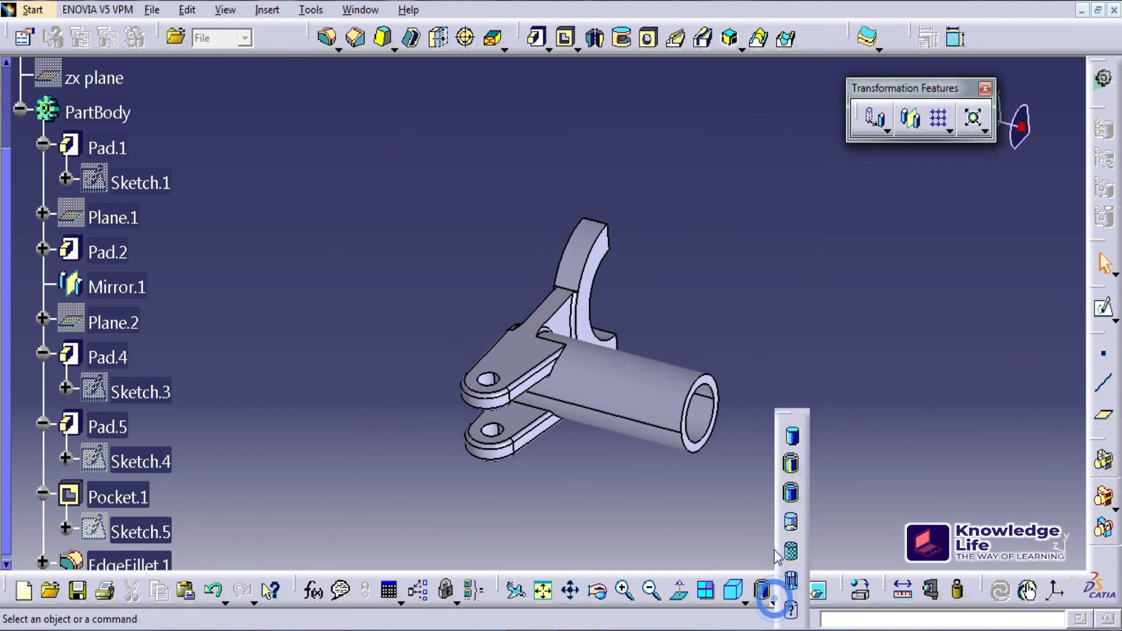
left_click(792, 437)
mouse_move(769, 388)
middle_mouse_down()
mouse_move(545, 213)
mouse_move(485, 404)
mouse_move(608, 413)
mouse_move(581, 388)
mouse_move(809, 373)
mouse_move(764, 317)
mouse_move(787, 347)
middle_mouse_up()
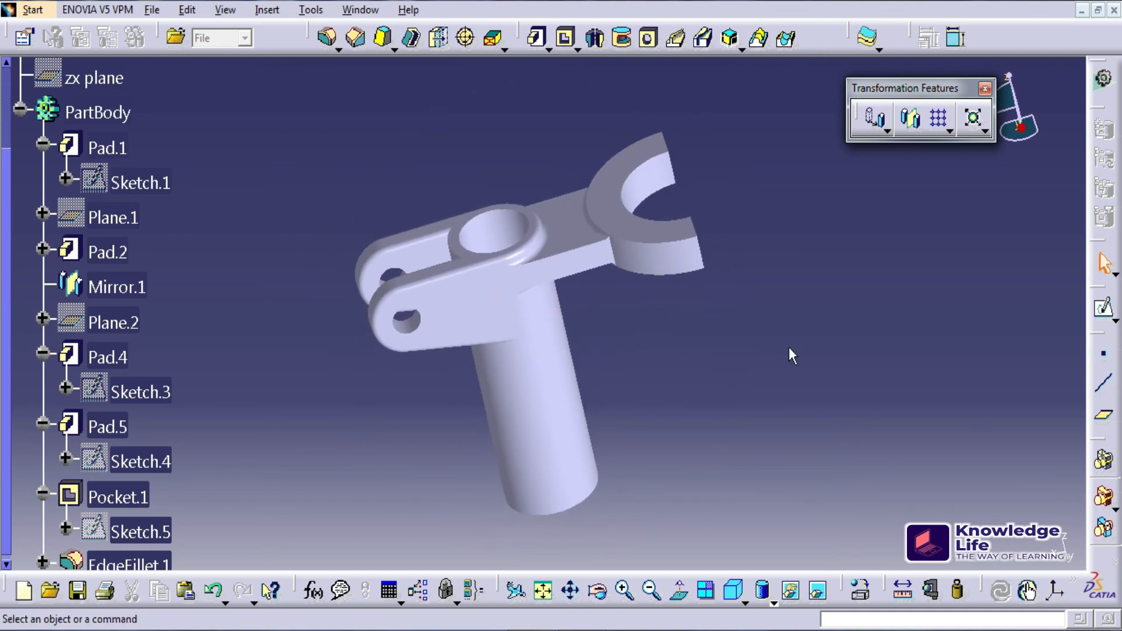